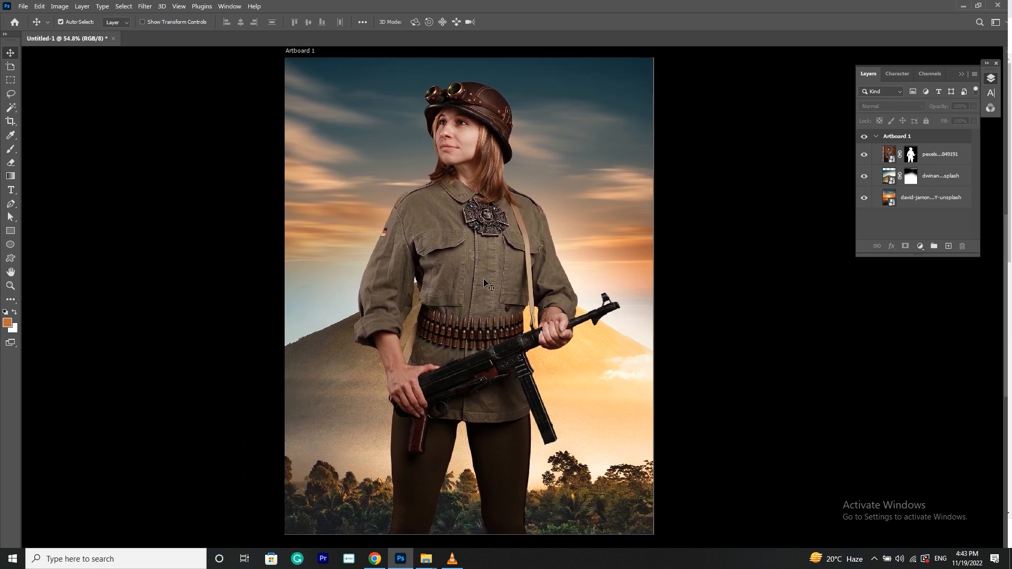
Step: Add an Exposure adjustment layer above the woman's layer and invert its mask to black
{"action": "left_click", "coordinate": [943, 154]}
{"action": "left_click", "coordinate": [920, 246]}
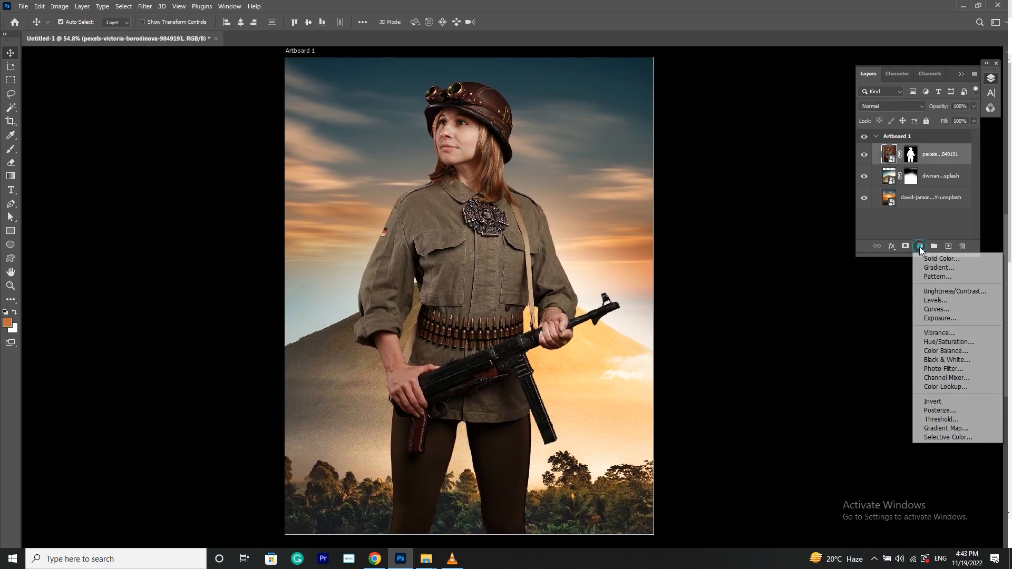
{"action": "left_click", "coordinate": [949, 319]}
{"action": "key", "text": "ctrl+i"}
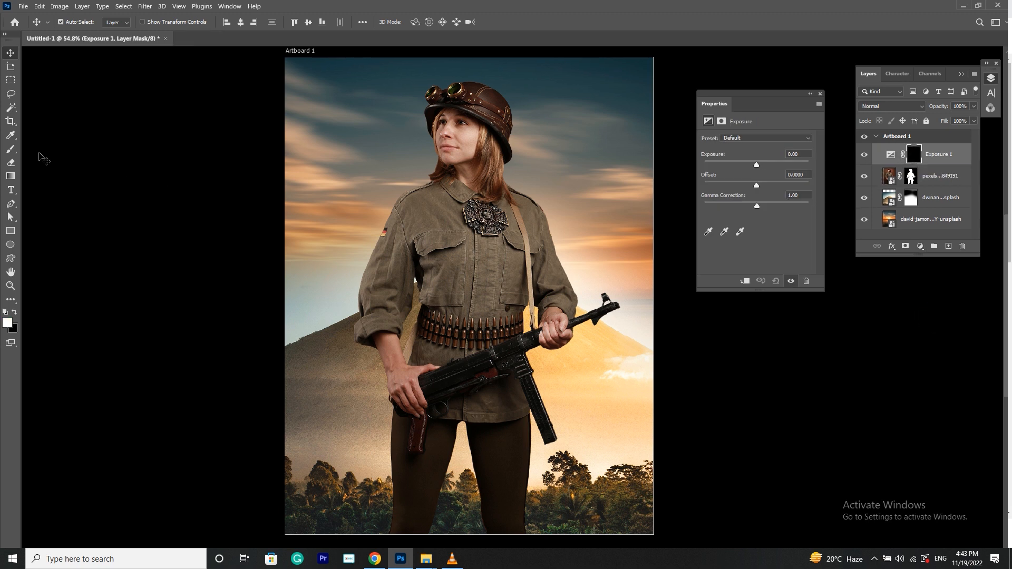
Step: Choose the Brush tool with the soft round brush at 25 px for working on the face
{"action": "left_click", "coordinate": [11, 148]}
{"action": "right_click", "coordinate": [449, 182]}
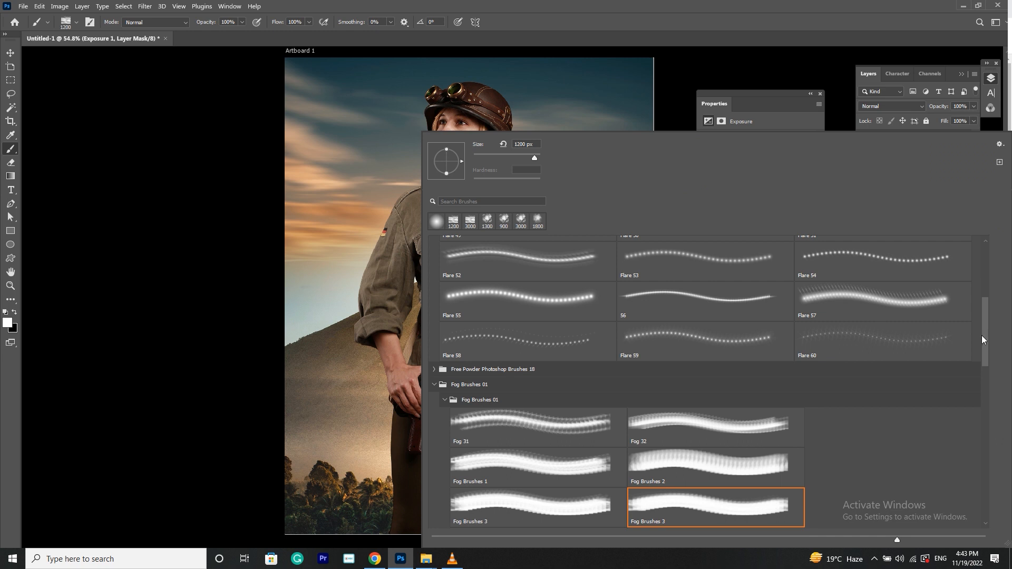
{"action": "left_click_drag", "start_coordinate": [984, 337], "coordinate": [987, 250]}
{"action": "double_click", "coordinate": [533, 278]}
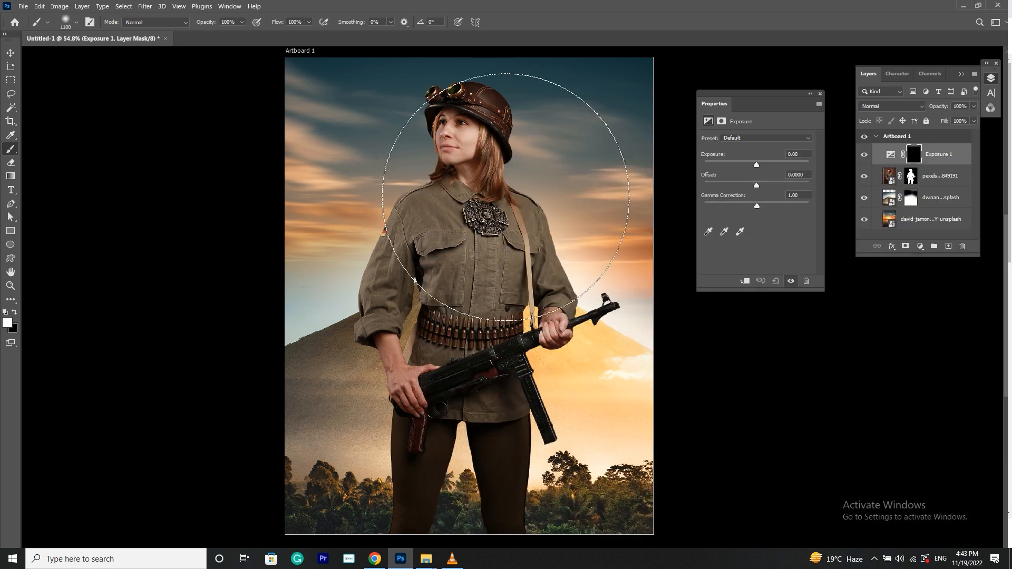
{"action": "scroll", "coordinate": [452, 123], "scroll_direction": "up", "scroll_amount": 5}
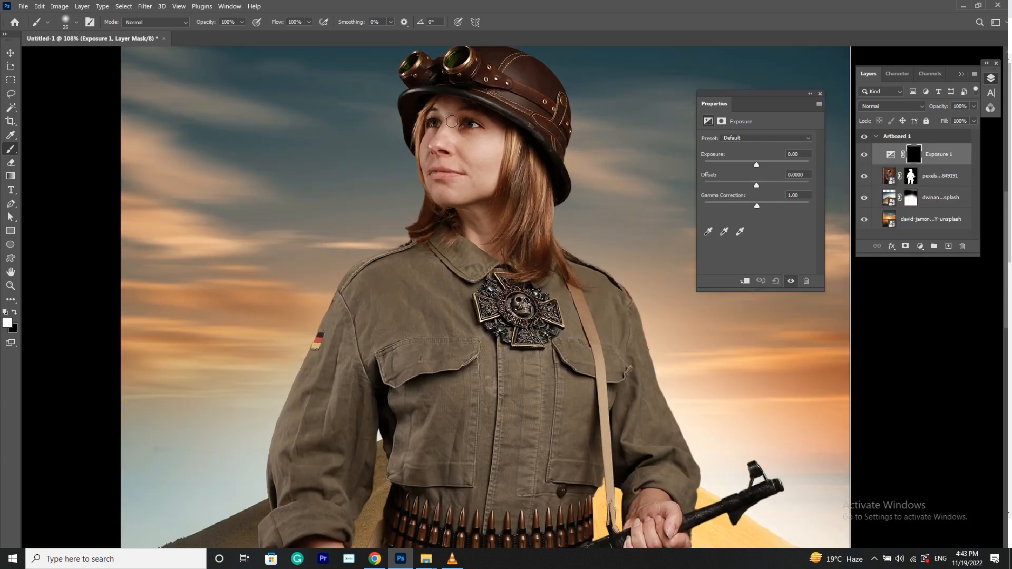
{"action": "left_click_drag", "start_coordinate": [406, 228], "coordinate": [389, 266]}
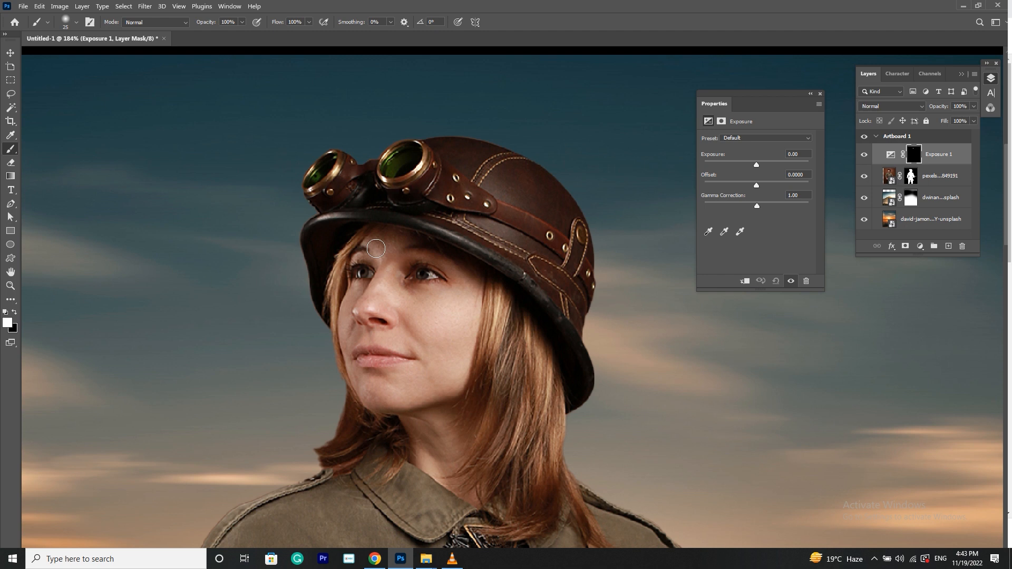
Step: Set the adjustment's exposure to +1.01 and replace its mask with a fresh one inverted to black
{"action": "left_click_drag", "start_coordinate": [756, 164], "coordinate": [765, 164]}
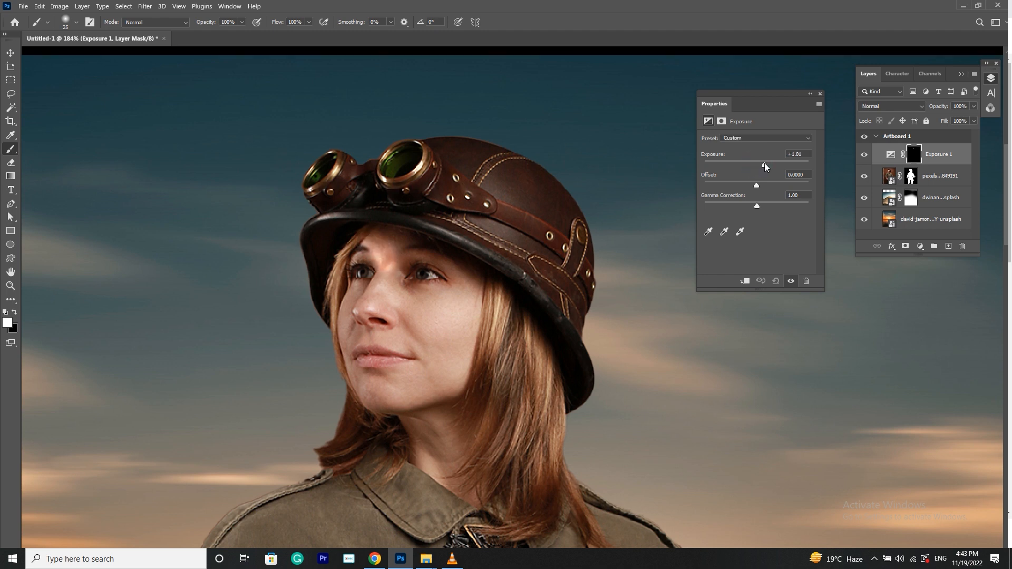
{"action": "right_click", "coordinate": [915, 156]}
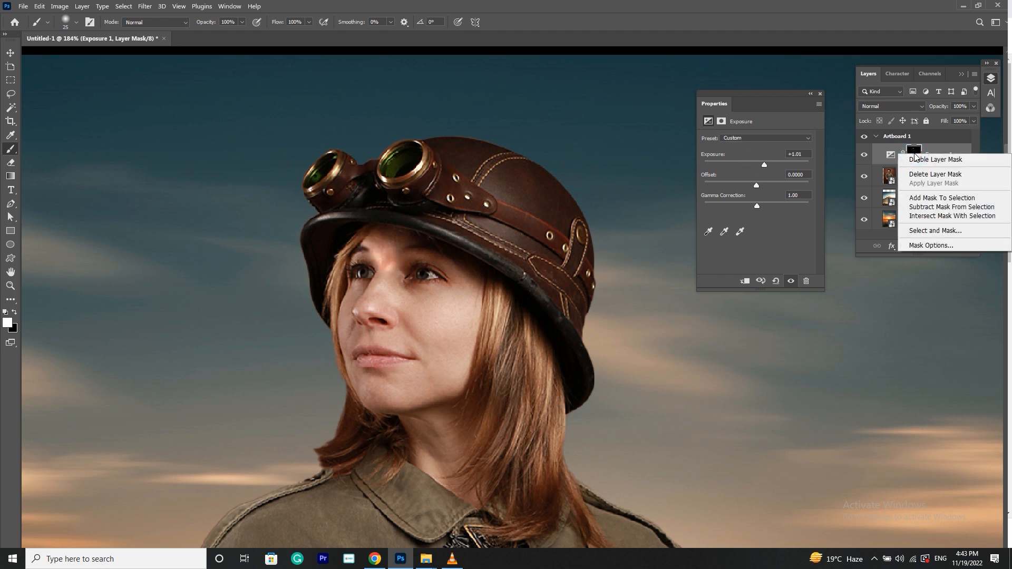
{"action": "left_click", "coordinate": [919, 175]}
{"action": "left_click", "coordinate": [905, 246]}
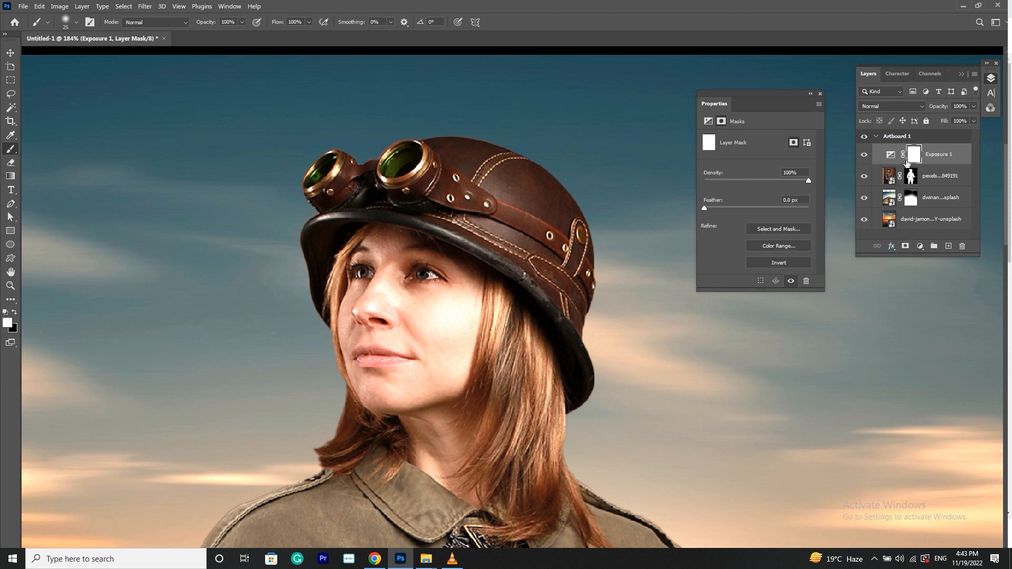
{"action": "key", "text": "ctrl+i"}
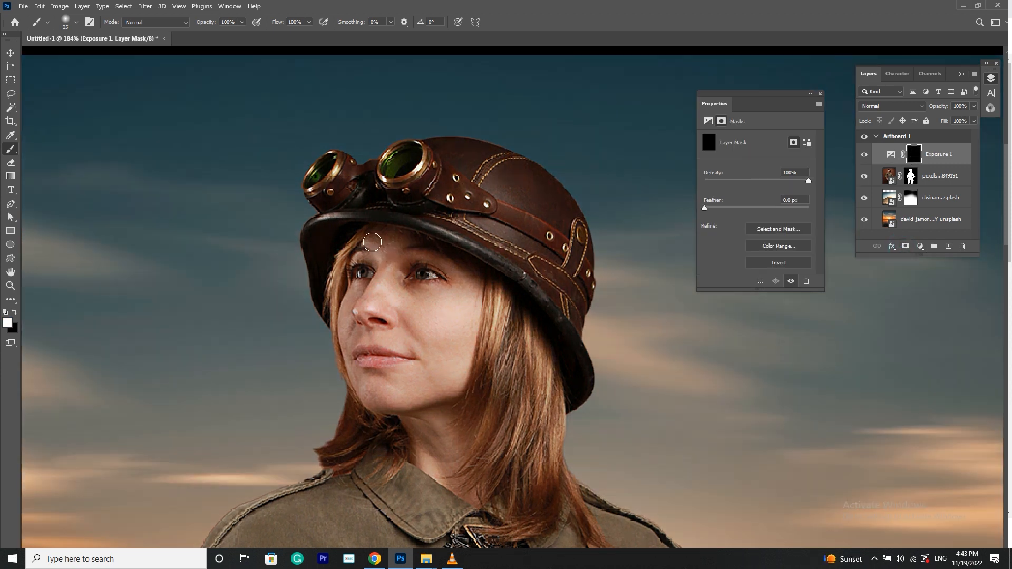
Step: Undo the full-strength stroke, lower the brush opacity to 48%, and paint white on the Exposure mask over the woman's face
{"action": "left_click_drag", "start_coordinate": [373, 242], "coordinate": [385, 264]}
{"action": "key", "text": "ctrl+z"}
{"action": "left_click", "coordinate": [242, 21]}
{"action": "left_click", "coordinate": [369, 245]}
{"action": "mouse_move", "coordinate": [377, 300]}
{"action": "left_mouse_down"}
{"action": "mouse_move", "coordinate": [448, 334]}
{"action": "mouse_move", "coordinate": [445, 355]}
{"action": "left_mouse_up"}
{"action": "mouse_move", "coordinate": [388, 390]}
{"action": "left_mouse_down"}
{"action": "mouse_move", "coordinate": [418, 391]}
{"action": "mouse_move", "coordinate": [406, 285]}
{"action": "left_mouse_up"}
{"action": "mouse_move", "coordinate": [422, 320]}
{"action": "left_mouse_down"}
{"action": "mouse_move", "coordinate": [439, 375]}
{"action": "mouse_move", "coordinate": [426, 361]}
{"action": "mouse_move", "coordinate": [437, 357]}
{"action": "mouse_move", "coordinate": [457, 399]}
{"action": "left_mouse_up"}
{"action": "scroll", "coordinate": [416, 338], "scroll_direction": "down", "scroll_amount": 4}
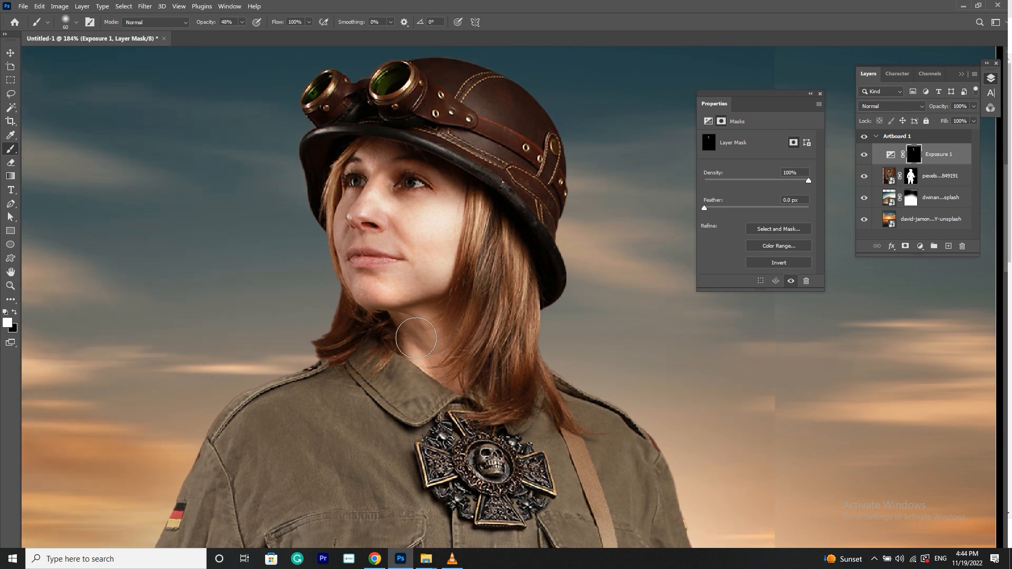
Step: With a 20 px brush, brighten the helmet's goggles and strap on the Exposure mask
{"action": "left_click_drag", "start_coordinate": [411, 161], "coordinate": [402, 244]}
{"action": "scroll", "coordinate": [345, 245], "scroll_direction": "up", "scroll_amount": 5}
{"action": "key", "text": "bracketleft"}
{"action": "key", "text": "bracketleft"}
{"action": "key", "text": "bracketleft"}
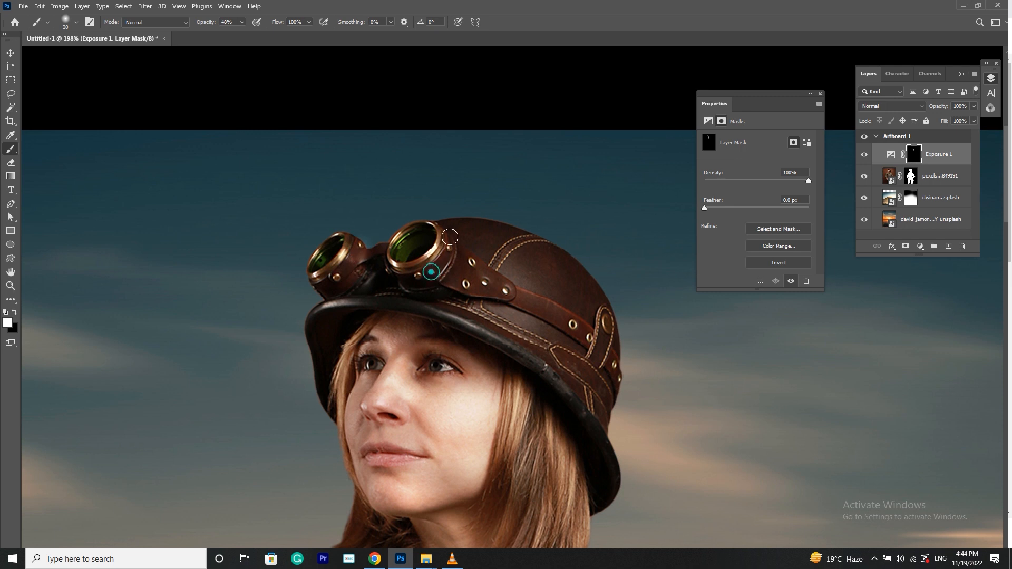
{"action": "mouse_move", "coordinate": [476, 290]}
{"action": "left_mouse_down"}
{"action": "mouse_move", "coordinate": [525, 288]}
{"action": "mouse_move", "coordinate": [527, 320]}
{"action": "mouse_move", "coordinate": [484, 271]}
{"action": "left_mouse_up"}
{"action": "left_click", "coordinate": [543, 277]}
Step: Paint the highlights of the hair and upper jacket on the Exposure mask, adjusting the brush size to fit each area
{"action": "key", "text": "bracketleft"}
{"action": "key", "text": "bracketleft"}
{"action": "key", "text": "bracketleft"}
{"action": "scroll", "coordinate": [427, 262], "scroll_direction": "down", "scroll_amount": 7}
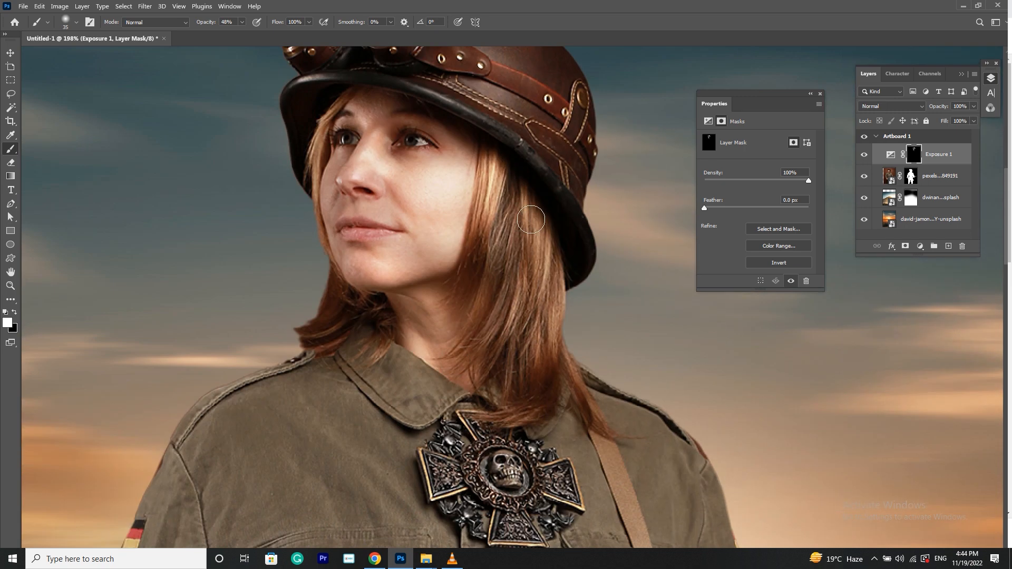
{"action": "mouse_move", "coordinate": [426, 226]}
{"action": "left_mouse_down"}
{"action": "mouse_move", "coordinate": [500, 267]}
{"action": "mouse_move", "coordinate": [452, 237]}
{"action": "left_mouse_up"}
{"action": "key", "text": "bracketleft"}
{"action": "key", "text": "bracketleft"}
{"action": "key", "text": "bracketleft"}
{"action": "key", "text": "bracketleft"}
{"action": "mouse_move", "coordinate": [363, 240]}
{"action": "left_mouse_down"}
{"action": "mouse_move", "coordinate": [262, 301]}
{"action": "mouse_move", "coordinate": [295, 277]}
{"action": "left_mouse_up"}
{"action": "mouse_move", "coordinate": [238, 338]}
{"action": "left_mouse_down"}
{"action": "mouse_move", "coordinate": [319, 235]}
{"action": "mouse_move", "coordinate": [331, 164]}
{"action": "left_mouse_up"}
{"action": "mouse_move", "coordinate": [312, 205]}
{"action": "left_mouse_down"}
{"action": "mouse_move", "coordinate": [214, 517]}
{"action": "mouse_move", "coordinate": [239, 419]}
{"action": "left_mouse_up"}
Step: Enlarge the brush and brighten the fabric folds of the flag-patch sleeve and nearby chest pocket on the Exposure mask
{"action": "key", "text": "bracketright"}
{"action": "key", "text": "bracketright"}
{"action": "key", "text": "bracketright"}
{"action": "mouse_move", "coordinate": [212, 484]}
{"action": "left_mouse_down"}
{"action": "mouse_move", "coordinate": [226, 459]}
{"action": "mouse_move", "coordinate": [314, 448]}
{"action": "left_mouse_up"}
{"action": "left_click_drag", "start_coordinate": [343, 349], "coordinate": [334, 402]}
{"action": "left_click_drag", "start_coordinate": [346, 163], "coordinate": [325, 282]}
{"action": "left_click_drag", "start_coordinate": [320, 156], "coordinate": [260, 317]}
{"action": "mouse_move", "coordinate": [389, 193]}
{"action": "left_mouse_down"}
{"action": "mouse_move", "coordinate": [353, 93]}
{"action": "mouse_move", "coordinate": [360, 74]}
{"action": "left_mouse_up"}
{"action": "mouse_move", "coordinate": [421, 163]}
{"action": "left_mouse_down"}
{"action": "mouse_move", "coordinate": [481, 190]}
{"action": "mouse_move", "coordinate": [565, 165]}
{"action": "left_mouse_up"}
{"action": "left_click_drag", "start_coordinate": [455, 242], "coordinate": [468, 308]}
{"action": "left_click_drag", "start_coordinate": [474, 364], "coordinate": [522, 239]}
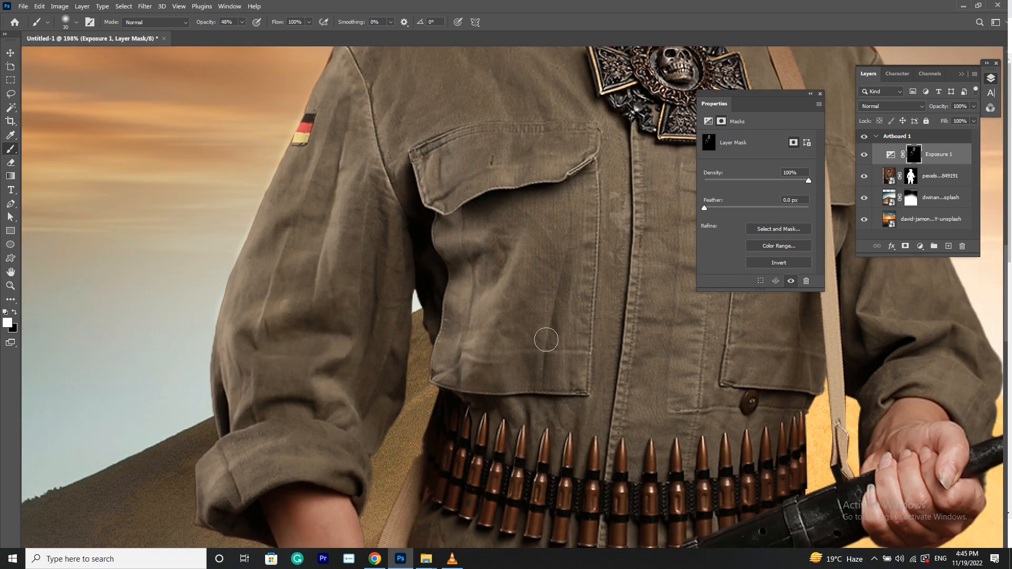
Step: Brighten the jacket front along the pockets and button placket on the Exposure mask
{"action": "left_click_drag", "start_coordinate": [546, 364], "coordinate": [555, 296]}
{"action": "left_click_drag", "start_coordinate": [584, 345], "coordinate": [587, 165]}
{"action": "left_click_drag", "start_coordinate": [383, 391], "coordinate": [384, 359]}
{"action": "left_click_drag", "start_coordinate": [398, 261], "coordinate": [385, 338]}
{"action": "left_click_drag", "start_coordinate": [618, 315], "coordinate": [420, 405]}
{"action": "mouse_move", "coordinate": [473, 104]}
{"action": "left_mouse_down"}
{"action": "mouse_move", "coordinate": [492, 115]}
{"action": "mouse_move", "coordinate": [507, 147]}
{"action": "left_mouse_up"}
{"action": "left_click_drag", "start_coordinate": [343, 371], "coordinate": [305, 285]}
{"action": "mouse_move", "coordinate": [508, 138]}
{"action": "left_mouse_down"}
{"action": "mouse_move", "coordinate": [508, 282]}
{"action": "mouse_move", "coordinate": [577, 348]}
{"action": "left_mouse_up"}
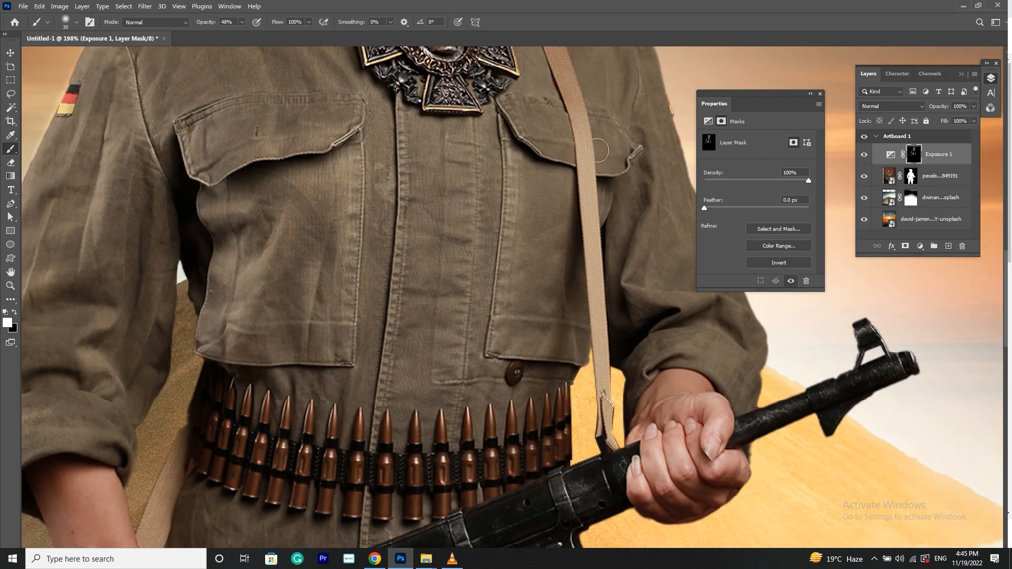
Step: With a small brush, paint highlights on the strap-side pocket flap and the cartridge belt on the Exposure mask
{"action": "left_click_drag", "start_coordinate": [522, 120], "coordinate": [523, 133]}
{"action": "key", "text": "bracketright"}
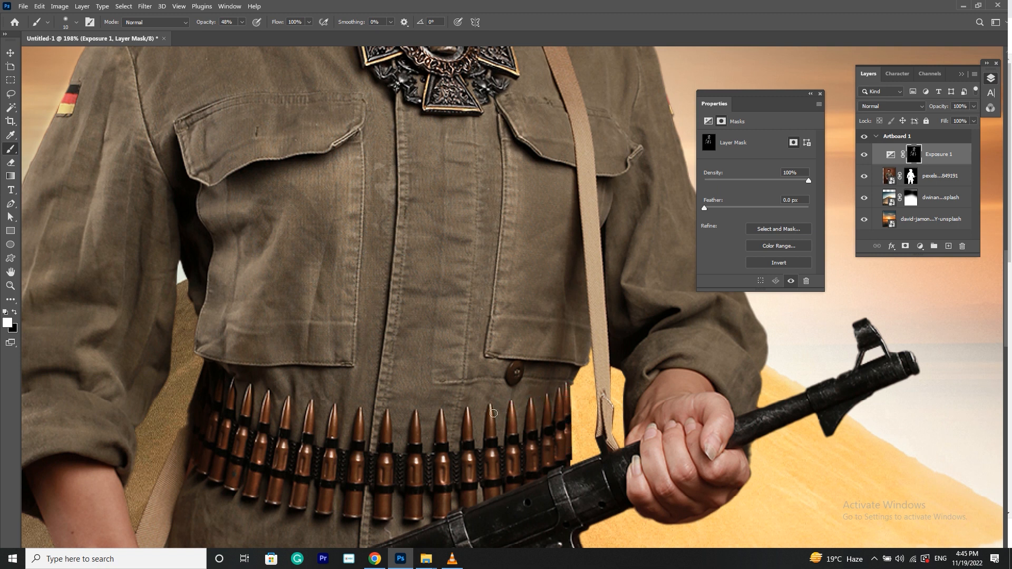
{"action": "left_click_drag", "start_coordinate": [362, 414], "coordinate": [362, 435]}
Step: Brighten the barrel-side sleeve, the lower jacket and the legs on the Exposure mask, using a brush up to 70 px
{"action": "scroll", "coordinate": [644, 419], "scroll_direction": "down", "scroll_amount": 4}
{"action": "key", "text": "bracketright"}
{"action": "key", "text": "bracketright"}
{"action": "key", "text": "bracketright"}
{"action": "mouse_move", "coordinate": [647, 293]}
{"action": "left_mouse_down"}
{"action": "mouse_move", "coordinate": [681, 346]}
{"action": "mouse_move", "coordinate": [658, 376]}
{"action": "mouse_move", "coordinate": [697, 388]}
{"action": "left_mouse_up"}
{"action": "key", "text": "bracketleft"}
{"action": "key", "text": "bracketleft"}
{"action": "mouse_move", "coordinate": [698, 320]}
{"action": "left_mouse_down"}
{"action": "mouse_move", "coordinate": [640, 185]}
{"action": "mouse_move", "coordinate": [576, 124]}
{"action": "left_mouse_up"}
{"action": "left_click_drag", "start_coordinate": [634, 170], "coordinate": [638, 234]}
{"action": "left_click_drag", "start_coordinate": [525, 200], "coordinate": [503, 195]}
{"action": "mouse_move", "coordinate": [511, 235]}
{"action": "left_mouse_down"}
{"action": "mouse_move", "coordinate": [497, 386]}
{"action": "mouse_move", "coordinate": [378, 193]}
{"action": "left_mouse_up"}
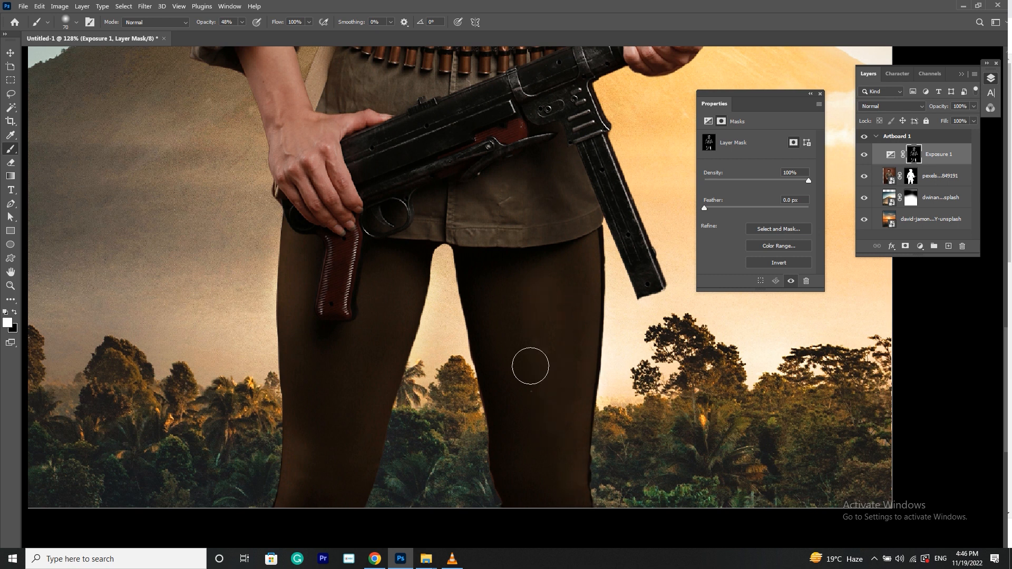
{"action": "left_click_drag", "start_coordinate": [481, 226], "coordinate": [575, 224]}
{"action": "left_click_drag", "start_coordinate": [520, 183], "coordinate": [518, 208]}
Step: With a 45 px brush, brighten the forearm, the hand on the grip and the gun on the Exposure mask
{"action": "key", "text": "bracketleft"}
{"action": "key", "text": "bracketleft"}
{"action": "key", "text": "bracketleft"}
{"action": "left_click_drag", "start_coordinate": [340, 144], "coordinate": [335, 273]}
{"action": "left_click_drag", "start_coordinate": [264, 188], "coordinate": [323, 264]}
{"action": "left_click_drag", "start_coordinate": [308, 280], "coordinate": [333, 324]}
{"action": "left_click_drag", "start_coordinate": [651, 179], "coordinate": [646, 116]}
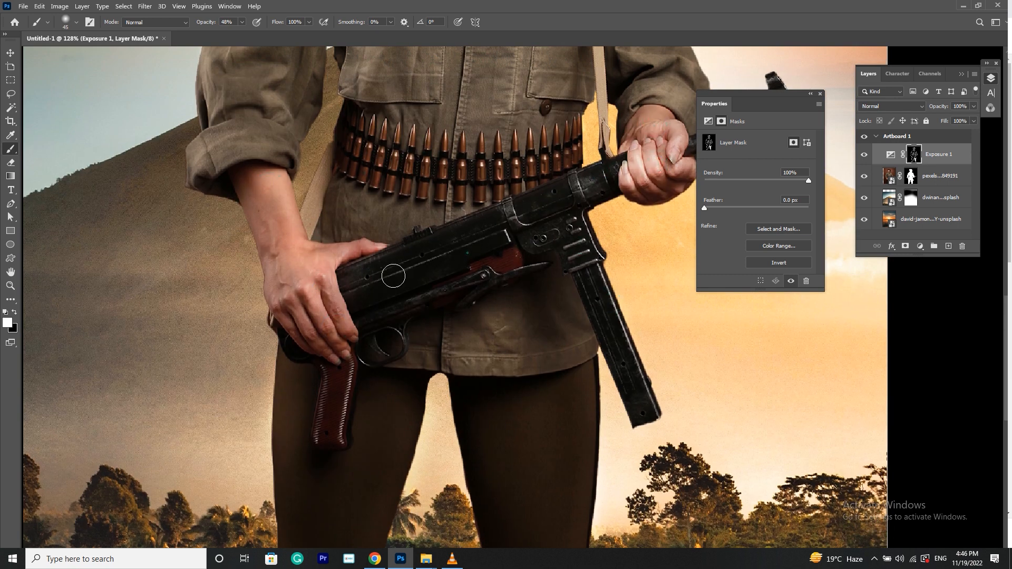
{"action": "mouse_move", "coordinate": [352, 231]}
{"action": "left_mouse_down"}
{"action": "mouse_move", "coordinate": [446, 212]}
{"action": "mouse_move", "coordinate": [343, 195]}
{"action": "left_mouse_up"}
{"action": "scroll", "coordinate": [470, 209], "scroll_direction": "down", "scroll_amount": 5}
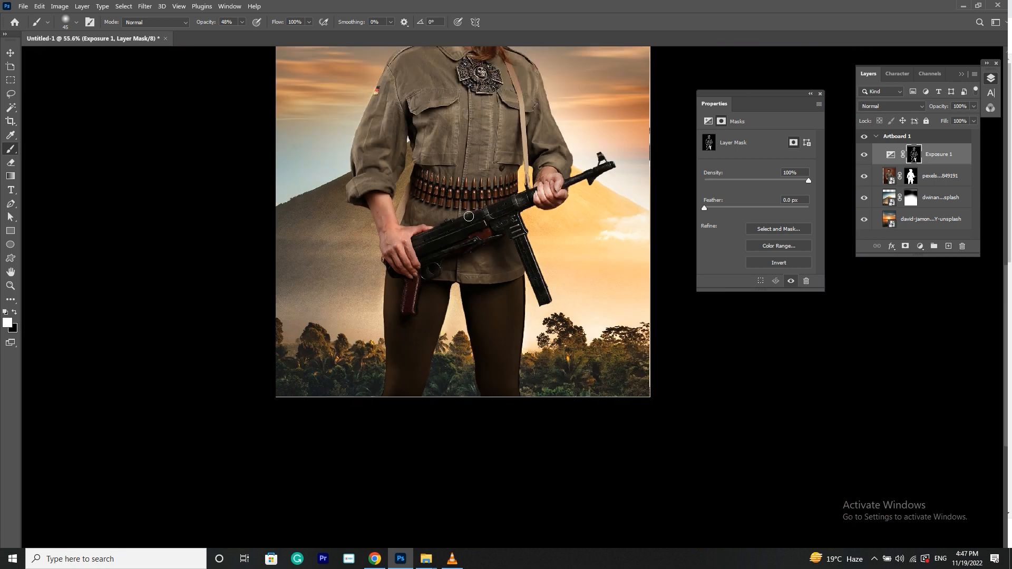
{"action": "left_click_drag", "start_coordinate": [464, 209], "coordinate": [446, 374]}
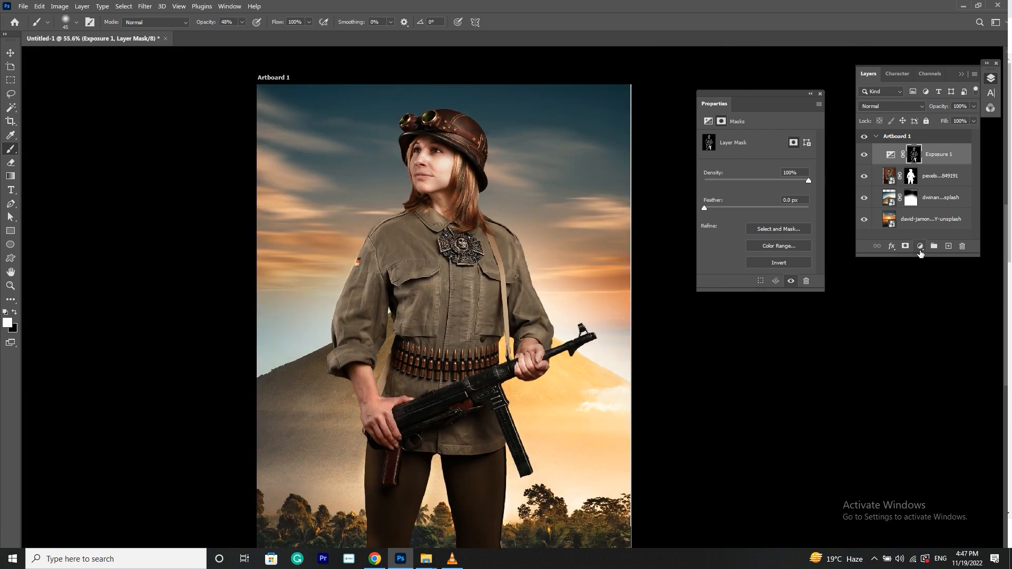
{"action": "left_click", "coordinate": [920, 246]}
{"action": "left_click", "coordinate": [944, 285]}
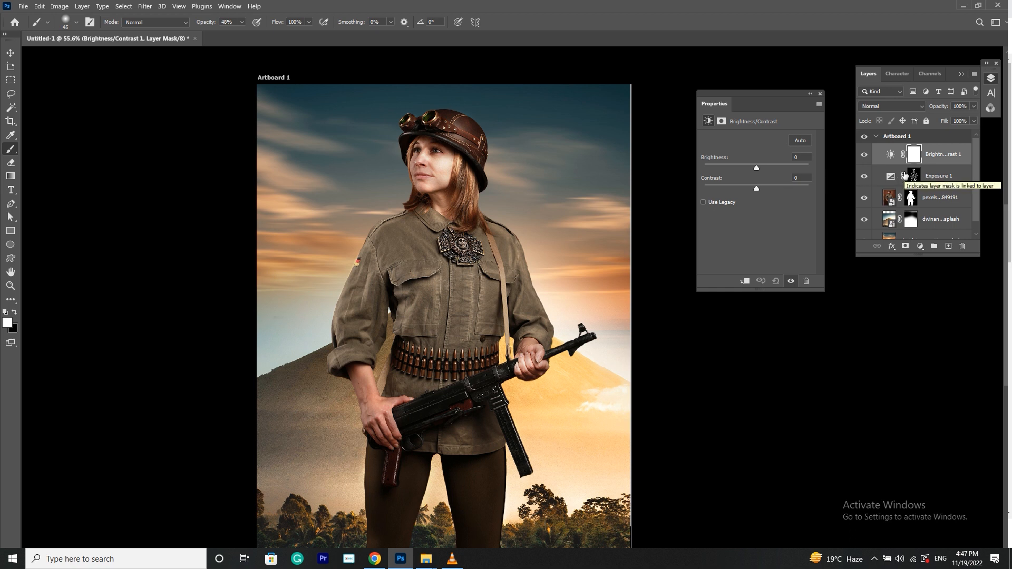
{"action": "left_click_drag", "start_coordinate": [938, 157], "coordinate": [962, 247]}
Step: Add a Levels adjustment layer with midtones at 0.70 and invert its mask to black
{"action": "left_click", "coordinate": [922, 248]}
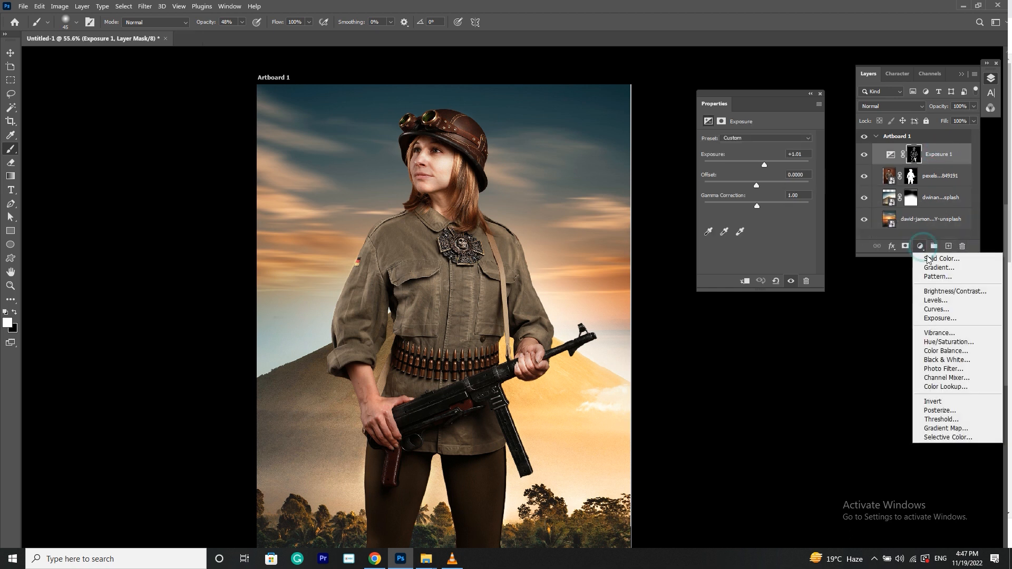
{"action": "left_click", "coordinate": [936, 300]}
{"action": "left_click_drag", "start_coordinate": [765, 214], "coordinate": [775, 214]}
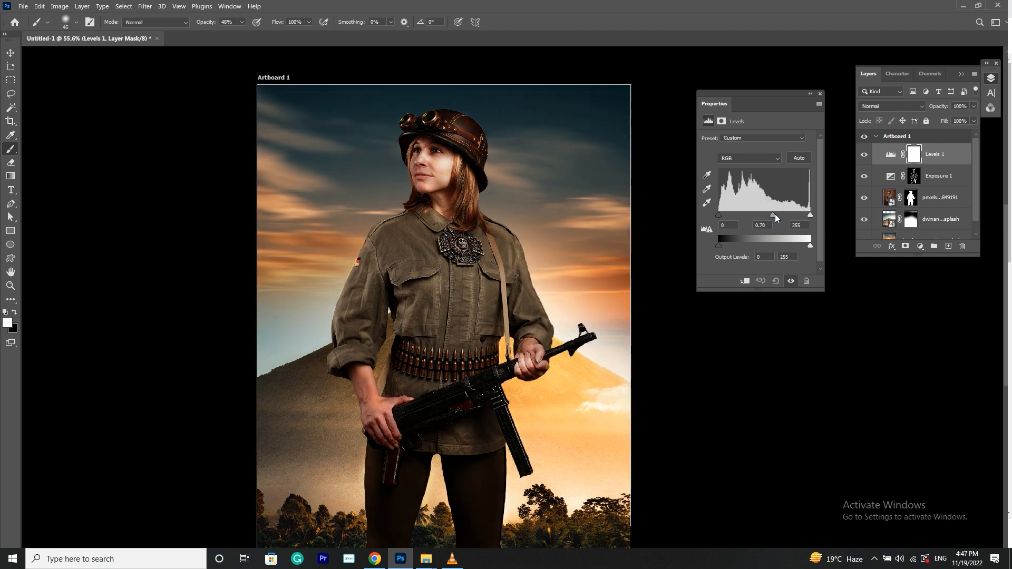
{"action": "key", "text": "ctrl+i"}
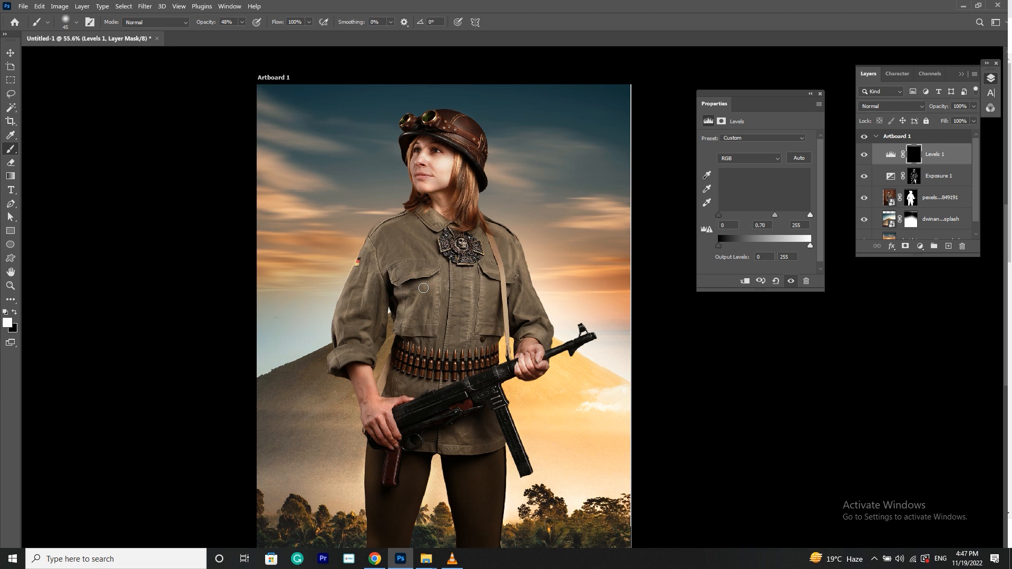
Step: Lower the brush opacity to 13% and paint white on the Levels mask over the helmet and the shadow below the pocket flap
{"action": "scroll", "coordinate": [424, 287], "scroll_direction": "up", "scroll_amount": 2}
{"action": "left_click_drag", "start_coordinate": [401, 169], "coordinate": [444, 228]}
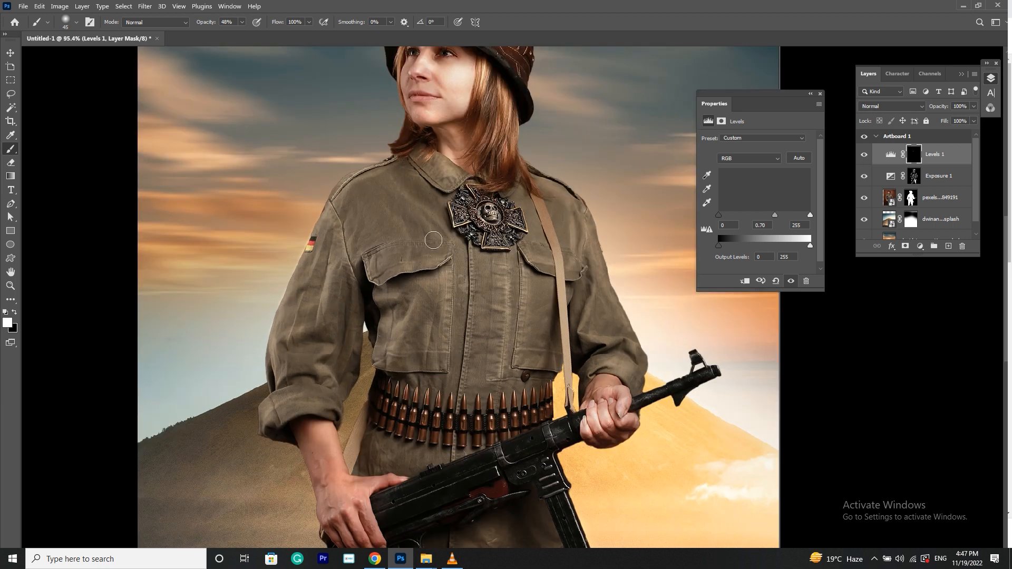
{"action": "left_click", "coordinate": [242, 22]}
{"action": "mouse_move", "coordinate": [395, 175]}
{"action": "left_mouse_down"}
{"action": "mouse_move", "coordinate": [419, 205]}
{"action": "mouse_move", "coordinate": [442, 363]}
{"action": "left_mouse_up"}
{"action": "scroll", "coordinate": [456, 194], "scroll_direction": "up", "scroll_amount": 3}
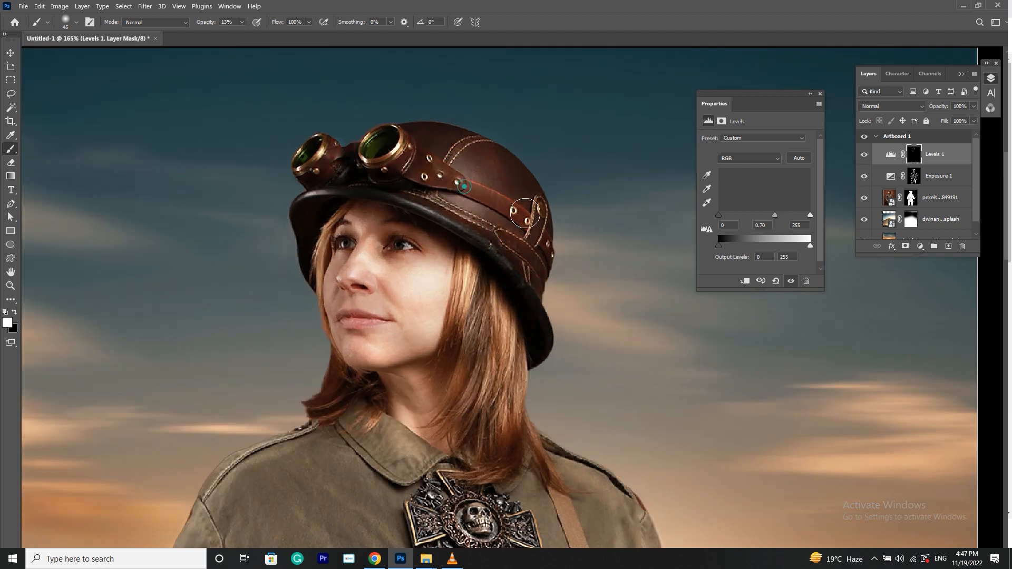
{"action": "left_click_drag", "start_coordinate": [341, 432], "coordinate": [295, 153]}
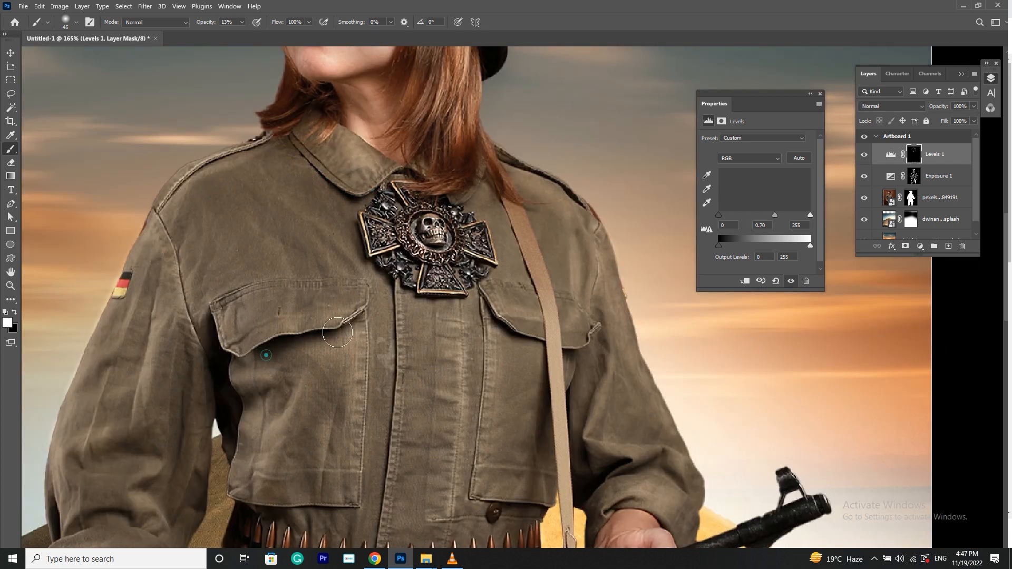
{"action": "left_click_drag", "start_coordinate": [274, 387], "coordinate": [285, 405]}
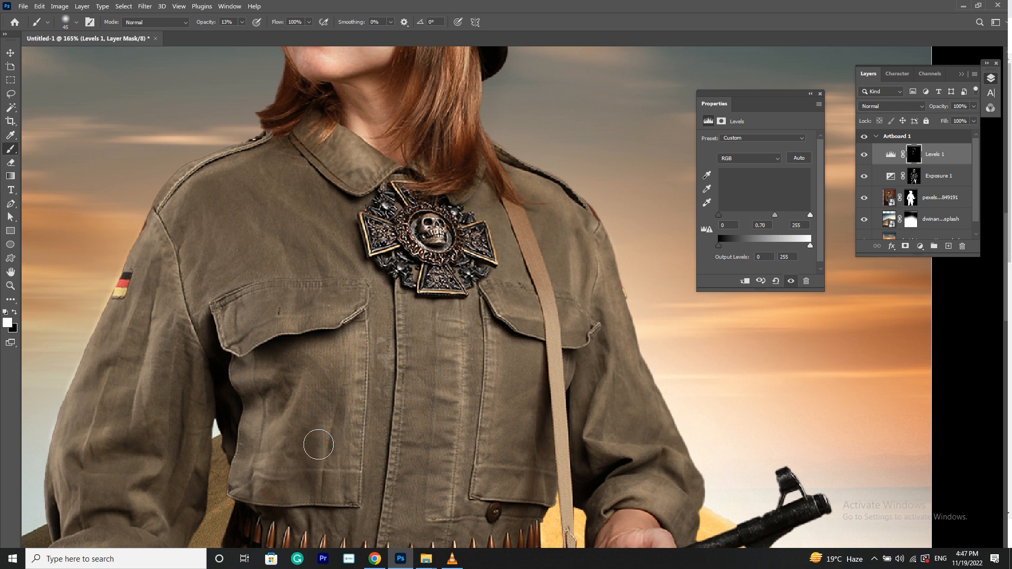
Step: Raise the brush opacity to 40% and darken the shadow folds of the flag-patch sleeve and chest on the Levels mask
{"action": "key", "text": "4"}
{"action": "left_click_drag", "start_coordinate": [245, 439], "coordinate": [361, 277]}
{"action": "mouse_move", "coordinate": [299, 167]}
{"action": "left_mouse_down"}
{"action": "mouse_move", "coordinate": [276, 330]}
{"action": "mouse_move", "coordinate": [201, 316]}
{"action": "left_mouse_up"}
{"action": "left_click_drag", "start_coordinate": [274, 388], "coordinate": [171, 348]}
{"action": "left_click_drag", "start_coordinate": [173, 407], "coordinate": [236, 509]}
{"action": "left_click_drag", "start_coordinate": [249, 468], "coordinate": [237, 311]}
{"action": "mouse_move", "coordinate": [236, 371]}
{"action": "left_mouse_down"}
{"action": "mouse_move", "coordinate": [266, 458]}
{"action": "mouse_move", "coordinate": [314, 513]}
{"action": "left_mouse_up"}
{"action": "left_click_drag", "start_coordinate": [261, 441], "coordinate": [321, 519]}
{"action": "left_click_drag", "start_coordinate": [281, 280], "coordinate": [369, 478]}
{"action": "left_click_drag", "start_coordinate": [246, 387], "coordinate": [312, 223]}
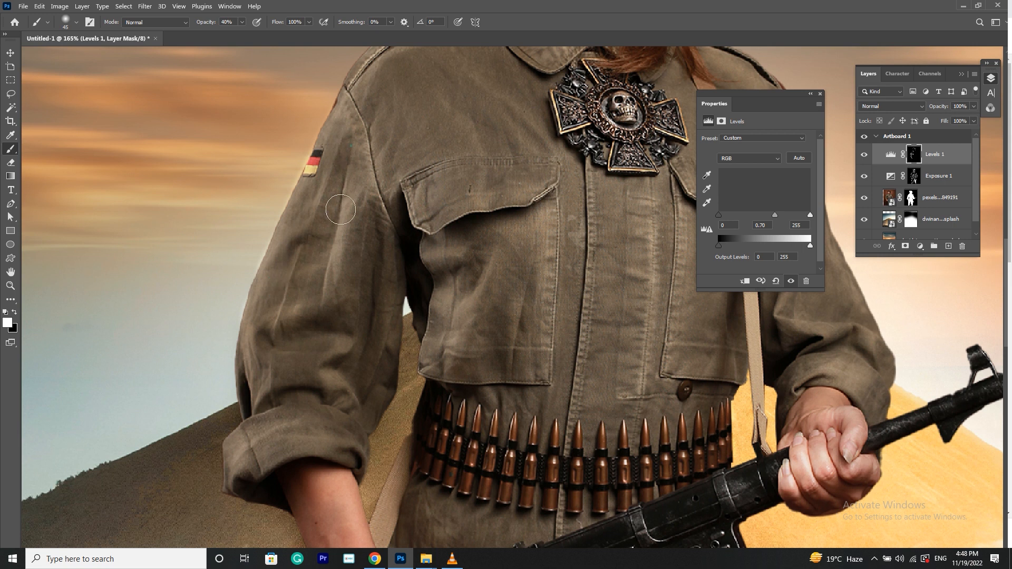
Step: Darken the shadows along the jacket front and the barrel-side sleeve on the Levels mask
{"action": "left_click_drag", "start_coordinate": [513, 355], "coordinate": [386, 293]}
{"action": "left_click_drag", "start_coordinate": [312, 250], "coordinate": [309, 316]}
{"action": "left_click_drag", "start_coordinate": [330, 336], "coordinate": [405, 367]}
{"action": "mouse_move", "coordinate": [598, 320]}
{"action": "left_mouse_down"}
{"action": "mouse_move", "coordinate": [604, 219]}
{"action": "mouse_move", "coordinate": [586, 330]}
{"action": "left_mouse_up"}
{"action": "left_click_drag", "start_coordinate": [598, 148], "coordinate": [555, 328]}
{"action": "left_click_drag", "start_coordinate": [559, 259], "coordinate": [531, 164]}
{"action": "left_click_drag", "start_coordinate": [625, 372], "coordinate": [612, 382]}
{"action": "mouse_move", "coordinate": [673, 463]}
{"action": "left_mouse_down"}
{"action": "mouse_move", "coordinate": [652, 478]}
{"action": "mouse_move", "coordinate": [503, 164]}
{"action": "left_mouse_up"}
{"action": "left_click_drag", "start_coordinate": [505, 125], "coordinate": [548, 170]}
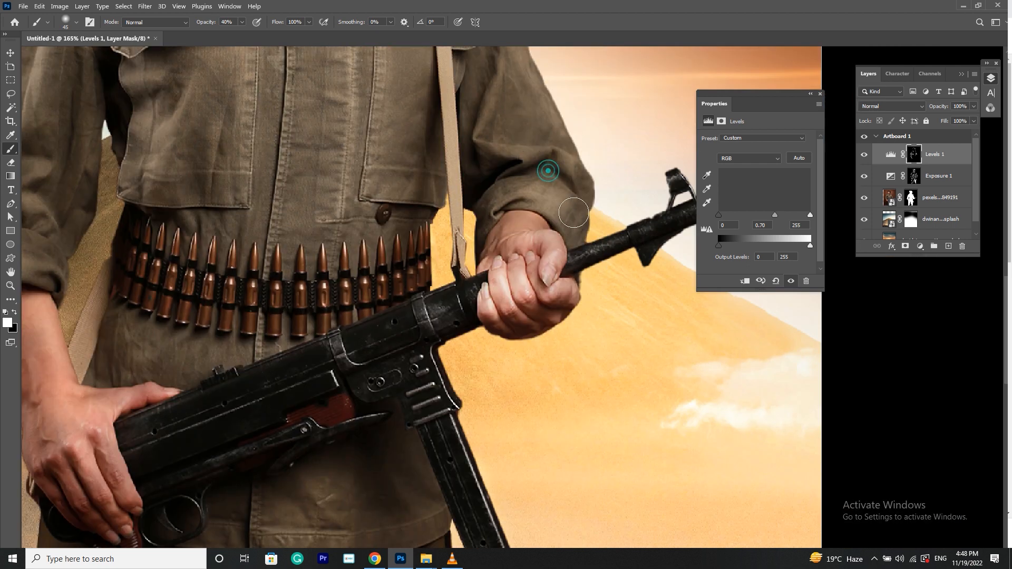
Step: Paint shadows over the cuff, the hands and the body of the gun on the Levels mask
{"action": "mouse_move", "coordinate": [644, 237]}
{"action": "left_mouse_down"}
{"action": "mouse_move", "coordinate": [680, 200]}
{"action": "mouse_move", "coordinate": [585, 212]}
{"action": "left_mouse_up"}
{"action": "mouse_move", "coordinate": [556, 248]}
{"action": "left_mouse_down"}
{"action": "mouse_move", "coordinate": [618, 217]}
{"action": "mouse_move", "coordinate": [489, 265]}
{"action": "left_mouse_up"}
{"action": "left_click_drag", "start_coordinate": [401, 307], "coordinate": [557, 173]}
{"action": "left_click_drag", "start_coordinate": [541, 181], "coordinate": [424, 256]}
{"action": "mouse_move", "coordinate": [420, 259]}
{"action": "left_mouse_down"}
{"action": "mouse_move", "coordinate": [455, 279]}
{"action": "mouse_move", "coordinate": [592, 483]}
{"action": "left_mouse_up"}
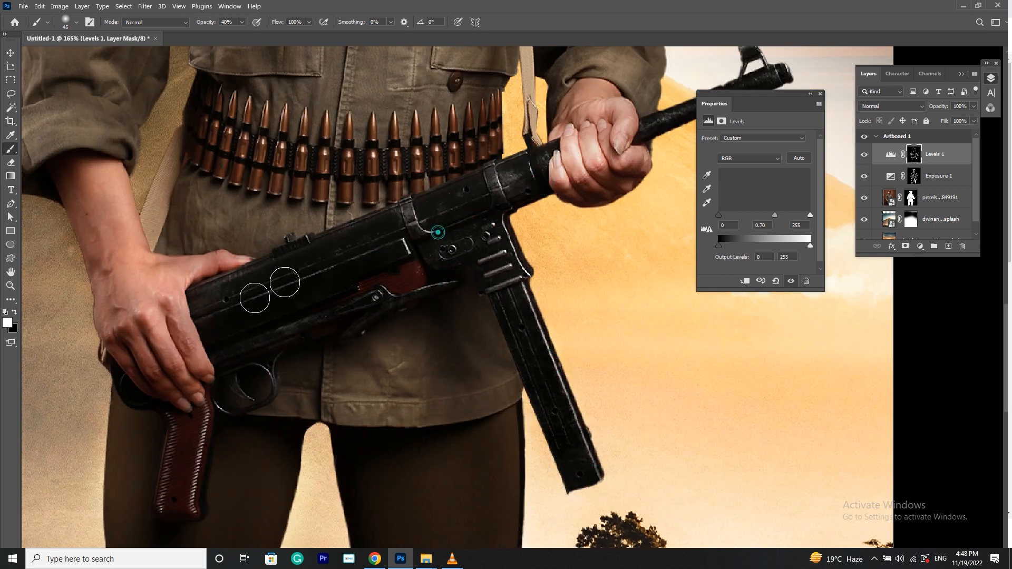
Step: Darken the gun's red grip and the lower jacket beneath the gun on the Levels mask
{"action": "left_click_drag", "start_coordinate": [180, 434], "coordinate": [183, 519]}
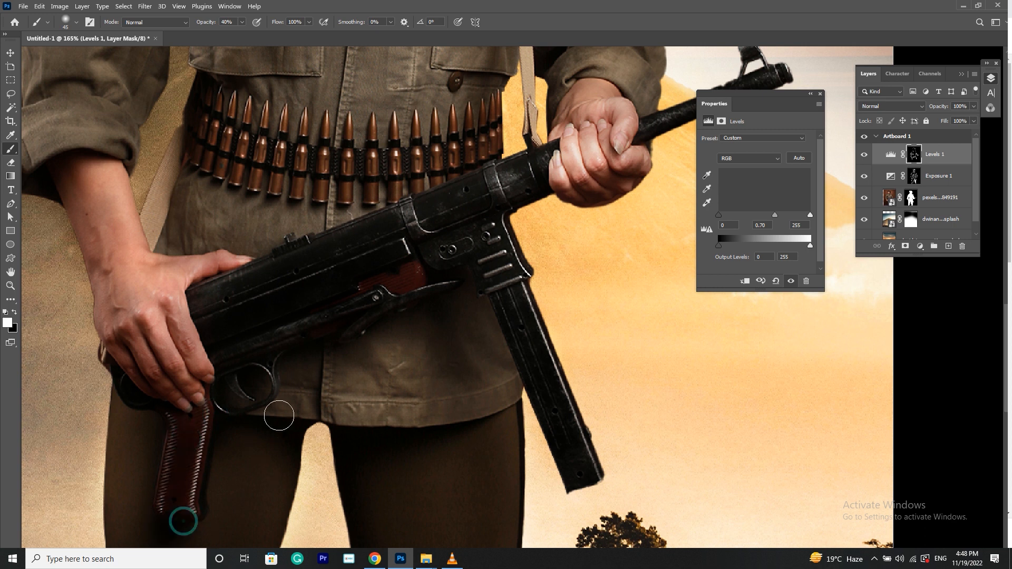
{"action": "mouse_move", "coordinate": [311, 360]}
{"action": "left_mouse_down"}
{"action": "mouse_move", "coordinate": [432, 329]}
{"action": "mouse_move", "coordinate": [468, 408]}
{"action": "mouse_move", "coordinate": [506, 421]}
{"action": "mouse_move", "coordinate": [438, 333]}
{"action": "mouse_move", "coordinate": [410, 375]}
{"action": "left_mouse_up"}
{"action": "left_click_drag", "start_coordinate": [399, 466], "coordinate": [432, 197]}
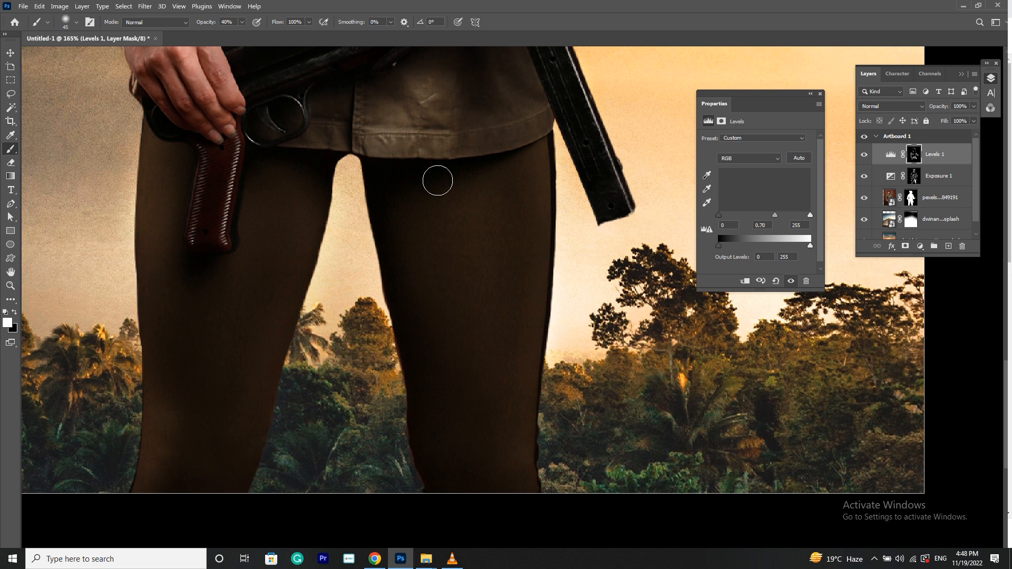
Step: Enlarge the brush to 90 px and darken the shadows on both trouser legs on the Levels mask
{"action": "key", "text": "bracketright"}
{"action": "key", "text": "bracketright"}
{"action": "mouse_move", "coordinate": [527, 183]}
{"action": "left_mouse_down"}
{"action": "mouse_move", "coordinate": [530, 489]}
{"action": "mouse_move", "coordinate": [489, 486]}
{"action": "left_mouse_up"}
{"action": "left_click", "coordinate": [182, 488]}
{"action": "mouse_move", "coordinate": [250, 393]}
{"action": "left_mouse_down"}
{"action": "mouse_move", "coordinate": [183, 341]}
{"action": "mouse_move", "coordinate": [147, 358]}
{"action": "left_mouse_up"}
{"action": "left_click_drag", "start_coordinate": [174, 165], "coordinate": [215, 227]}
{"action": "left_click_drag", "start_coordinate": [261, 186], "coordinate": [245, 256]}
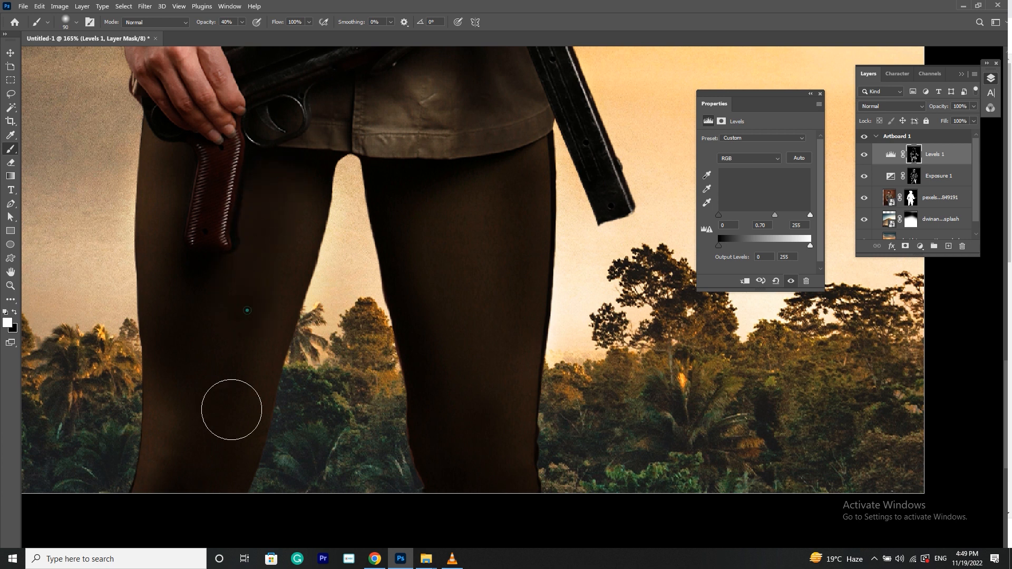
{"action": "scroll", "coordinate": [384, 192], "scroll_direction": "down", "scroll_amount": 6}
{"action": "left_click_drag", "start_coordinate": [431, 227], "coordinate": [431, 293]}
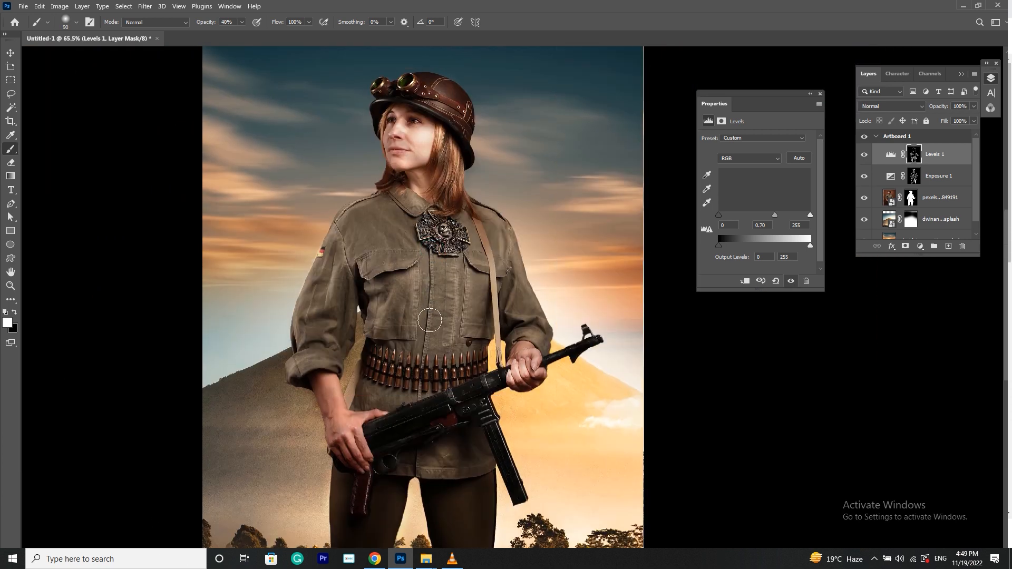
Step: Darken the folds, pockets, shoulders and sleeves of the jacket and the cartridge belt area on the Levels mask
{"action": "mouse_move", "coordinate": [438, 258]}
{"action": "left_mouse_down"}
{"action": "mouse_move", "coordinate": [447, 351]}
{"action": "mouse_move", "coordinate": [457, 310]}
{"action": "mouse_move", "coordinate": [457, 354]}
{"action": "left_mouse_up"}
{"action": "mouse_move", "coordinate": [405, 235]}
{"action": "left_mouse_down"}
{"action": "mouse_move", "coordinate": [355, 212]}
{"action": "mouse_move", "coordinate": [345, 245]}
{"action": "left_mouse_up"}
{"action": "left_click_drag", "start_coordinate": [389, 237], "coordinate": [336, 308]}
{"action": "left_click_drag", "start_coordinate": [474, 239], "coordinate": [517, 273]}
{"action": "mouse_move", "coordinate": [459, 312]}
{"action": "left_mouse_down"}
{"action": "mouse_move", "coordinate": [428, 313]}
{"action": "mouse_move", "coordinate": [423, 285]}
{"action": "left_mouse_up"}
{"action": "mouse_move", "coordinate": [421, 383]}
{"action": "left_mouse_down"}
{"action": "mouse_move", "coordinate": [378, 392]}
{"action": "mouse_move", "coordinate": [453, 379]}
{"action": "left_mouse_up"}
{"action": "mouse_move", "coordinate": [381, 372]}
{"action": "left_mouse_down"}
{"action": "mouse_move", "coordinate": [491, 368]}
{"action": "mouse_move", "coordinate": [368, 370]}
{"action": "left_mouse_up"}
{"action": "left_click_drag", "start_coordinate": [375, 410], "coordinate": [400, 414]}
{"action": "left_click_drag", "start_coordinate": [372, 327], "coordinate": [350, 262]}
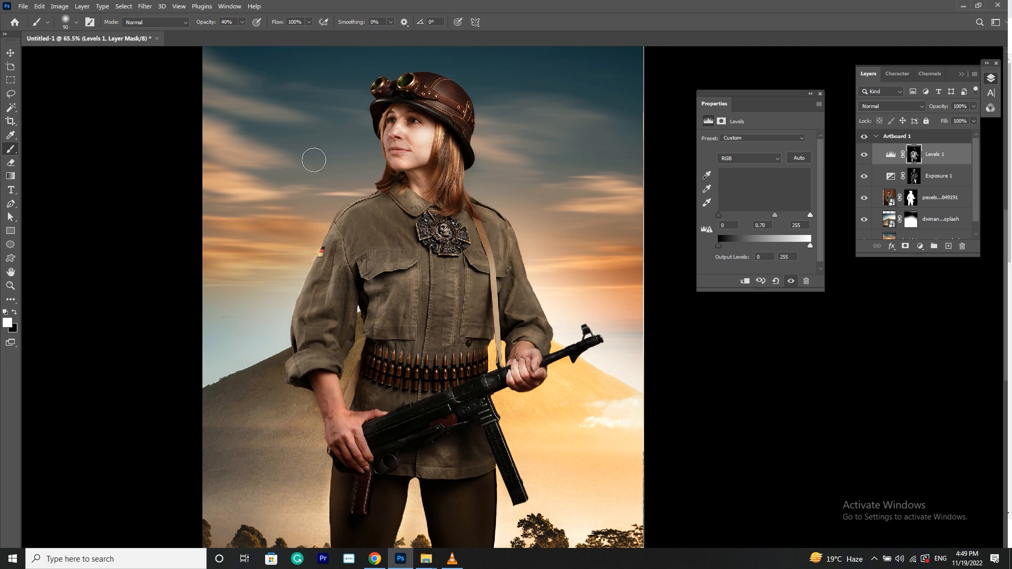
Step: Compare the composite with and without the Levels 1 and Exposure 1 adjustment layers
{"action": "left_click", "coordinate": [11, 51]}
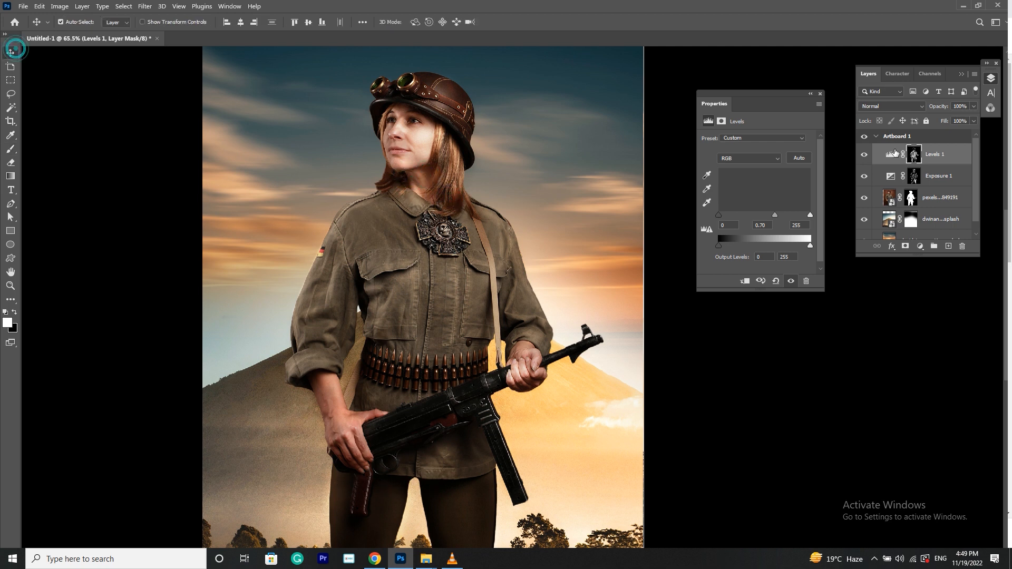
{"action": "left_click", "coordinate": [862, 155]}
{"action": "left_click", "coordinate": [862, 155]}
{"action": "left_click", "coordinate": [862, 156]}
{"action": "left_click", "coordinate": [863, 175]}
{"action": "left_click", "coordinate": [863, 176]}
{"action": "left_click", "coordinate": [863, 176]}
{"action": "left_click", "coordinate": [862, 175]}
{"action": "left_click", "coordinate": [862, 175]}
{"action": "left_click", "coordinate": [862, 178]}
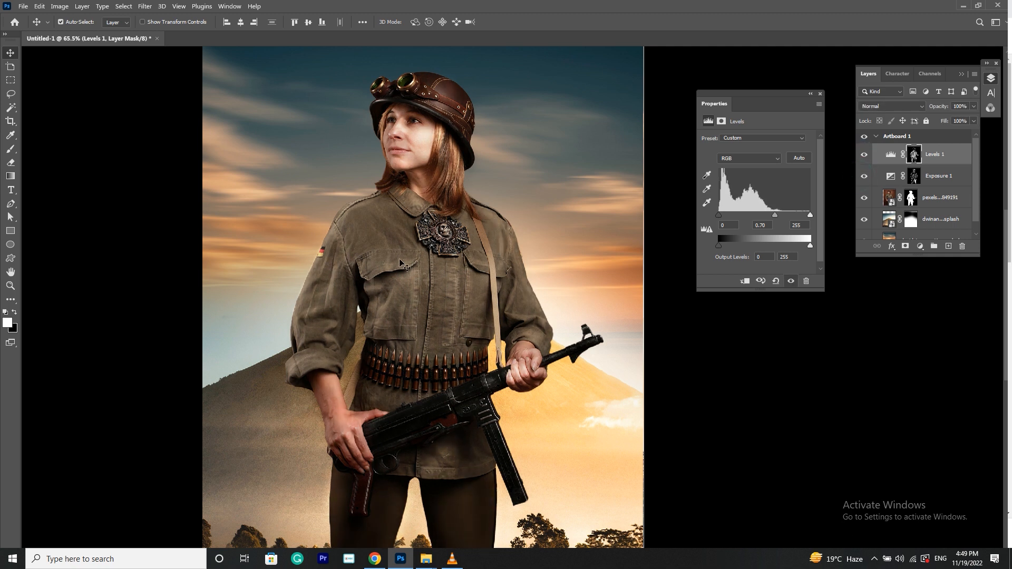
Step: Convert the Levels 1, Exposure 1 and woman photo layers into a single smart object and check it against the background
{"action": "scroll", "coordinate": [421, 262], "scroll_direction": "down", "scroll_amount": 3}
{"action": "scroll", "coordinate": [420, 262], "scroll_direction": "up", "scroll_amount": 1}
{"action": "scroll", "coordinate": [407, 273], "scroll_direction": "up", "scroll_amount": 1}
{"action": "scroll", "coordinate": [407, 272], "scroll_direction": "down", "scroll_amount": 1}
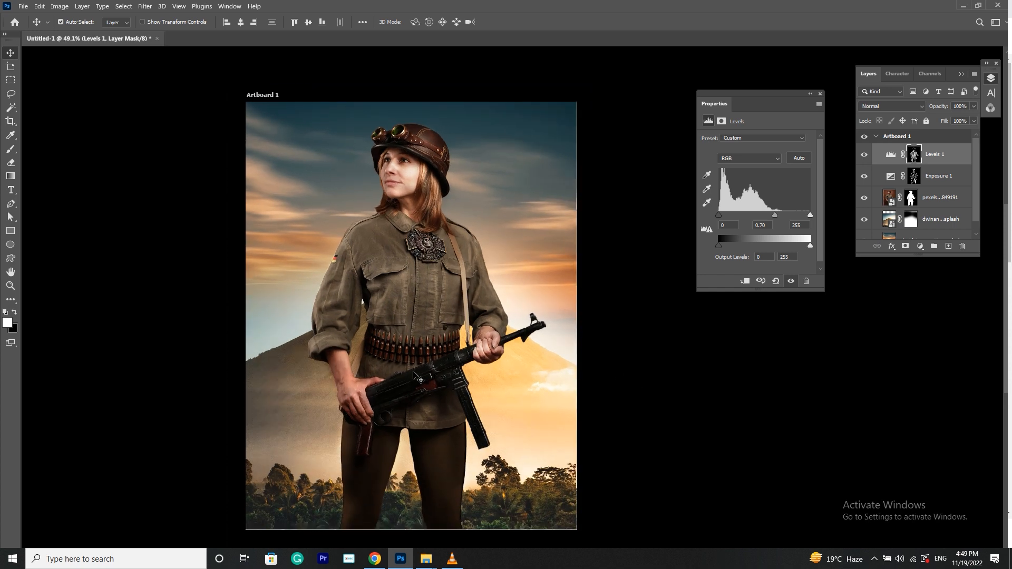
{"action": "left_click", "coordinate": [943, 180], "text": "ctrl"}
{"action": "left_click", "coordinate": [940, 199], "text": "ctrl"}
{"action": "right_click", "coordinate": [941, 200]}
{"action": "left_click", "coordinate": [831, 191]}
{"action": "left_click", "coordinate": [864, 156]}
{"action": "left_click", "coordinate": [864, 156]}
Step: Select the woman's smart object on the artboard and close the Properties panel
{"action": "left_click", "coordinate": [629, 283]}
{"action": "left_click", "coordinate": [398, 317]}
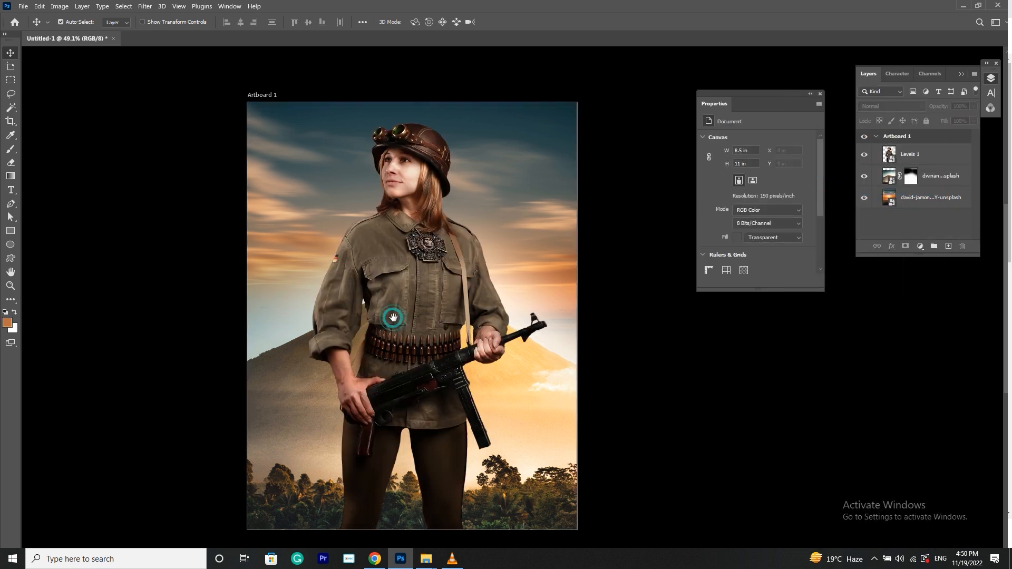
{"action": "left_click", "coordinate": [419, 258]}
{"action": "scroll", "coordinate": [419, 258], "scroll_direction": "up", "scroll_amount": 2}
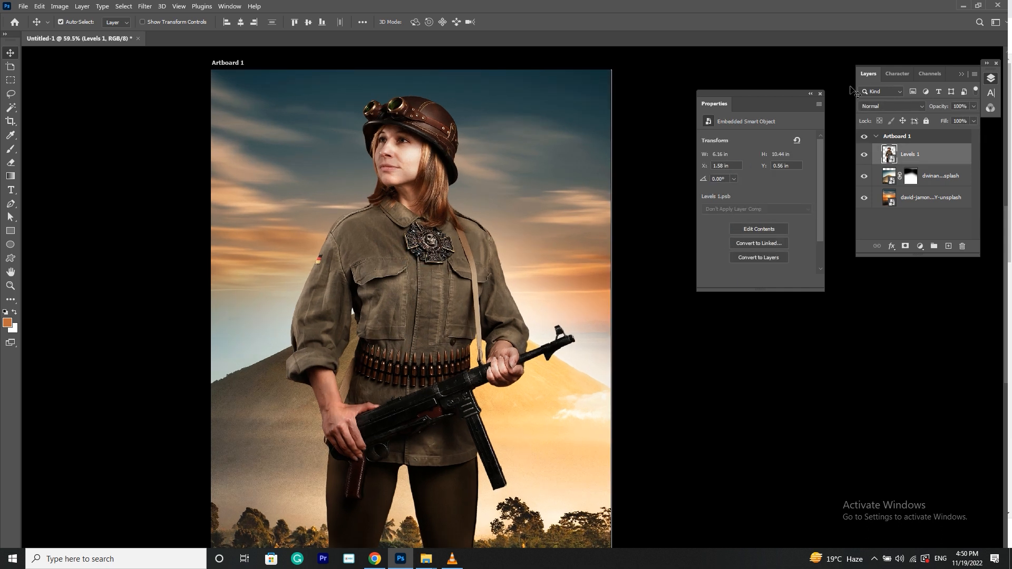
{"action": "left_click", "coordinate": [821, 95]}
{"action": "left_click_drag", "start_coordinate": [471, 255], "coordinate": [511, 242]}
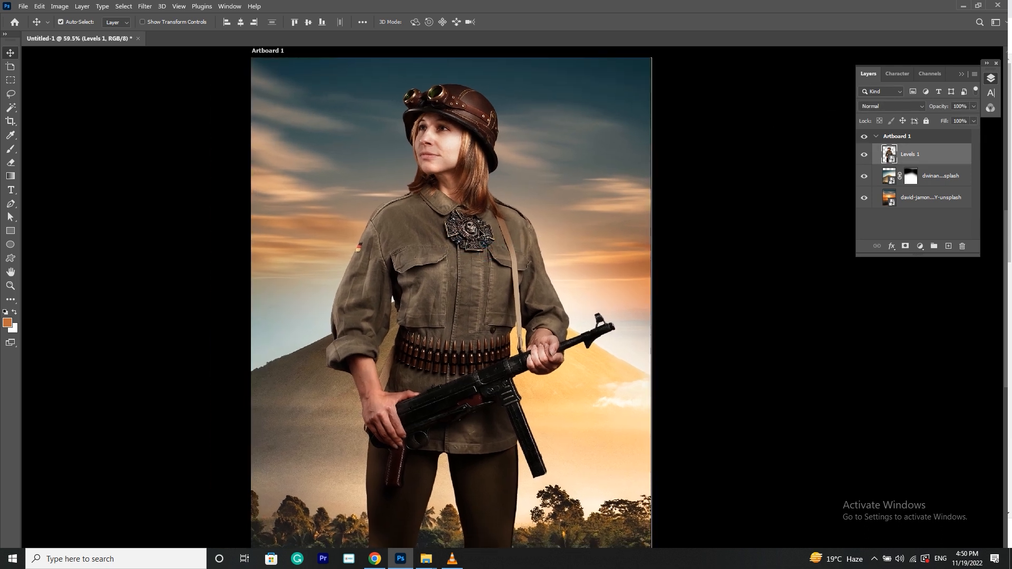
{"action": "key", "text": "f"}
{"action": "key", "text": "f"}
{"action": "key", "text": "f"}
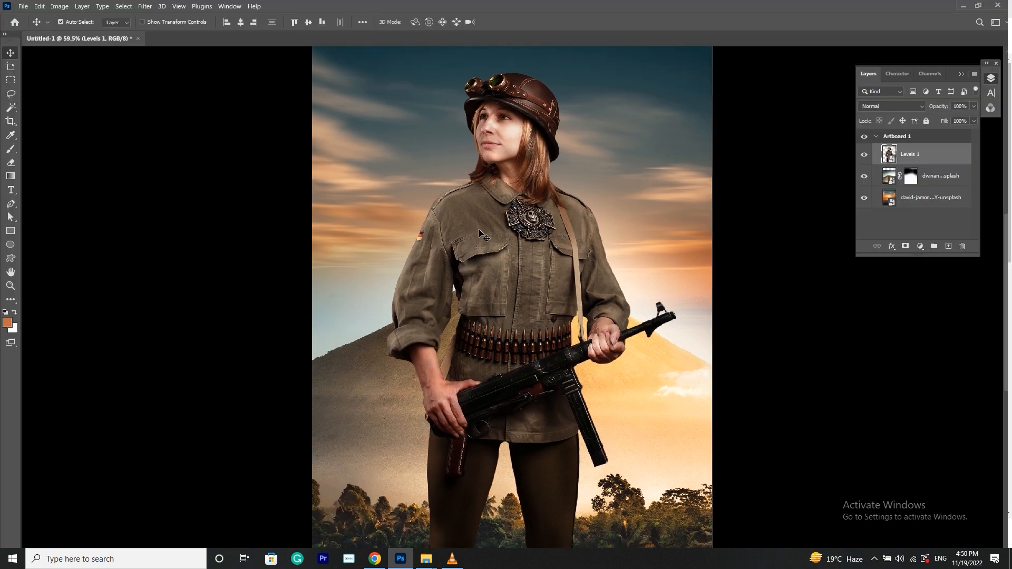
{"action": "left_click", "coordinate": [396, 565]}
{"action": "left_click", "coordinate": [400, 561]}
{"action": "key", "text": "f"}
{"action": "key", "text": "f"}
{"action": "key", "text": "f"}
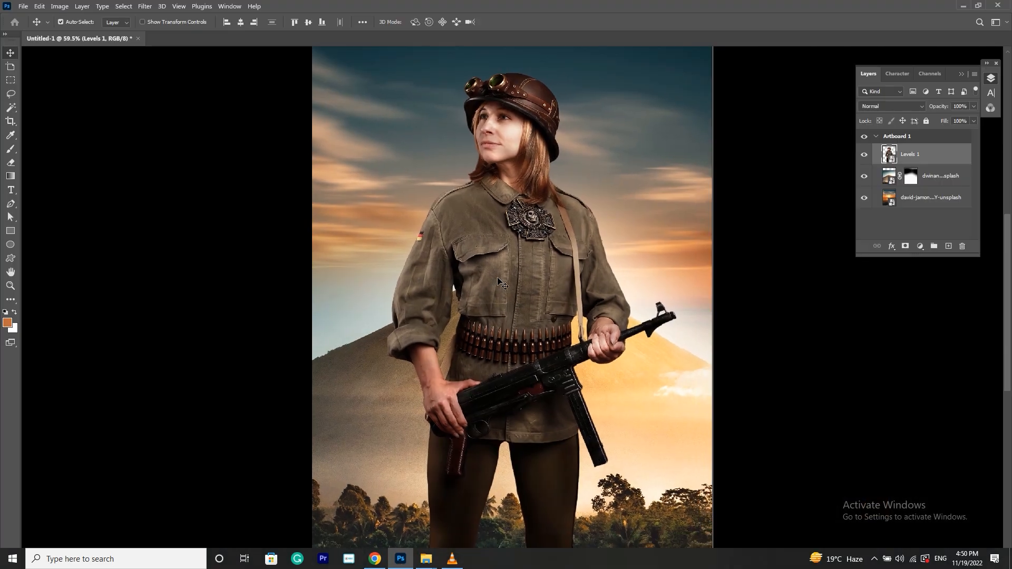
{"action": "key", "text": "f"}
{"action": "key", "text": "f"}
{"action": "key", "text": "alt+Tab"}
{"action": "key", "text": "alt+Tab"}
{"action": "key", "text": "alt+Tab"}
{"action": "key", "text": "alt+Tab"}
{"action": "key", "text": "alt+Tab"}
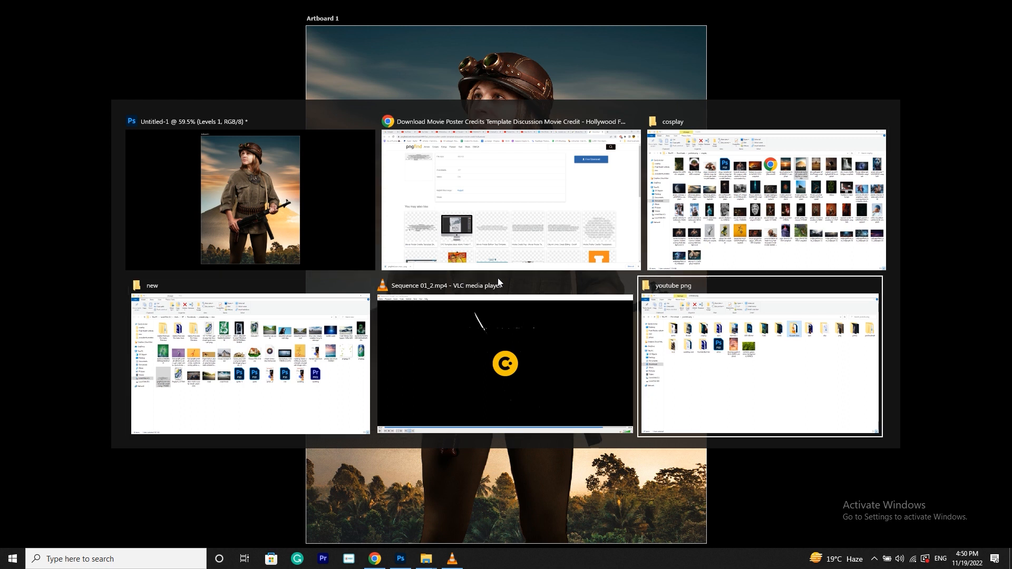
{"action": "left_click_drag", "start_coordinate": [532, 251], "coordinate": [487, 265]}
{"action": "scroll", "coordinate": [466, 193], "scroll_direction": "up", "scroll_amount": 1}
{"action": "scroll", "coordinate": [516, 221], "scroll_direction": "down", "scroll_amount": 1}
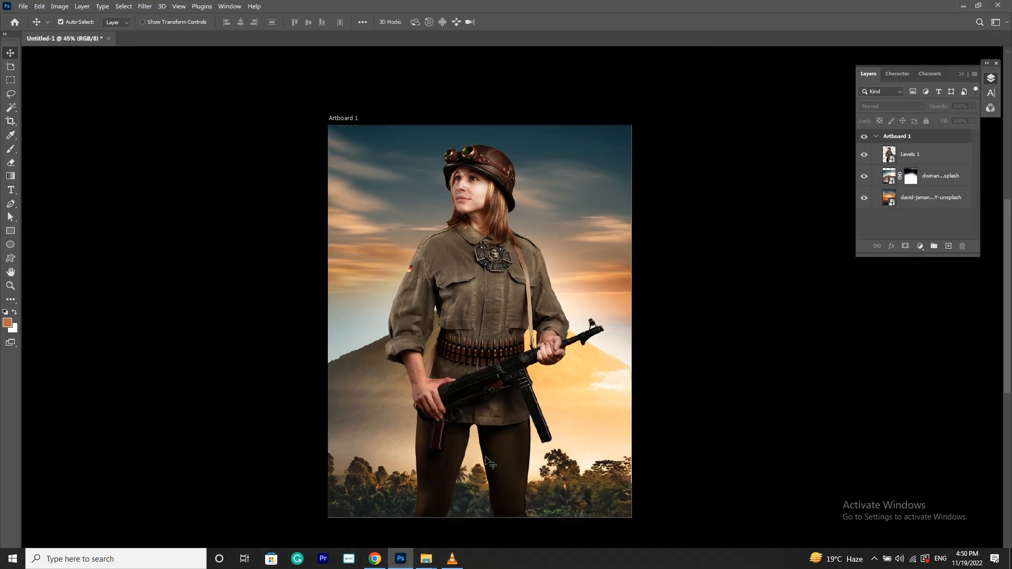
Step: Start a Camera Raw Filter on the woman's smart object with Texture -52, Clarity +79 and Dehaze +23
{"action": "scroll", "coordinate": [481, 255], "scroll_direction": "up", "scroll_amount": 3}
{"action": "left_click", "coordinate": [480, 256]}
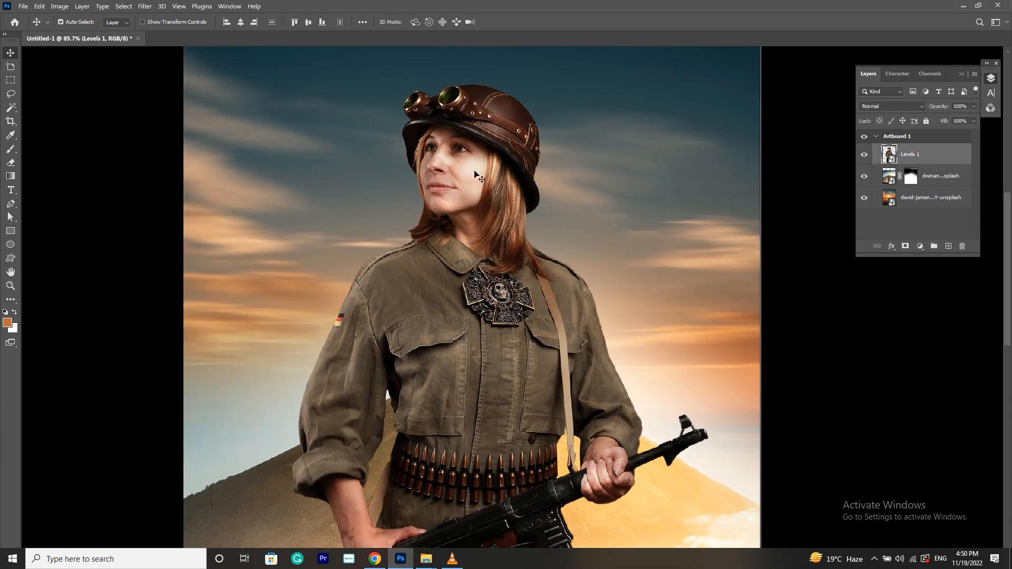
{"action": "left_click", "coordinate": [145, 6]}
{"action": "left_click", "coordinate": [158, 87]}
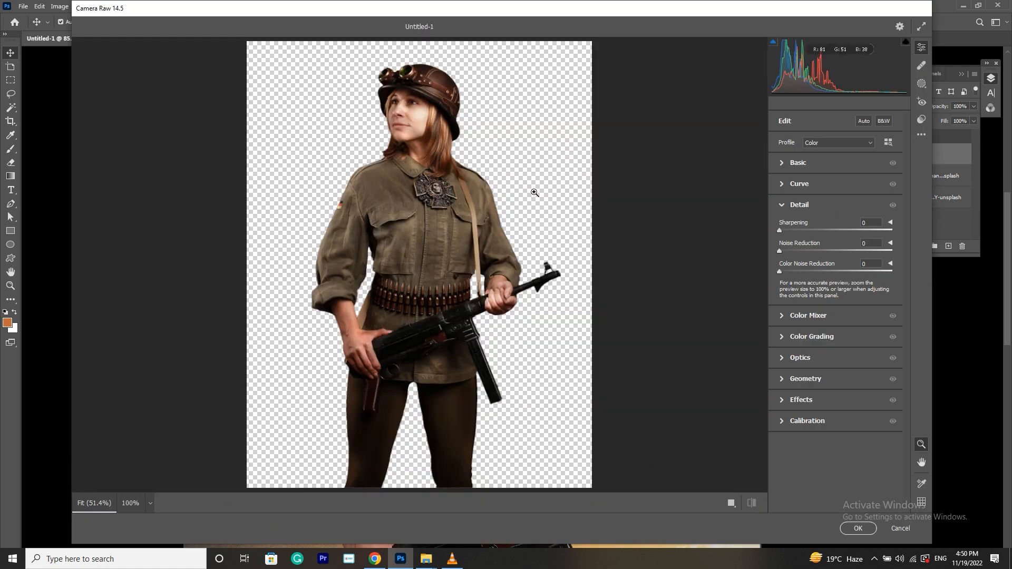
{"action": "left_click", "coordinate": [420, 127]}
{"action": "left_click", "coordinate": [784, 164]}
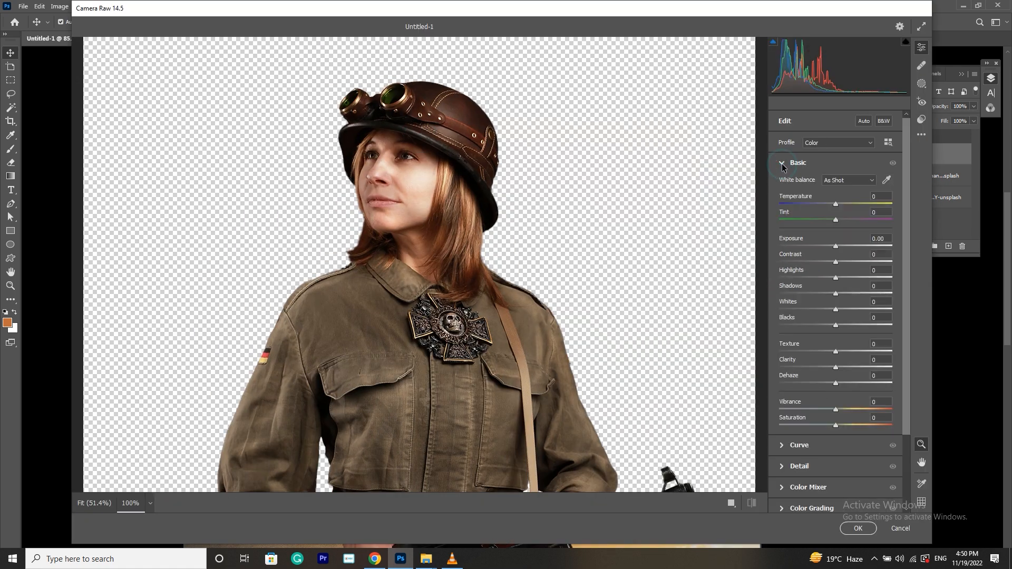
{"action": "left_click_drag", "start_coordinate": [835, 368], "coordinate": [806, 352]}
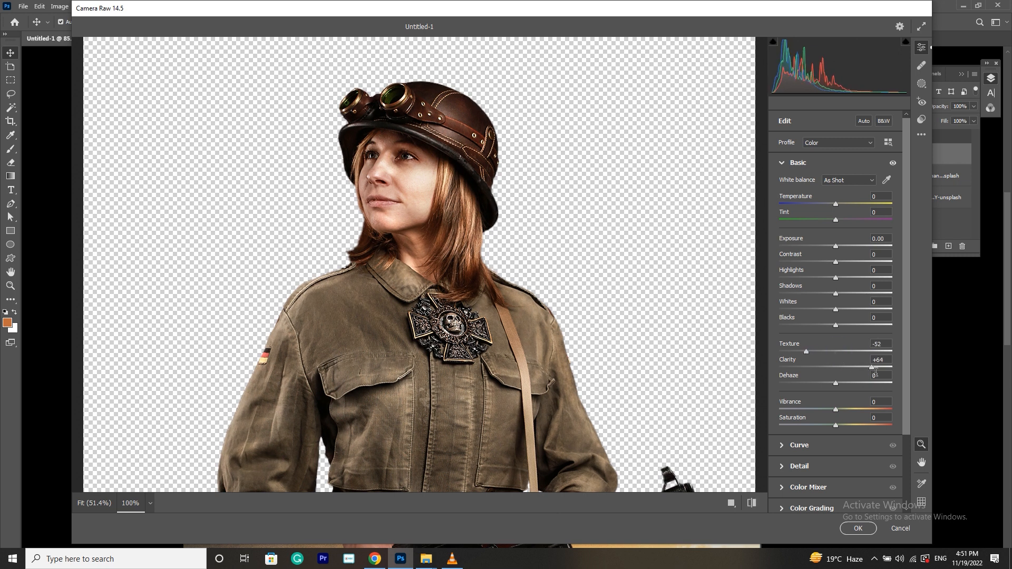
{"action": "left_click_drag", "start_coordinate": [872, 369], "coordinate": [846, 388]}
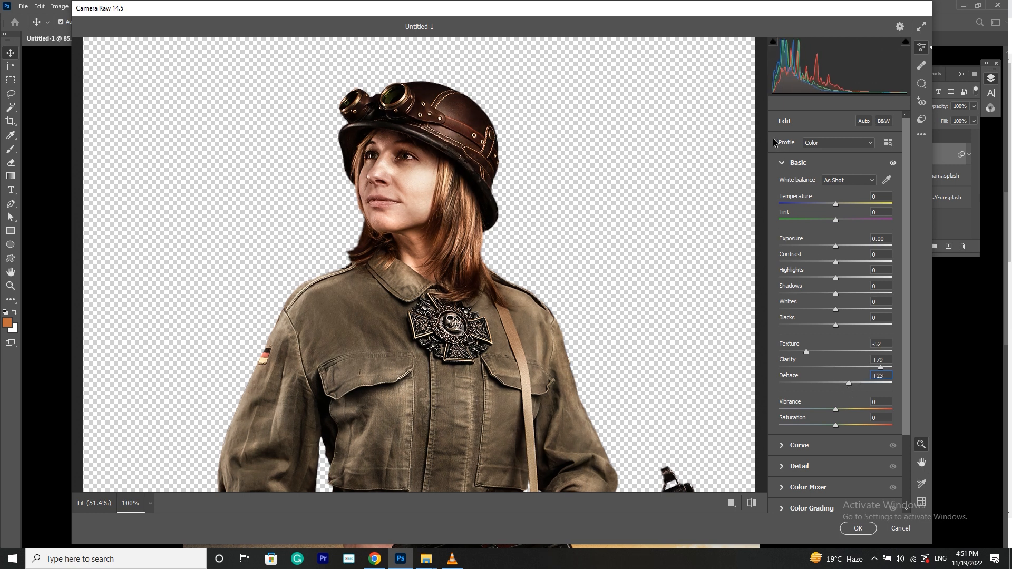
Step: Set the Camera Raw Sharpening to 75 and Noise Reduction to 25
{"action": "left_click", "coordinate": [782, 164]}
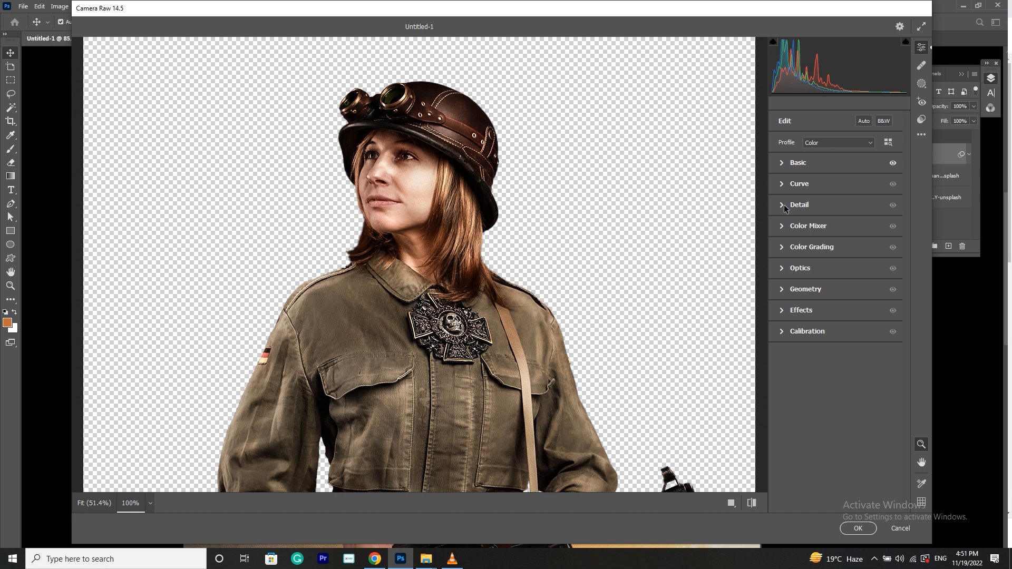
{"action": "left_click", "coordinate": [783, 206]}
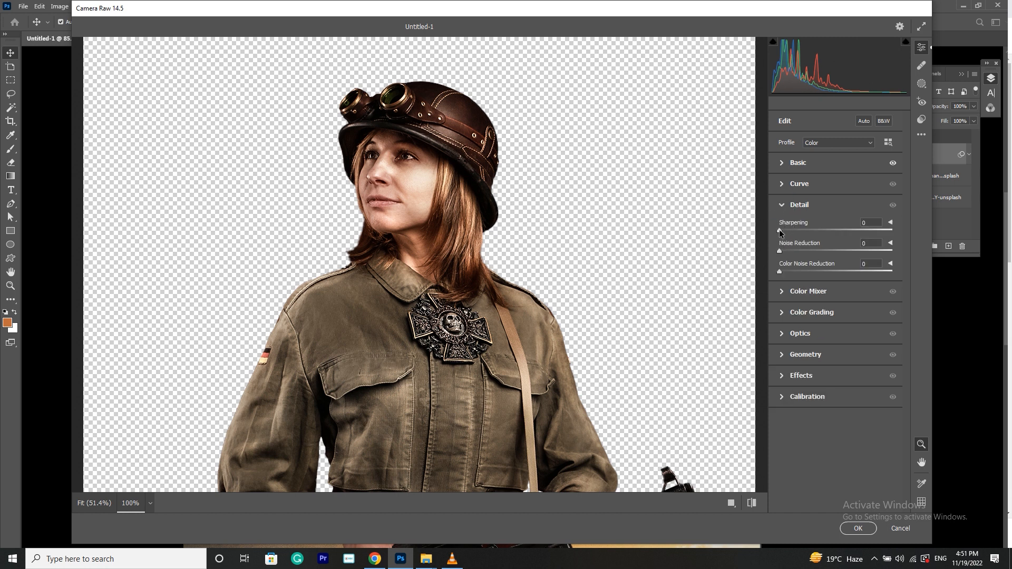
{"action": "left_click_drag", "start_coordinate": [826, 232], "coordinate": [836, 233]}
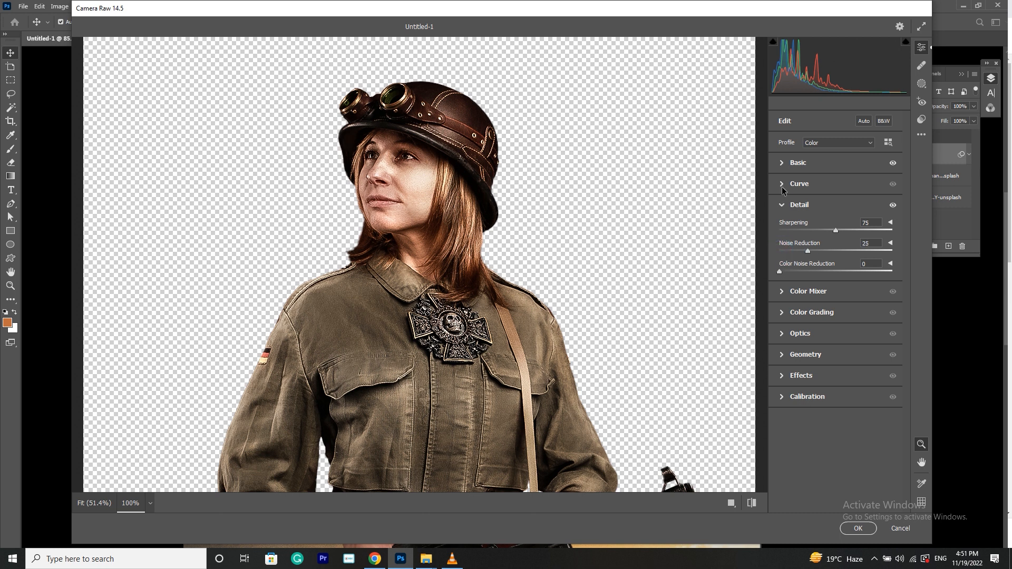
{"action": "left_click", "coordinate": [783, 206]}
Step: Adjust the reds and oranges in the Color Mixer, raising Saturation to +64 for Reds and about +25 for Oranges
{"action": "left_click", "coordinate": [783, 228]}
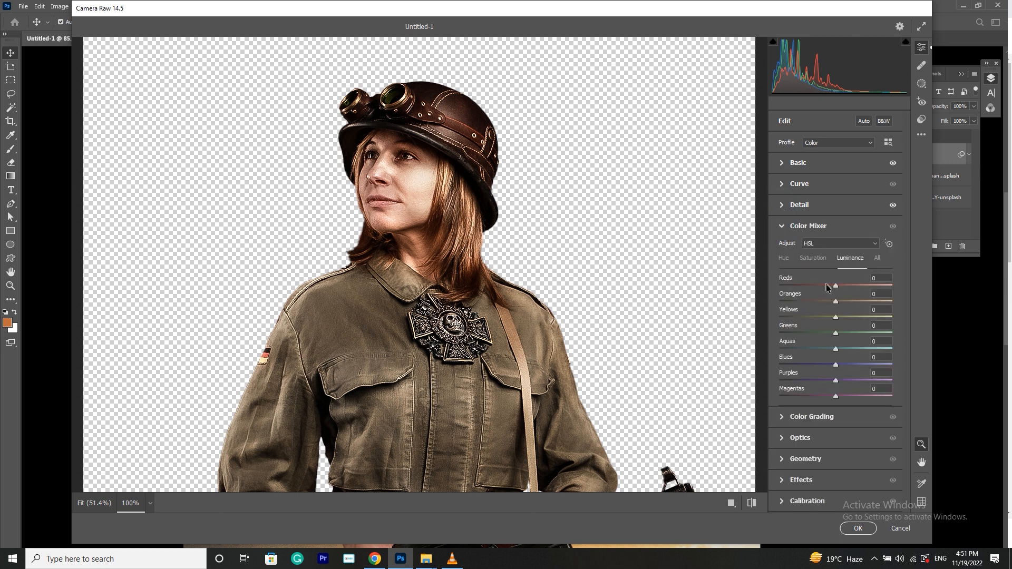
{"action": "left_click_drag", "start_coordinate": [835, 288], "coordinate": [849, 308]}
{"action": "left_click", "coordinate": [784, 261]}
{"action": "double_click", "coordinate": [836, 303]}
{"action": "key", "text": "ctrl+z"}
{"action": "left_click", "coordinate": [818, 260]}
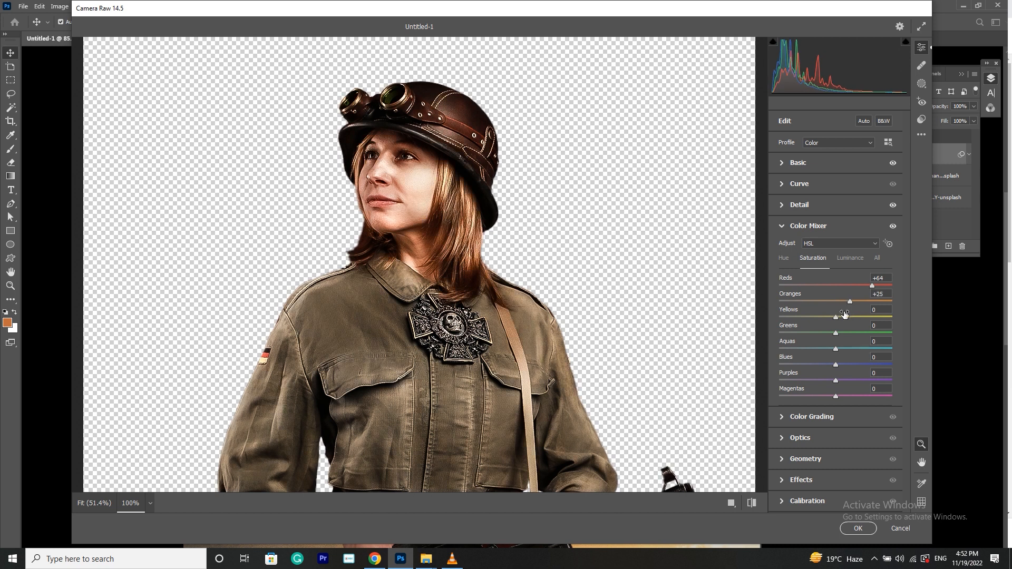
{"action": "left_click_drag", "start_coordinate": [850, 301], "coordinate": [848, 301]}
{"action": "left_click", "coordinate": [793, 225]}
Step: In Color Grading, set the midtone luminance to 96 and shadow luminance to -28, and raise the highlight luminance
{"action": "left_click", "coordinate": [782, 248]}
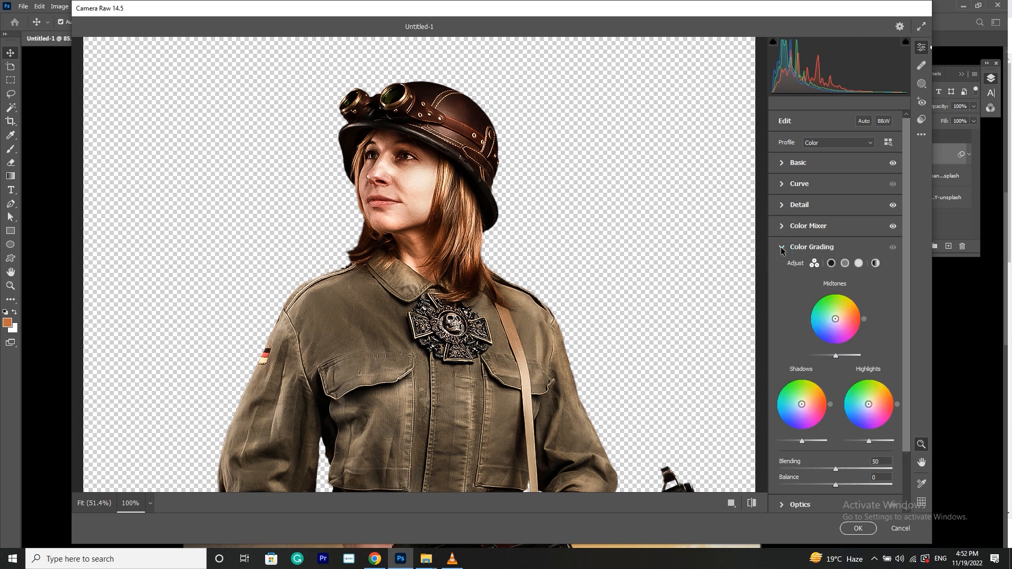
{"action": "left_click", "coordinate": [782, 248]}
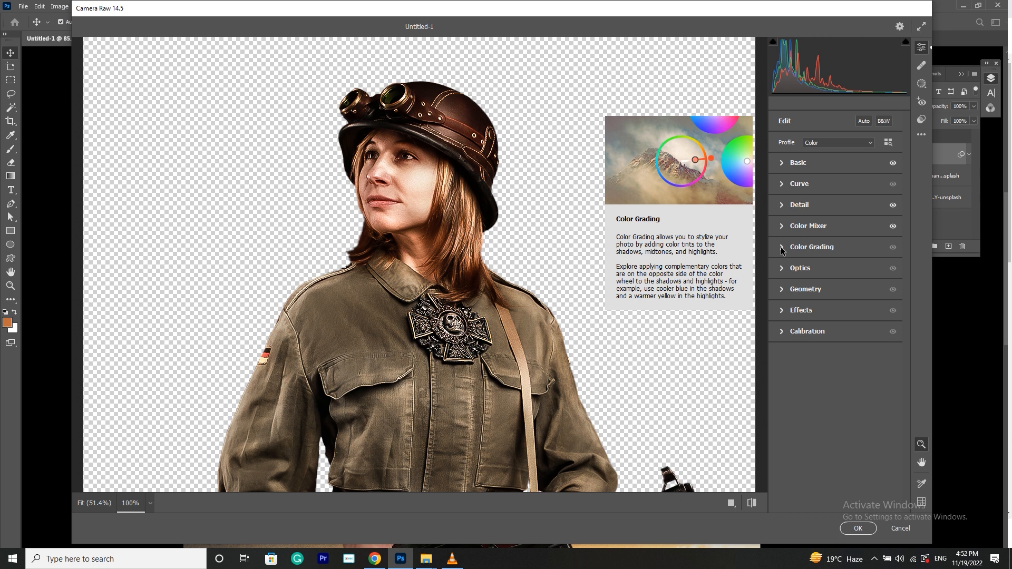
{"action": "left_click", "coordinate": [782, 248]}
{"action": "left_click_drag", "start_coordinate": [836, 358], "coordinate": [860, 357]}
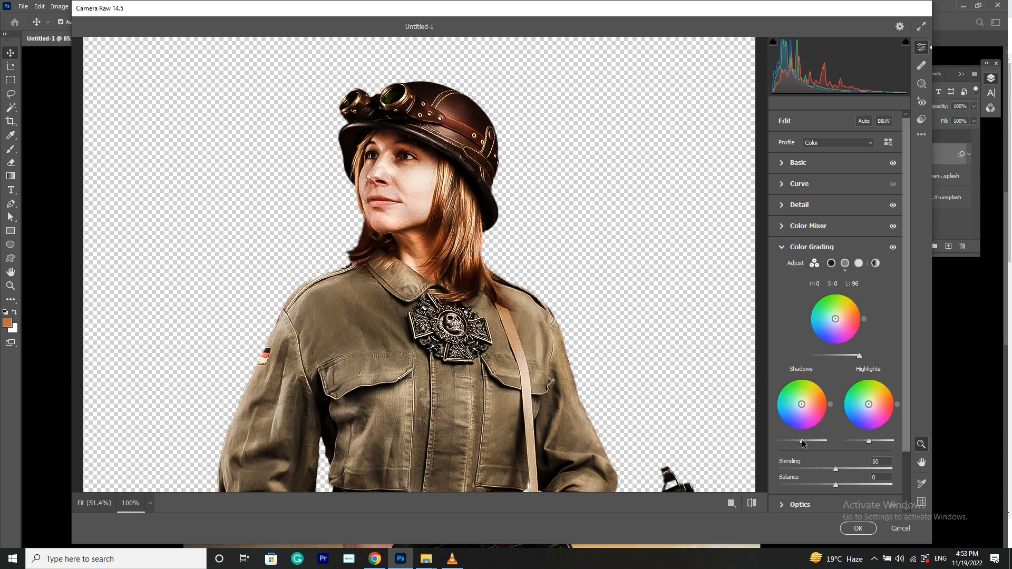
{"action": "left_click_drag", "start_coordinate": [802, 444], "coordinate": [884, 446]}
{"action": "left_click_drag", "start_coordinate": [805, 442], "coordinate": [796, 443]}
Step: Set the Color Grading Blending to 56 and Balance to -13, and apply the Camera Raw Filter
{"action": "left_click_drag", "start_coordinate": [837, 471], "coordinate": [871, 471]}
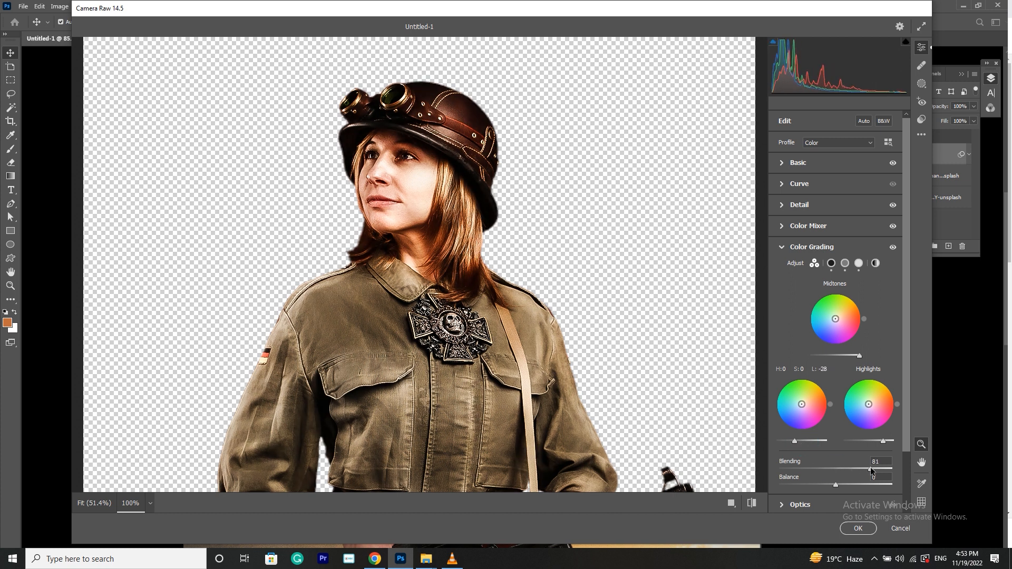
{"action": "scroll", "coordinate": [843, 473], "scroll_direction": "down", "scroll_amount": 2}
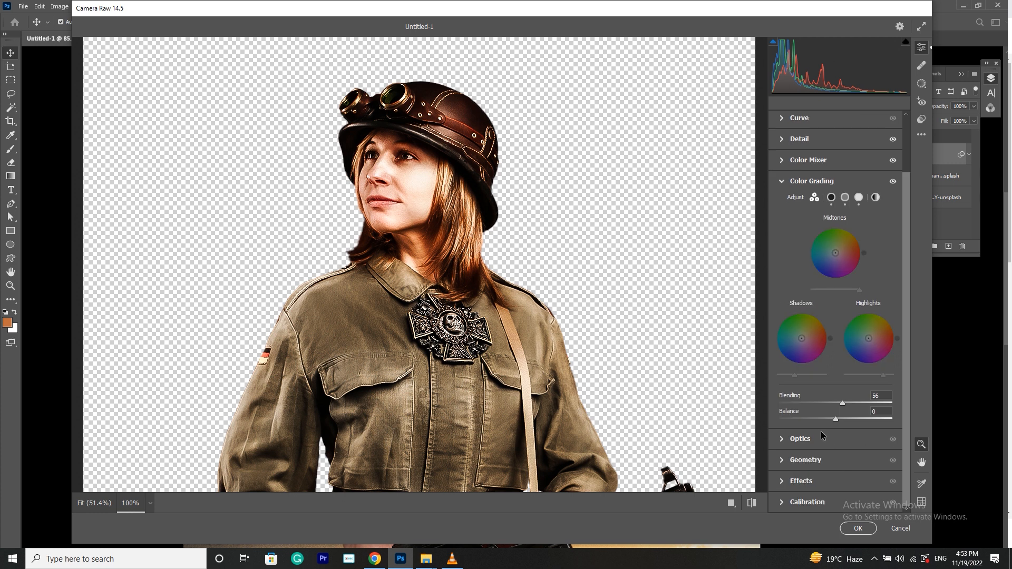
{"action": "mouse_move", "coordinate": [837, 420]}
{"action": "left_mouse_down"}
{"action": "mouse_move", "coordinate": [820, 421]}
{"action": "mouse_move", "coordinate": [855, 422]}
{"action": "mouse_move", "coordinate": [817, 423]}
{"action": "mouse_move", "coordinate": [828, 423]}
{"action": "left_mouse_up"}
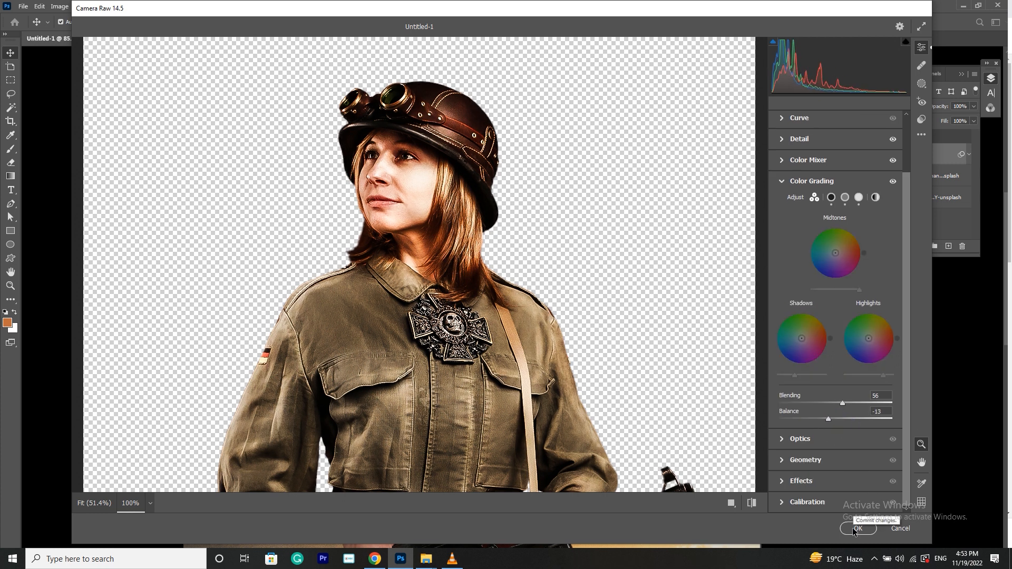
{"action": "left_click", "coordinate": [858, 528]}
Step: Compare the whole composite with and without the woman's Camera Raw smart filter
{"action": "scroll", "coordinate": [494, 343], "scroll_direction": "down", "scroll_amount": 6}
{"action": "left_click_drag", "start_coordinate": [498, 376], "coordinate": [477, 280]}
{"action": "scroll", "coordinate": [465, 204], "scroll_direction": "up", "scroll_amount": 1}
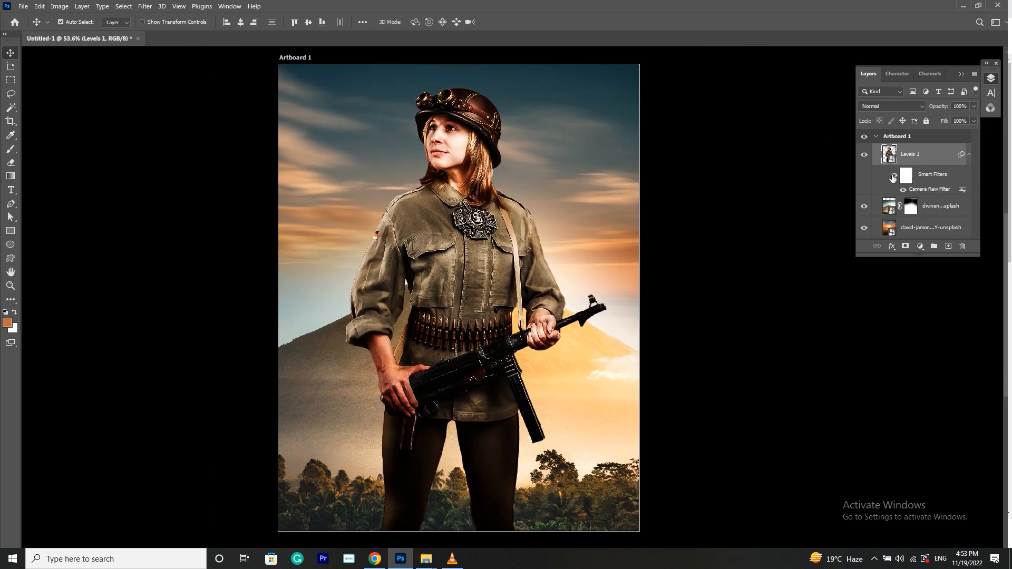
{"action": "left_click", "coordinate": [893, 177]}
{"action": "left_click", "coordinate": [892, 178]}
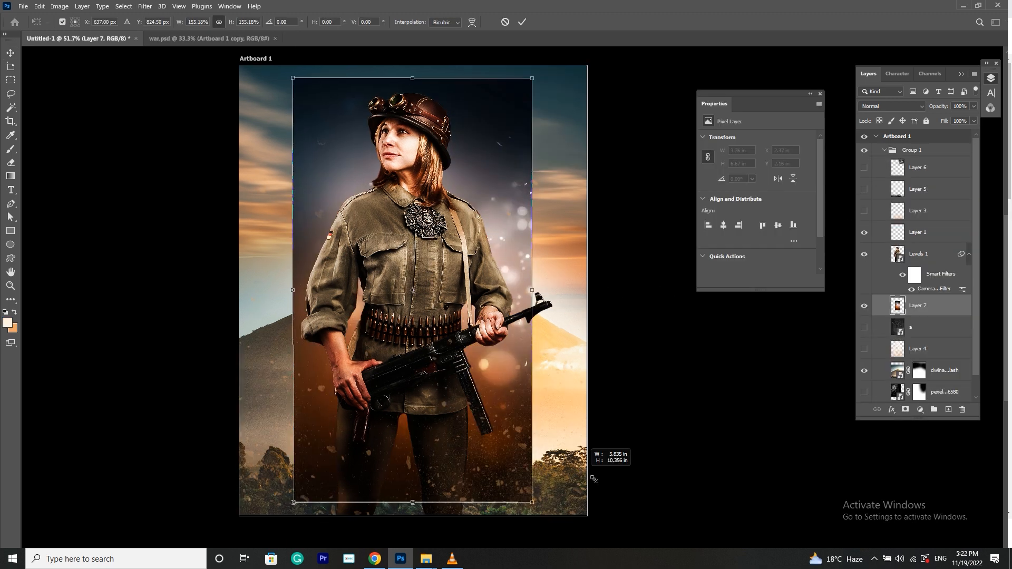
Step: Scale the sparks and bokeh image on Layer 7 to cover the artboard and blend it at the top of Group 1 with Soft Light
{"action": "left_click_drag", "start_coordinate": [588, 464], "coordinate": [740, 524]}
{"action": "key", "text": "Return"}
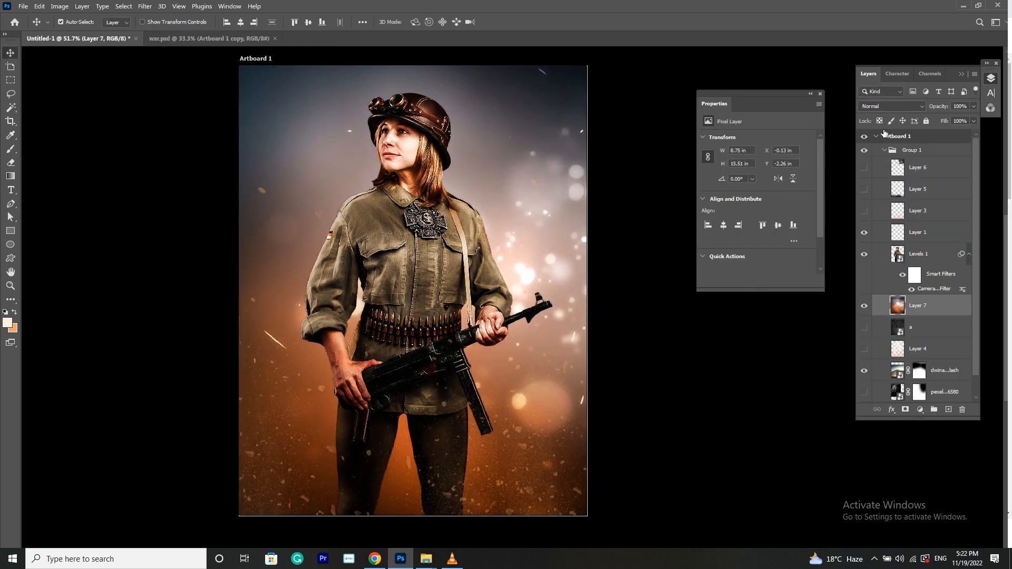
{"action": "left_click", "coordinate": [882, 106]}
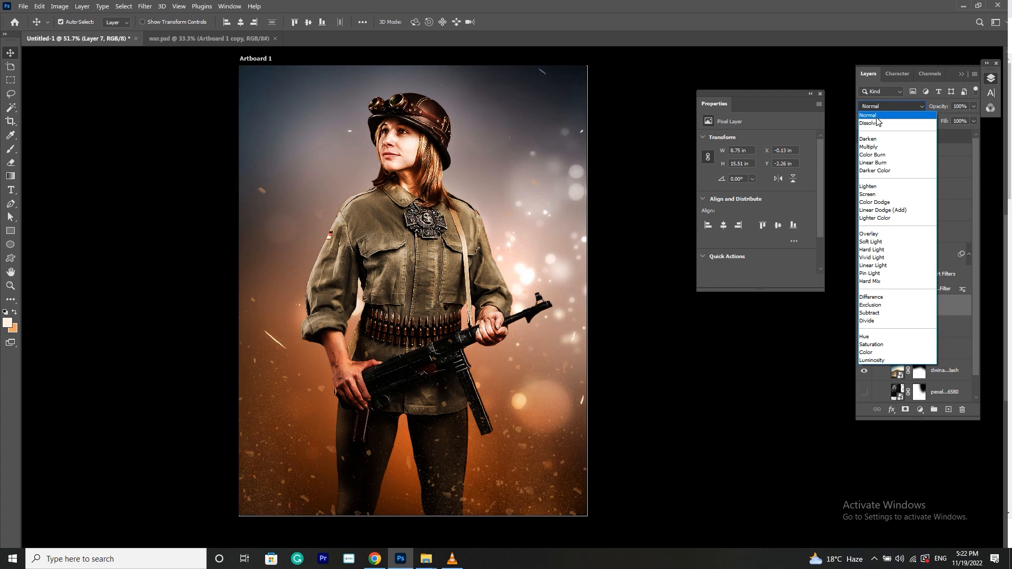
{"action": "left_click", "coordinate": [875, 115]}
{"action": "scroll", "coordinate": [877, 106], "scroll_direction": "down", "scroll_amount": 4}
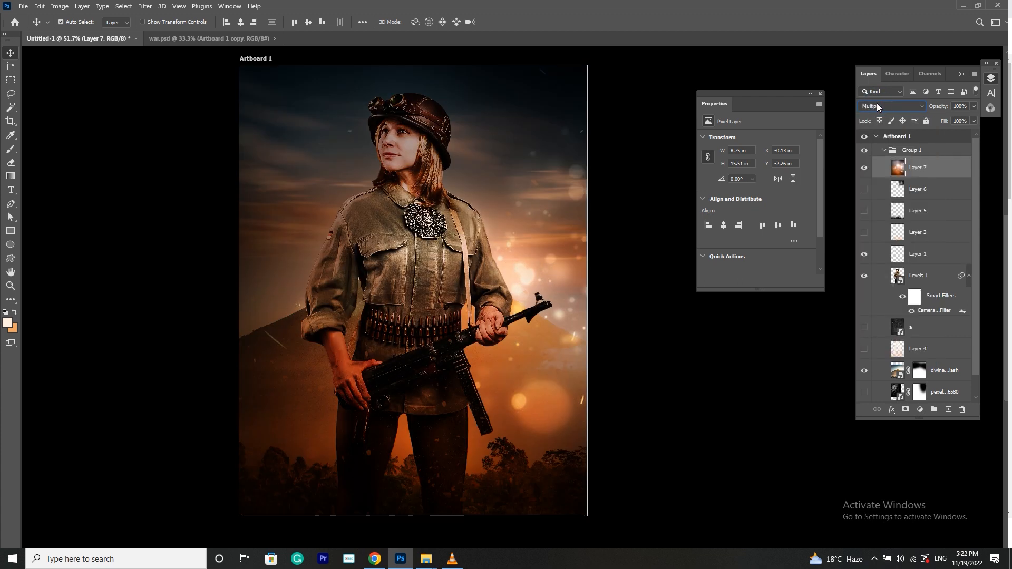
{"action": "scroll", "coordinate": [877, 105], "scroll_direction": "down", "scroll_amount": 7}
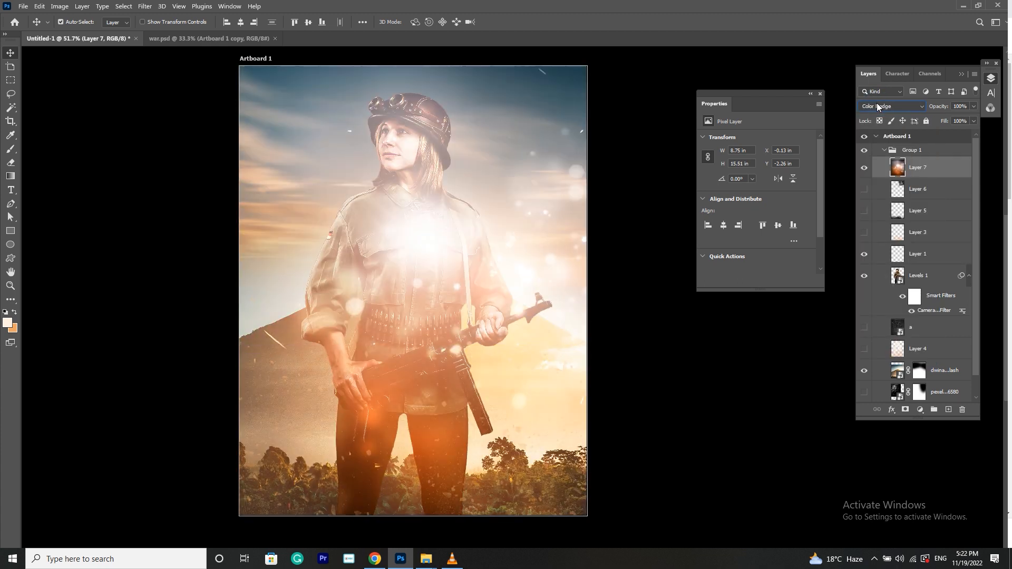
{"action": "scroll", "coordinate": [877, 105], "scroll_direction": "down", "scroll_amount": 2}
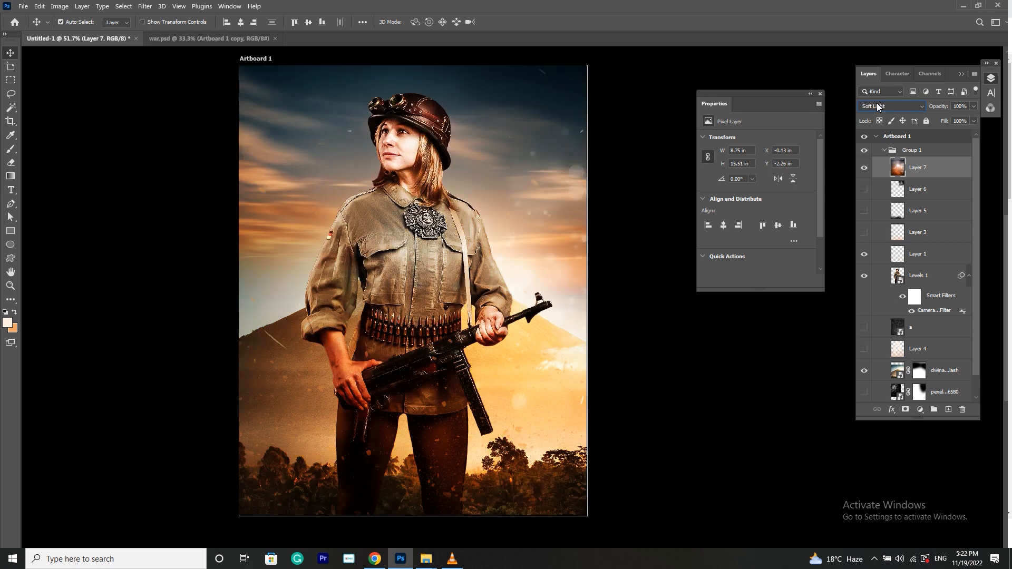
{"action": "left_click", "coordinate": [730, 423]}
Step: Compare the composite with and without the Soft Light sparks and bokeh layer
{"action": "left_click", "coordinate": [863, 168]}
{"action": "left_click", "coordinate": [863, 168]}
{"action": "left_click", "coordinate": [863, 168]}
{"action": "left_click", "coordinate": [863, 168]}
{"action": "left_click", "coordinate": [863, 168]}
{"action": "left_click", "coordinate": [863, 168]}
Step: Paste the dark Las Vegas lettering texture into the poster, move it over the woman's upper left, and blend it with Screen
{"action": "key", "text": "ctrl+v"}
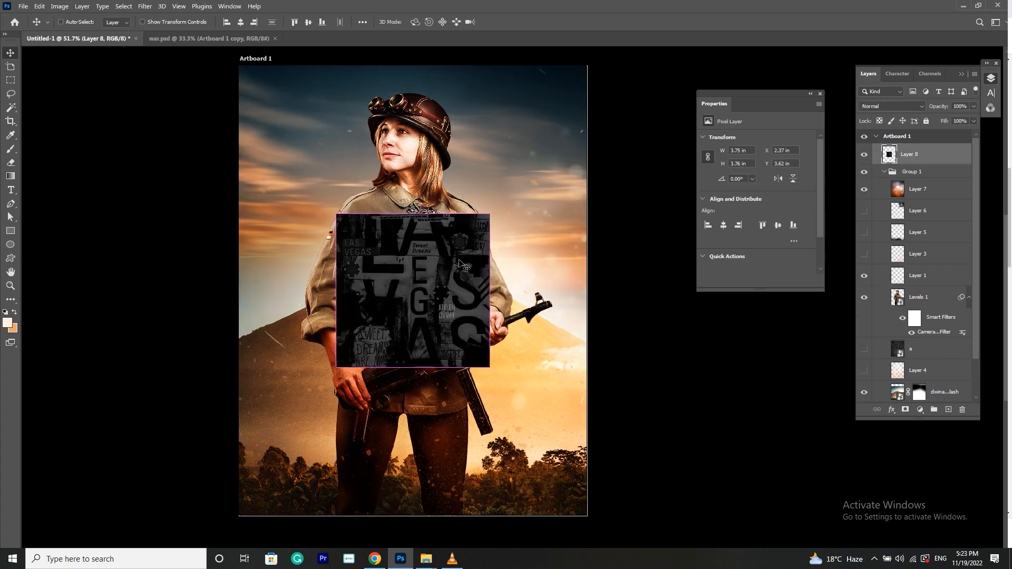
{"action": "left_click_drag", "start_coordinate": [464, 287], "coordinate": [366, 148]}
{"action": "left_click", "coordinate": [871, 105]}
{"action": "left_click", "coordinate": [871, 105]}
{"action": "scroll", "coordinate": [871, 104], "scroll_direction": "down", "scroll_amount": 7}
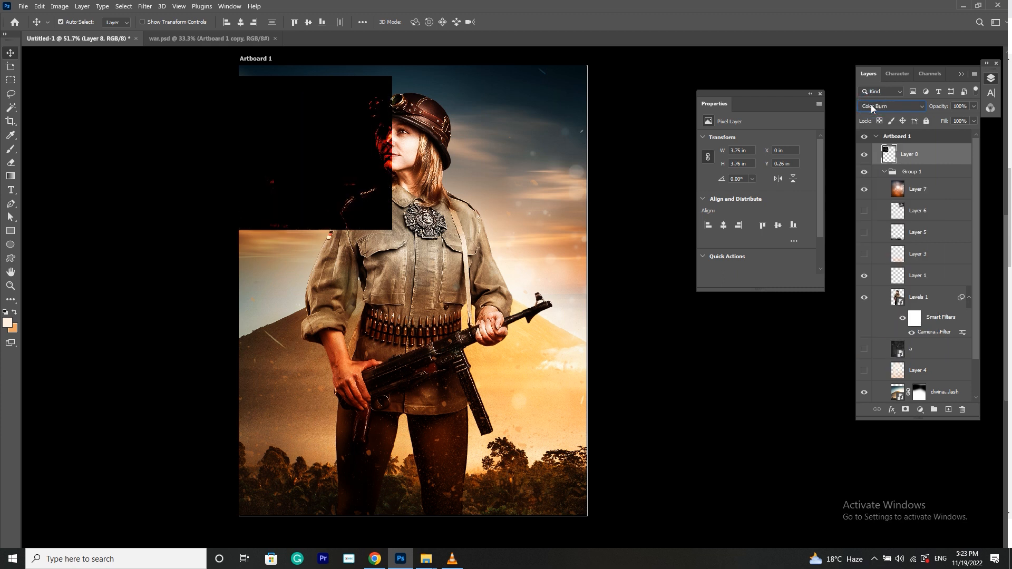
{"action": "scroll", "coordinate": [871, 105], "scroll_direction": "down", "scroll_amount": 1}
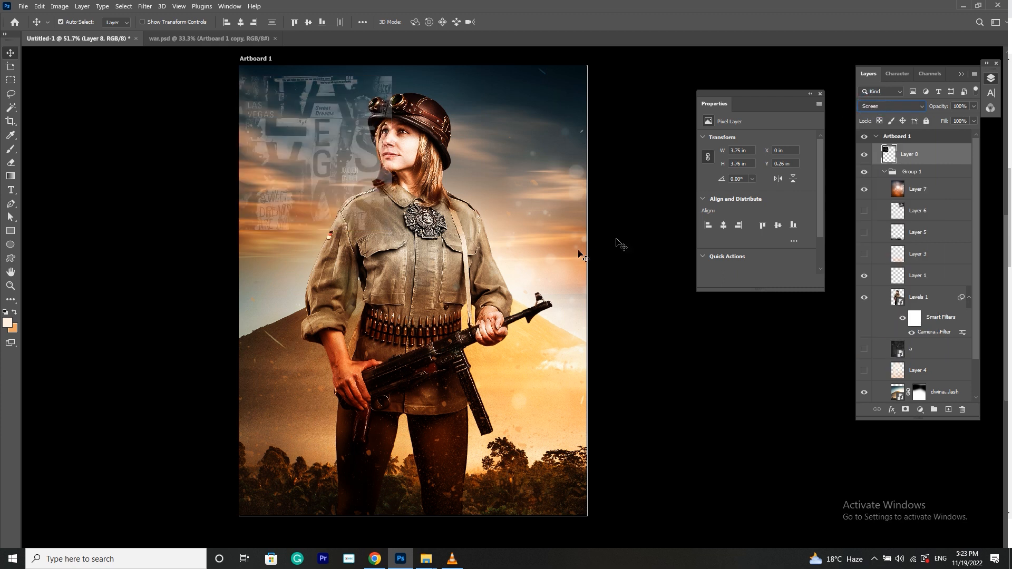
Step: Enlarge the lettering texture to about 9.54 in wide and move its layer directly behind the woman's Levels 1 layer
{"action": "key", "text": "ctrl+t"}
{"action": "left_click_drag", "start_coordinate": [392, 230], "coordinate": [642, 451]}
{"action": "key", "text": "Return"}
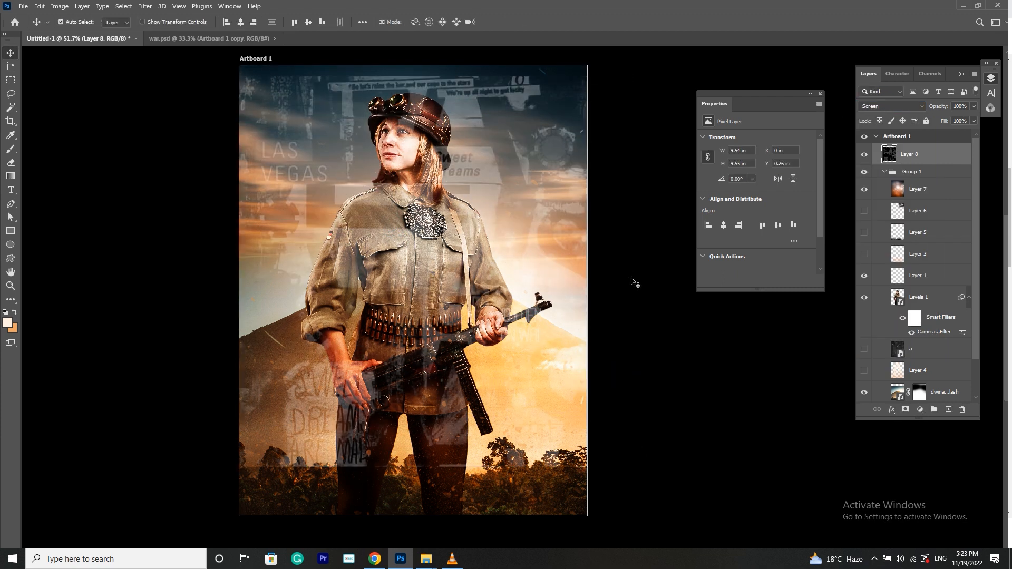
{"action": "key", "text": "ctrl+bracketleft"}
{"action": "key", "text": "ctrl+bracketleft"}
{"action": "key", "text": "ctrl+bracketleft"}
{"action": "key", "text": "ctrl+bracketleft"}
{"action": "key", "text": "ctrl+bracketleft"}
{"action": "key", "text": "ctrl+bracketleft"}
{"action": "key", "text": "ctrl+bracketleft"}
Step: Shift the lettering texture up and left and enlarge it to about 10.42 by 10.43 in across the background
{"action": "key", "text": "ctrl+t"}
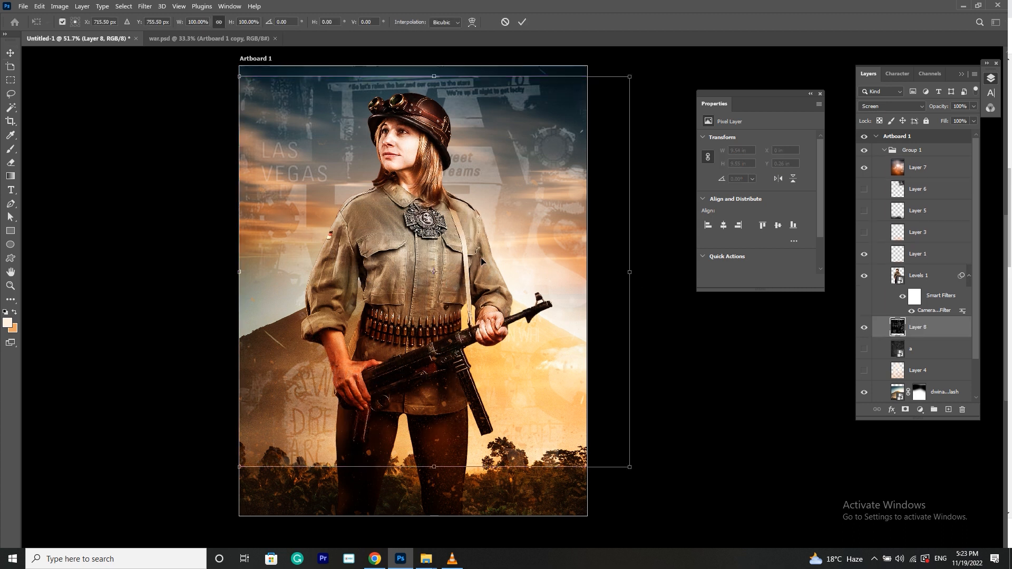
{"action": "left_click_drag", "start_coordinate": [480, 258], "coordinate": [473, 240]}
{"action": "key", "text": "Return"}
{"action": "key", "text": "ctrl+t"}
{"action": "left_click_drag", "start_coordinate": [424, 452], "coordinate": [426, 488]}
{"action": "key", "text": "Return"}
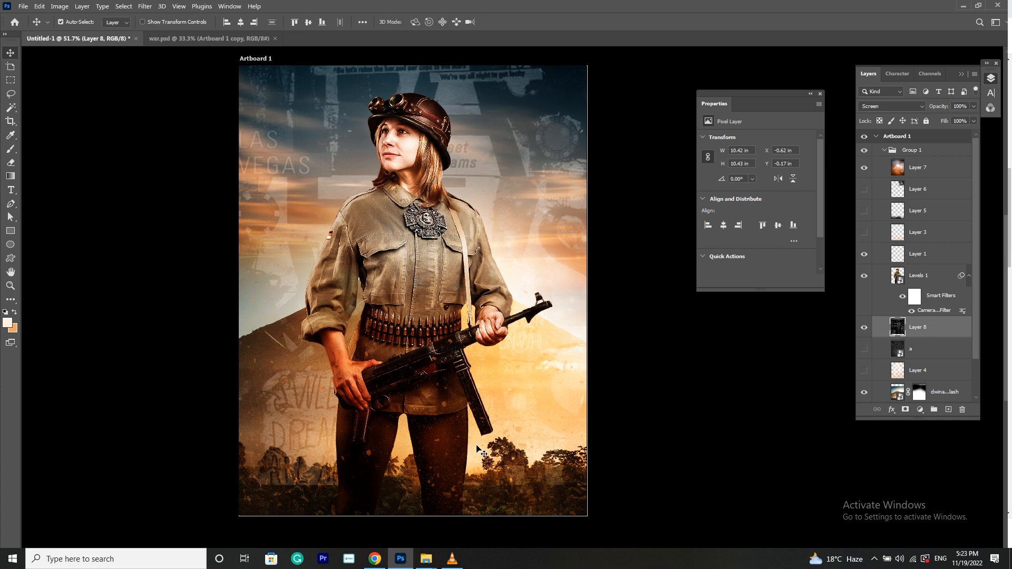
Step: Paste the broken glass image at the top of Group 1 and scale it to about 232.94% to span the artboard's height
{"action": "key", "text": "ctrl+v"}
{"action": "key", "text": "ctrl+t"}
{"action": "left_click_drag", "start_coordinate": [463, 433], "coordinate": [608, 494]}
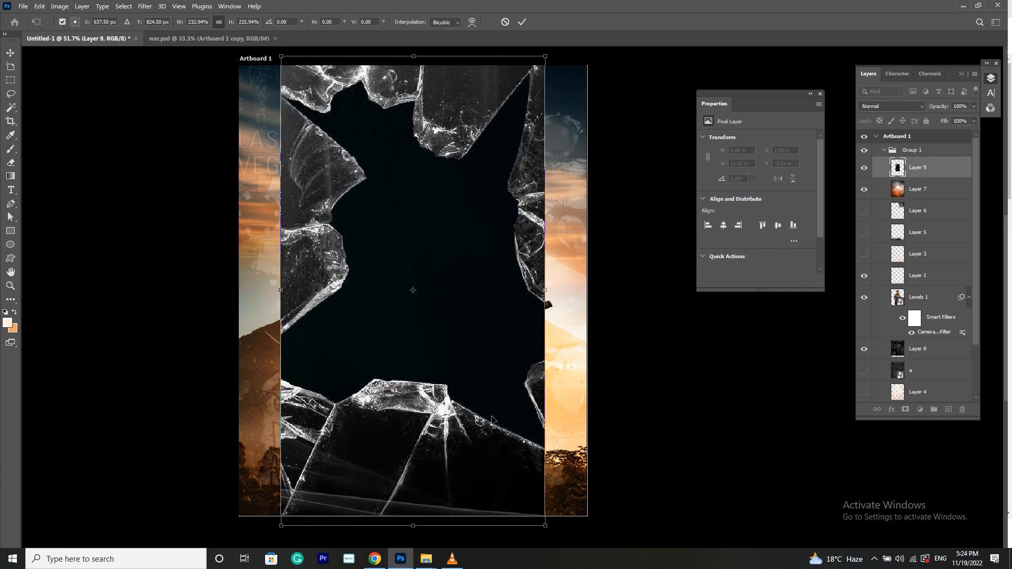
{"action": "key", "text": "Return"}
Step: Blend the broken glass layer with Lighten and align it with the artboard's left edge
{"action": "double_click", "coordinate": [875, 107]}
{"action": "key", "text": "Down"}
{"action": "key", "text": "Down"}
{"action": "key", "text": "Down"}
{"action": "key", "text": "Down"}
{"action": "key", "text": "Down"}
{"action": "key", "text": "Down"}
{"action": "key", "text": "Down"}
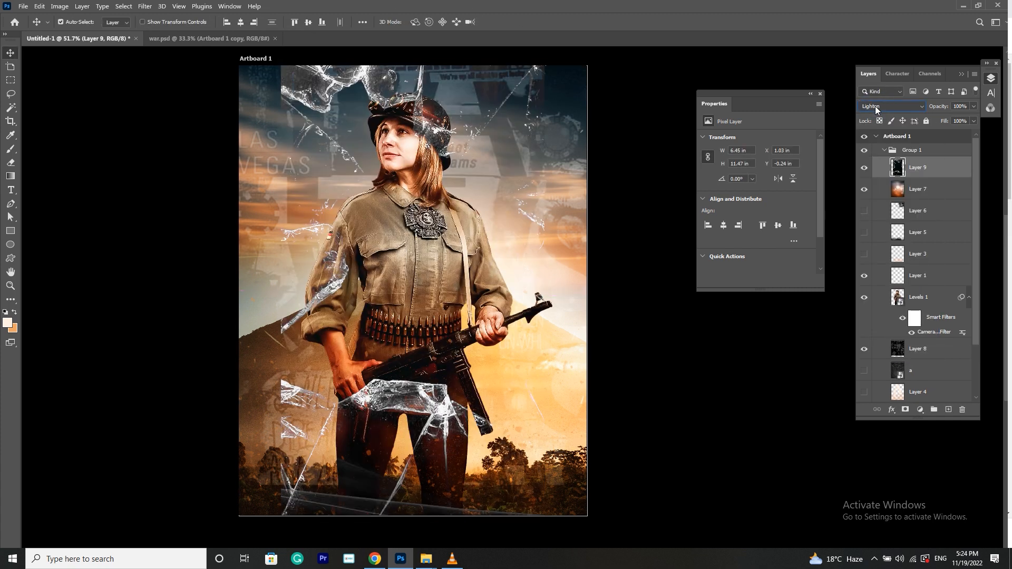
{"action": "left_click_drag", "start_coordinate": [374, 419], "coordinate": [337, 419]}
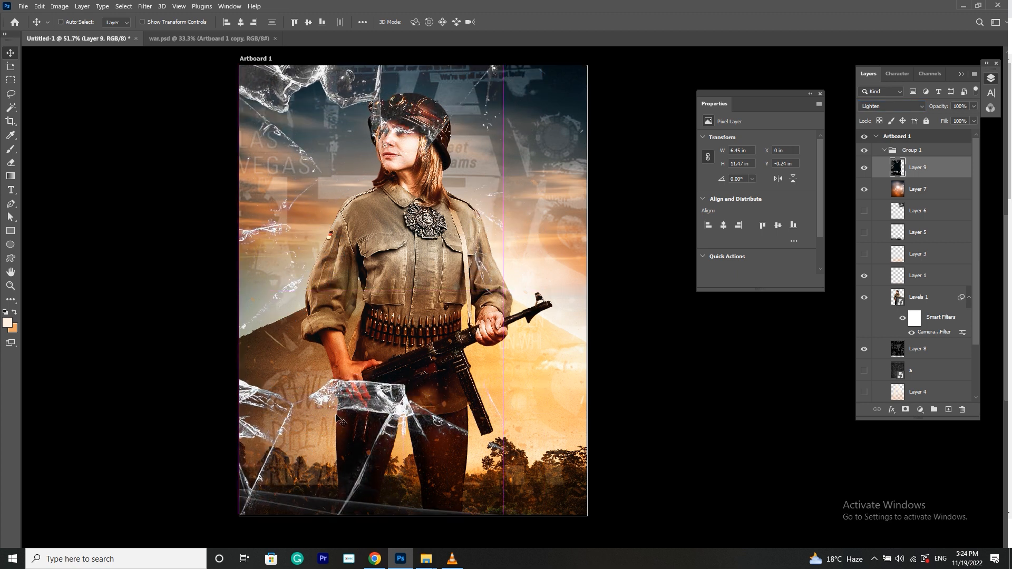
Step: Duplicate the broken glass layer, flip the copy horizontally, and move it toward the artboard's right edge
{"action": "key", "text": "ctrl+j"}
{"action": "key", "text": "ctrl+t"}
{"action": "right_click", "coordinate": [337, 416]}
{"action": "left_click", "coordinate": [369, 402]}
{"action": "mouse_move", "coordinate": [483, 245]}
{"action": "left_mouse_down"}
{"action": "mouse_move", "coordinate": [604, 237]}
{"action": "mouse_move", "coordinate": [691, 255]}
{"action": "mouse_move", "coordinate": [577, 256]}
{"action": "left_mouse_up"}
{"action": "key", "text": "Return"}
Step: Erase the glass shards that cover the woman's face, helmet and the middle of the poster
{"action": "key", "text": "e"}
{"action": "left_click_drag", "start_coordinate": [380, 135], "coordinate": [441, 136]}
{"action": "left_click_drag", "start_coordinate": [384, 455], "coordinate": [420, 510]}
{"action": "mouse_move", "coordinate": [435, 113]}
{"action": "left_mouse_down"}
{"action": "mouse_move", "coordinate": [386, 121]}
{"action": "mouse_move", "coordinate": [407, 142]}
{"action": "mouse_move", "coordinate": [424, 116]}
{"action": "mouse_move", "coordinate": [386, 131]}
{"action": "mouse_move", "coordinate": [395, 111]}
{"action": "mouse_move", "coordinate": [429, 150]}
{"action": "mouse_move", "coordinate": [436, 189]}
{"action": "left_mouse_up"}
{"action": "left_click", "coordinate": [938, 190]}
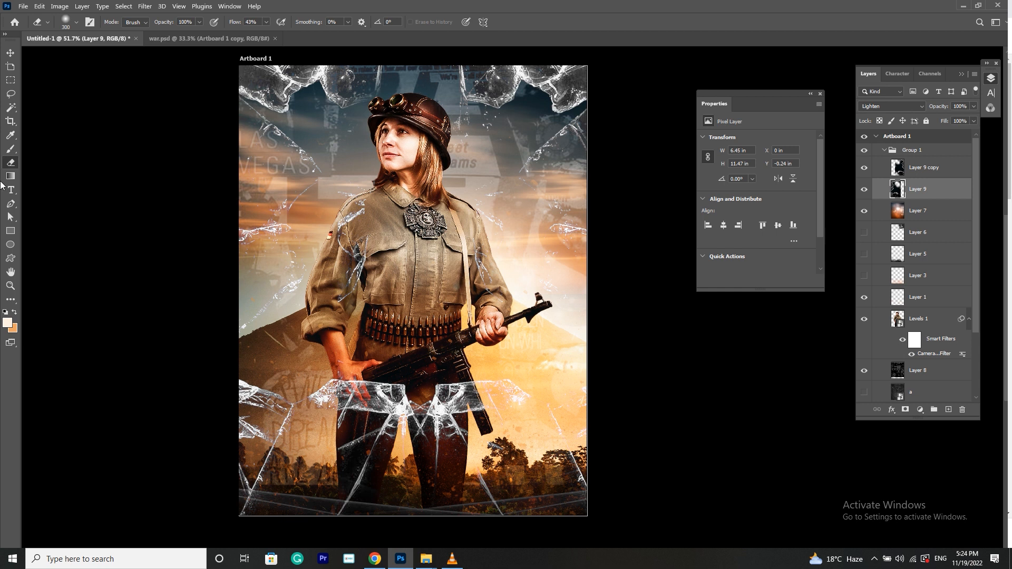
Step: Shift the mirrored glass copy slightly right and erase its lower shards over the legs and trees
{"action": "key", "text": "v"}
{"action": "mouse_move", "coordinate": [386, 416]}
{"action": "left_mouse_down"}
{"action": "mouse_move", "coordinate": [405, 439]}
{"action": "mouse_move", "coordinate": [411, 421]}
{"action": "left_mouse_up"}
{"action": "key", "text": "e"}
{"action": "mouse_move", "coordinate": [381, 381]}
{"action": "left_mouse_down"}
{"action": "mouse_move", "coordinate": [428, 380]}
{"action": "mouse_move", "coordinate": [395, 467]}
{"action": "mouse_move", "coordinate": [444, 400]}
{"action": "mouse_move", "coordinate": [434, 492]}
{"action": "mouse_move", "coordinate": [486, 397]}
{"action": "mouse_move", "coordinate": [519, 479]}
{"action": "mouse_move", "coordinate": [505, 446]}
{"action": "mouse_move", "coordinate": [576, 429]}
{"action": "left_mouse_up"}
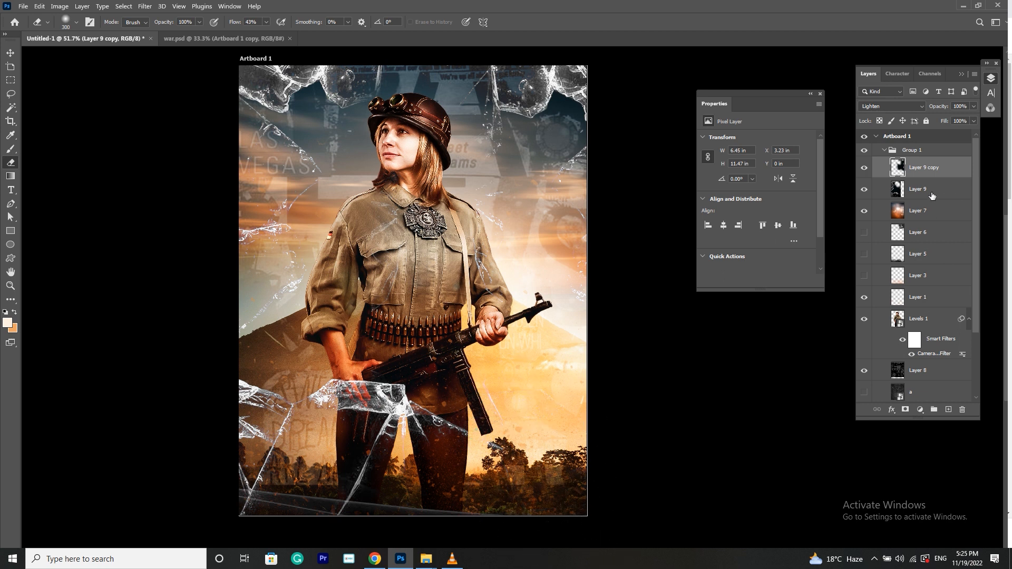
Step: Erase the remaining stray glass fragments around the woman and lower left on Layer 9 and its copy
{"action": "key", "text": "alt+bracketleft"}
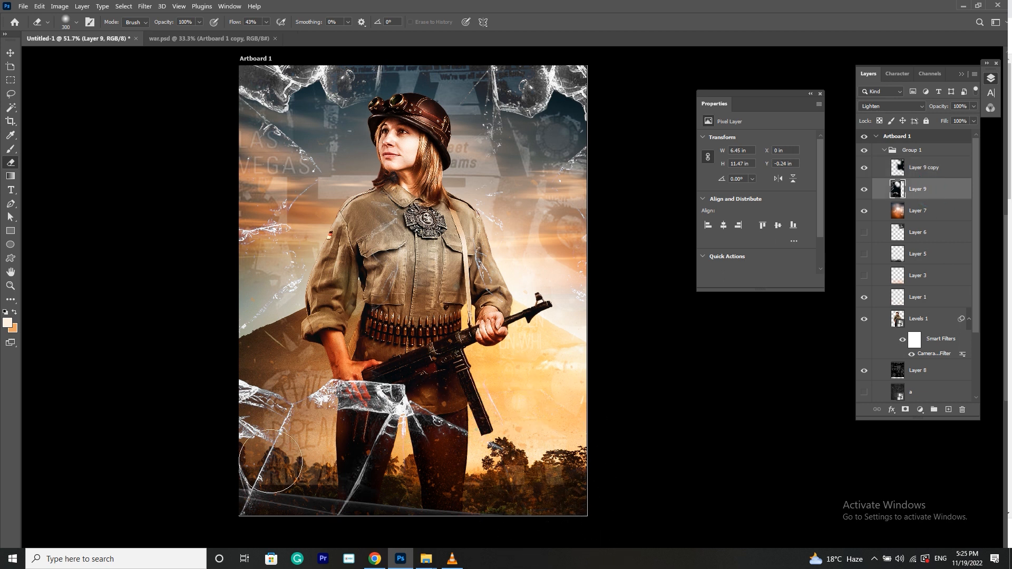
{"action": "left_click", "coordinate": [896, 167]}
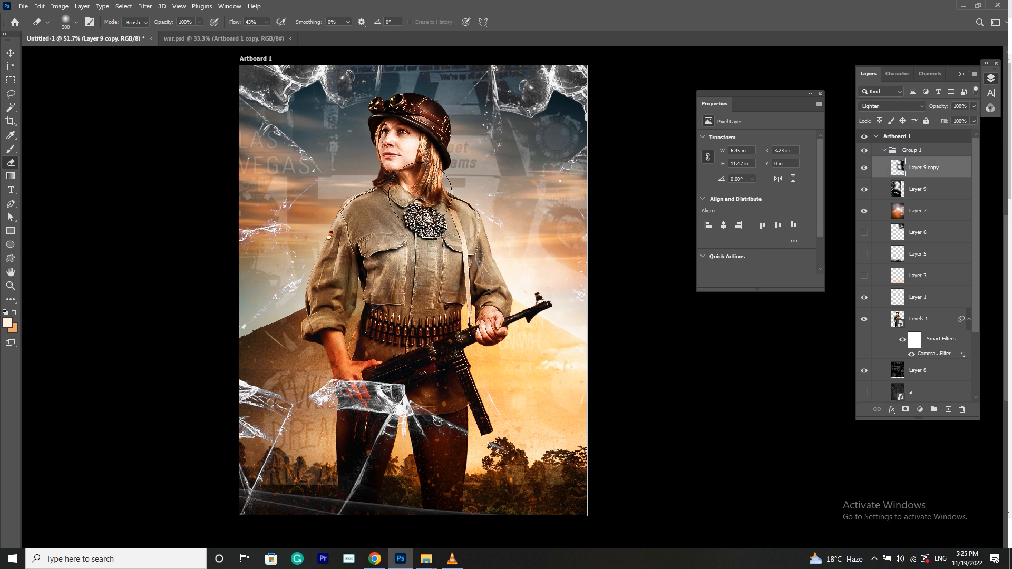
{"action": "left_click", "coordinate": [899, 188]}
{"action": "left_click_drag", "start_coordinate": [459, 249], "coordinate": [501, 204]}
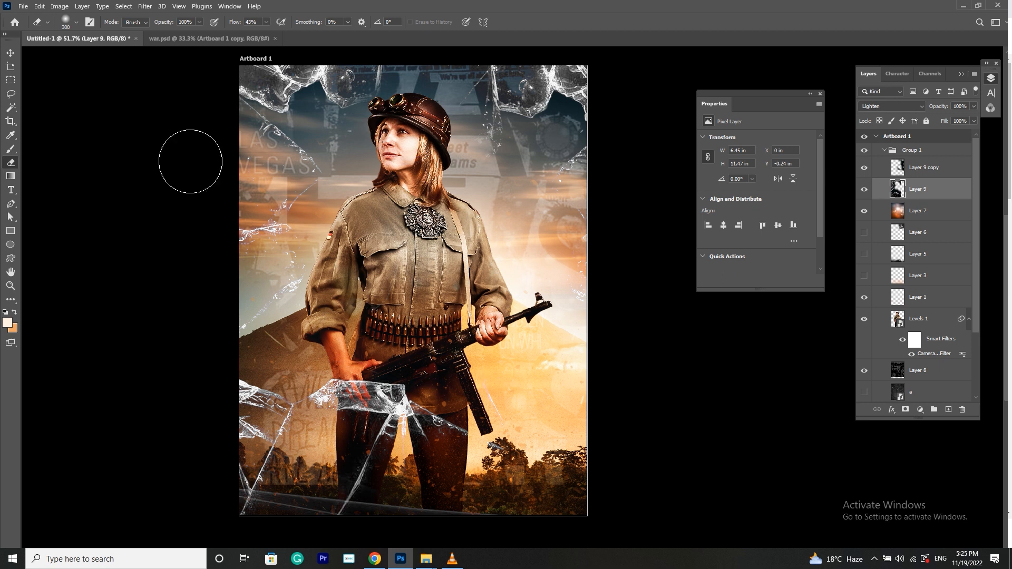
Step: Bring in the linked GALLIPOLI title and credits block and position them near the artboard's bottom edge, centered horizontally
{"action": "left_click", "coordinate": [10, 53]}
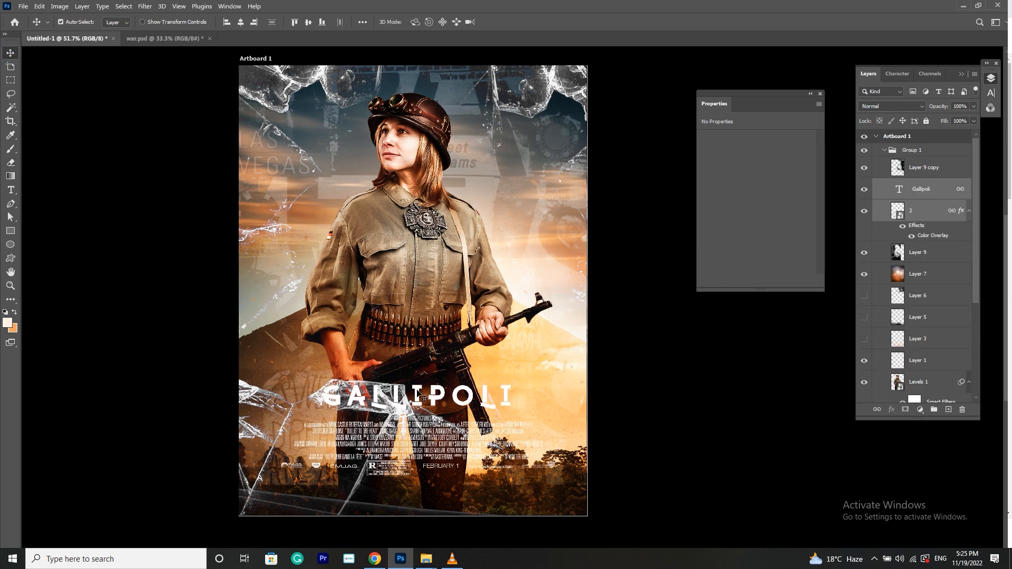
{"action": "left_click_drag", "start_coordinate": [424, 397], "coordinate": [414, 425]}
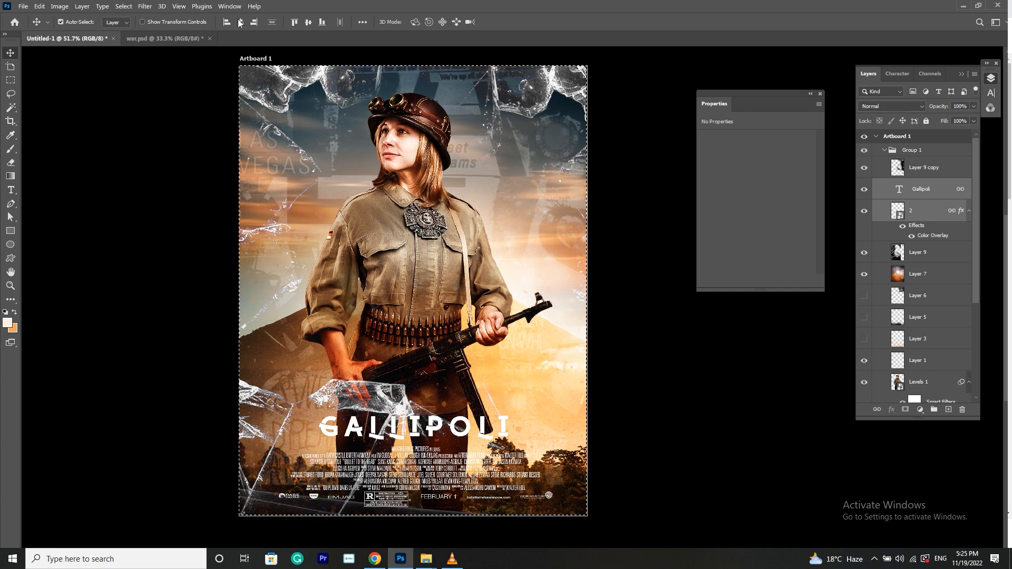
{"action": "left_click", "coordinate": [668, 407]}
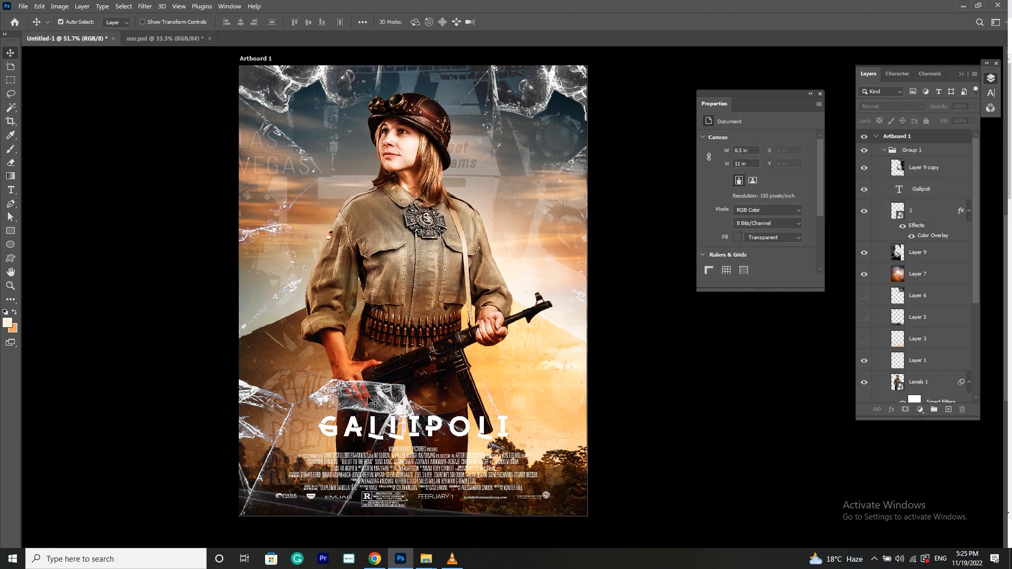
Step: Compare the poster with and without the left broken glass on Layer 9, leaving that layer hidden
{"action": "left_click", "coordinate": [920, 252]}
{"action": "left_click", "coordinate": [864, 254]}
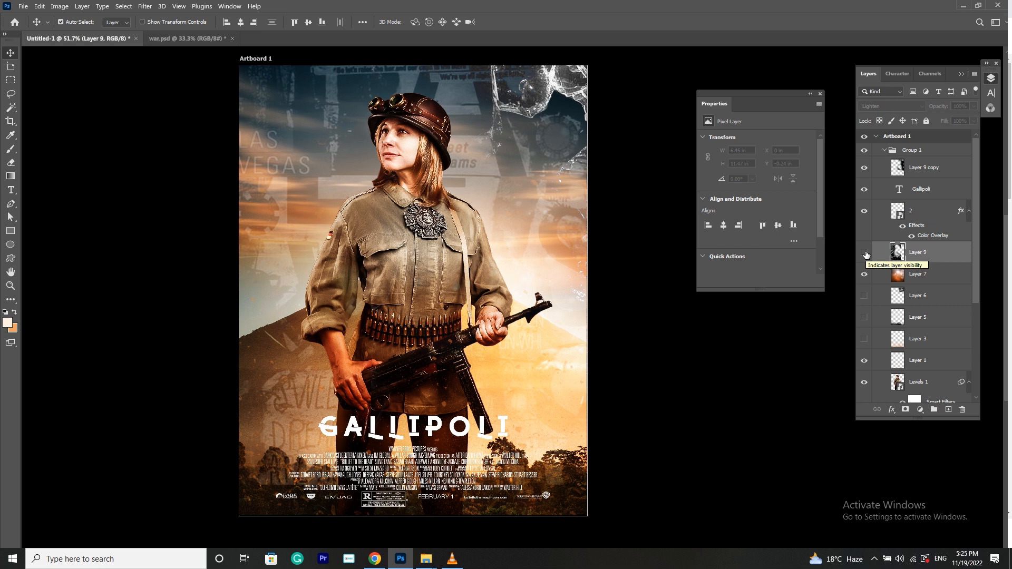
{"action": "left_click", "coordinate": [864, 253]}
{"action": "left_click", "coordinate": [864, 253]}
{"action": "left_click", "coordinate": [865, 253]}
{"action": "left_click", "coordinate": [865, 253]}
{"action": "left_click", "coordinate": [754, 382]}
Step: Add a Drop Shadow to the title with Opacity 57%, Angle 121°, Distance 24 px, Spread 16% and Size 199 px
{"action": "left_click", "coordinate": [437, 430]}
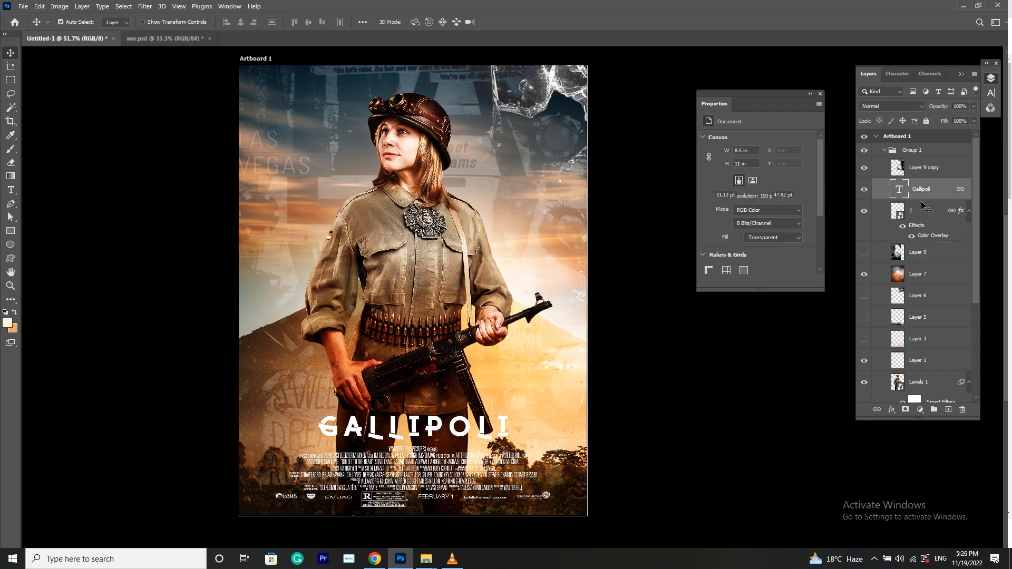
{"action": "left_click", "coordinate": [646, 342]}
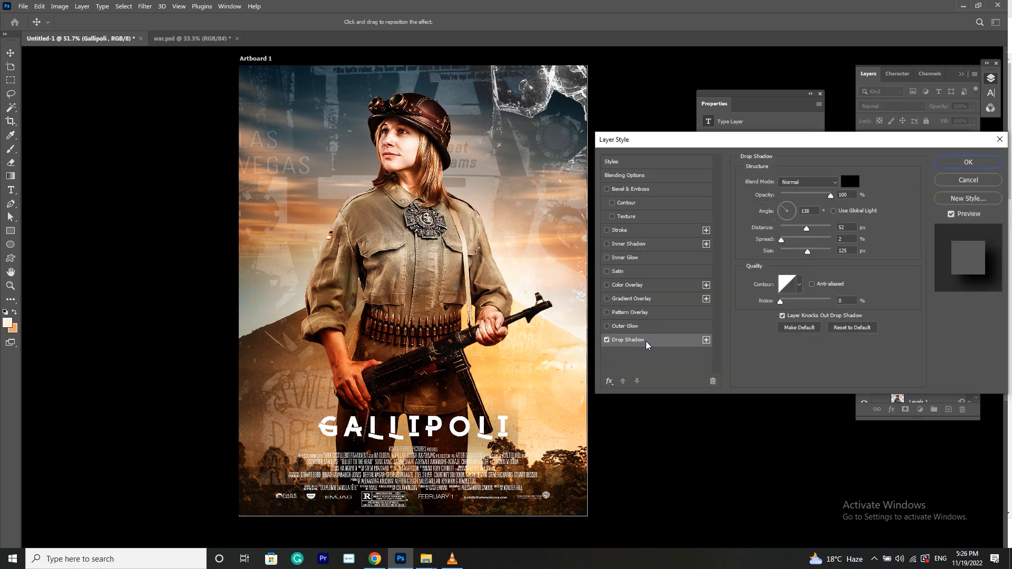
{"action": "left_click_drag", "start_coordinate": [442, 425], "coordinate": [440, 429]}
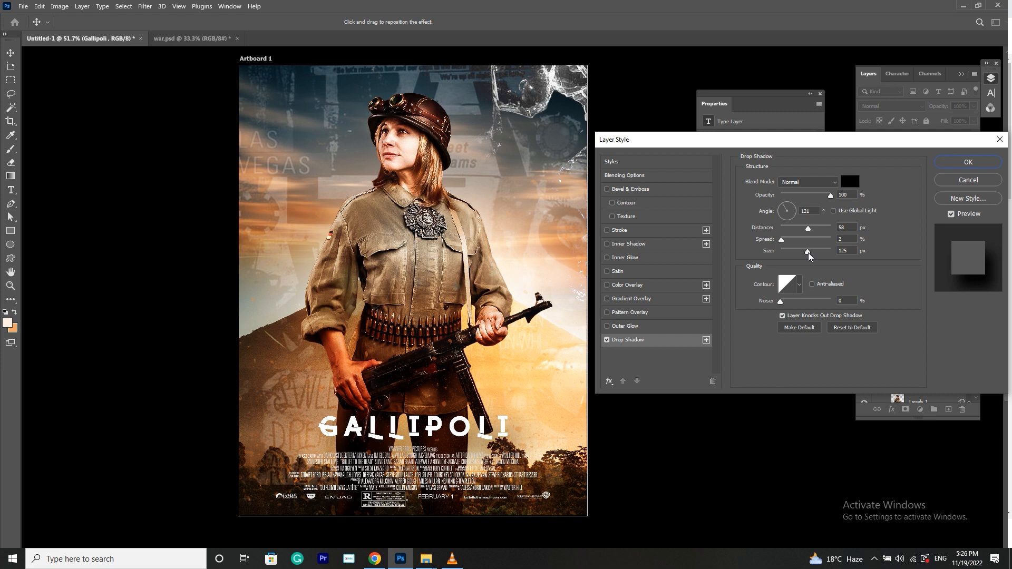
{"action": "mouse_move", "coordinate": [812, 253]}
{"action": "left_mouse_down"}
{"action": "mouse_move", "coordinate": [802, 256]}
{"action": "mouse_move", "coordinate": [796, 233]}
{"action": "mouse_move", "coordinate": [811, 254]}
{"action": "left_mouse_up"}
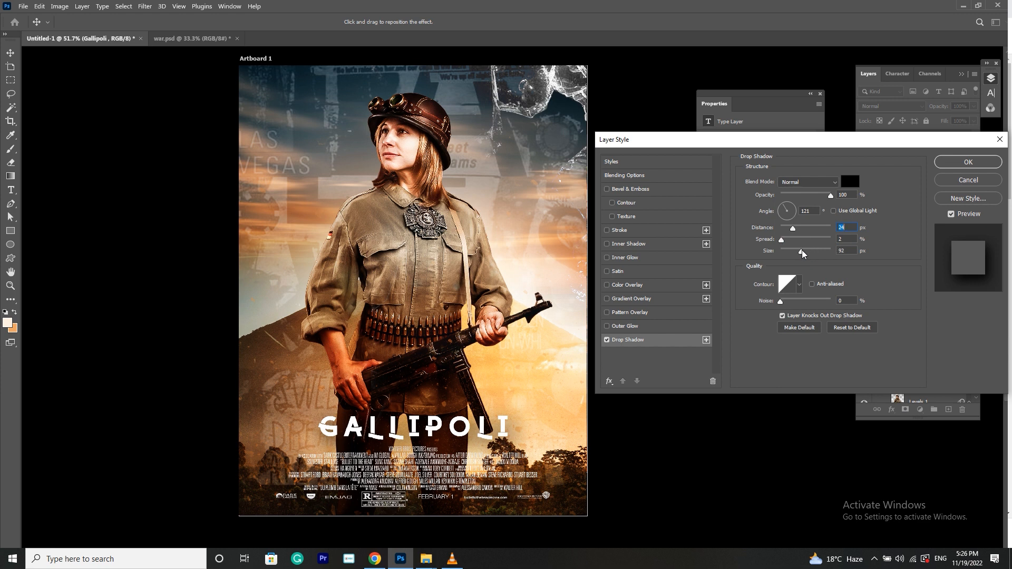
{"action": "left_click_drag", "start_coordinate": [782, 241], "coordinate": [824, 255]}
{"action": "left_click_drag", "start_coordinate": [831, 196], "coordinate": [809, 196]}
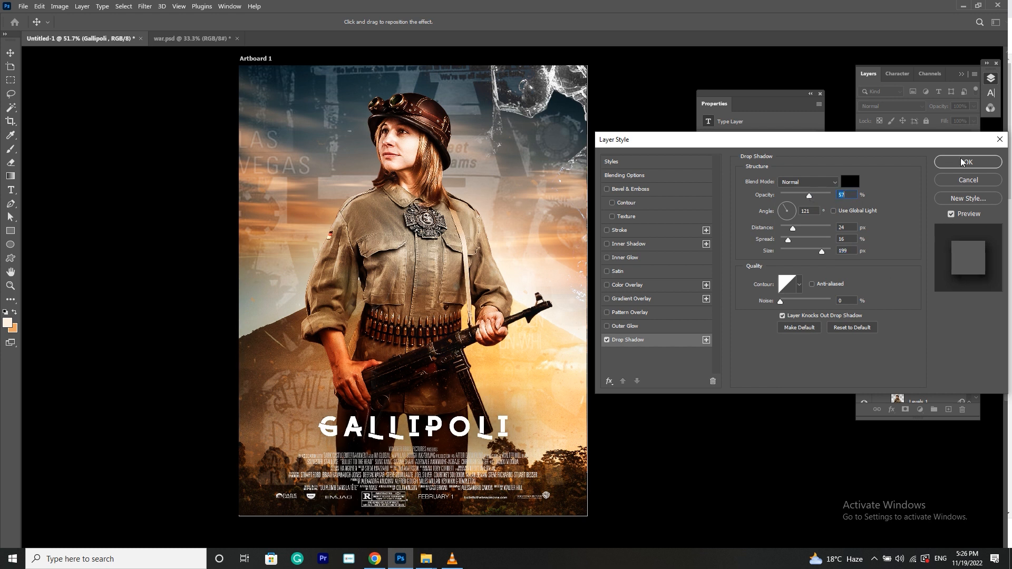
{"action": "key", "text": "Return"}
Step: Nudge the linked title and credits block slightly upward and inspect the lettering up close
{"action": "mouse_move", "coordinate": [422, 425]}
{"action": "left_mouse_down"}
{"action": "mouse_move", "coordinate": [422, 299]}
{"action": "mouse_move", "coordinate": [423, 423]}
{"action": "left_mouse_up"}
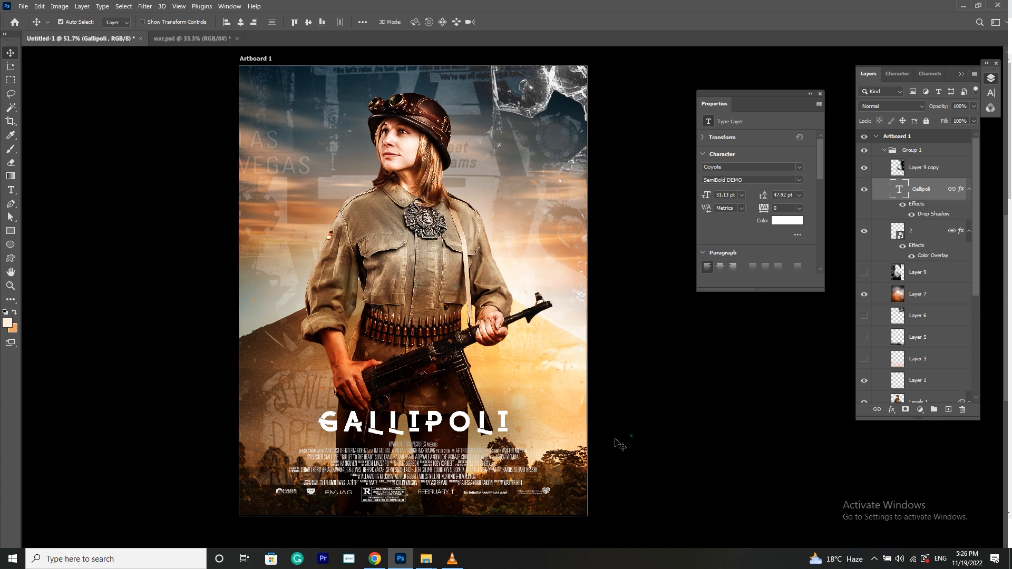
{"action": "left_click", "coordinate": [614, 440]}
{"action": "scroll", "coordinate": [380, 441], "scroll_direction": "up", "scroll_amount": 3}
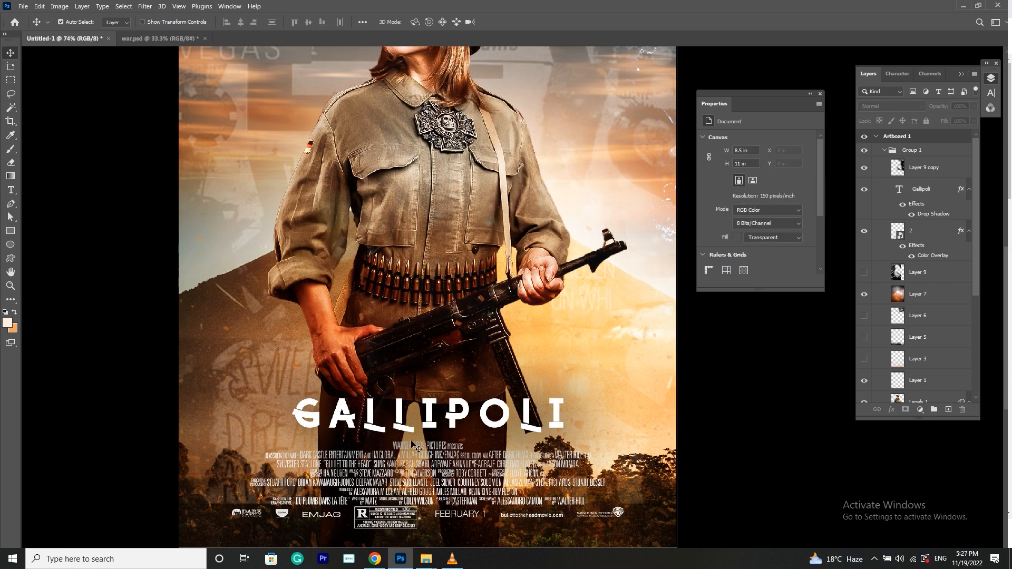
{"action": "left_click", "coordinate": [437, 417]}
{"action": "scroll", "coordinate": [436, 416], "scroll_direction": "down", "scroll_amount": 1}
{"action": "left_click_drag", "start_coordinate": [431, 417], "coordinate": [404, 421]}
{"action": "left_click", "coordinate": [723, 412]}
Step: Replace the GALLIPOLI title text with WARZONE
{"action": "key", "text": "t"}
{"action": "double_click", "coordinate": [410, 414]}
{"action": "key", "text": "Left"}
{"action": "key", "text": "Right"}
{"action": "key", "text": "ctrl+a"}
{"action": "type", "text": "WARZONE"}
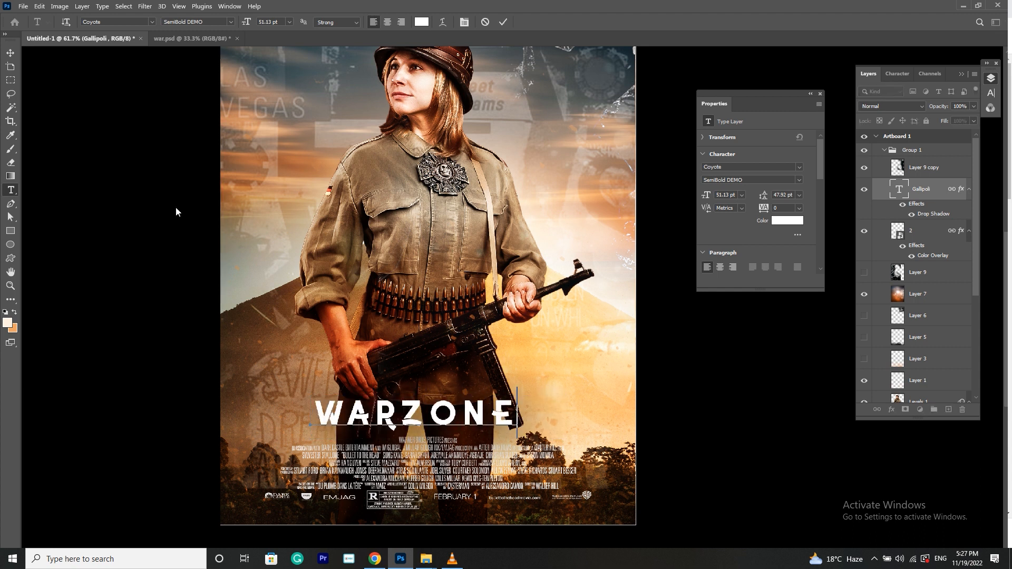
{"action": "key", "text": "ctrl+Return"}
Step: Unlink the WARZONE title from the credits block and center it horizontally on the artboard
{"action": "key", "text": "v"}
{"action": "left_click", "coordinate": [874, 411]}
{"action": "left_click", "coordinate": [241, 23]}
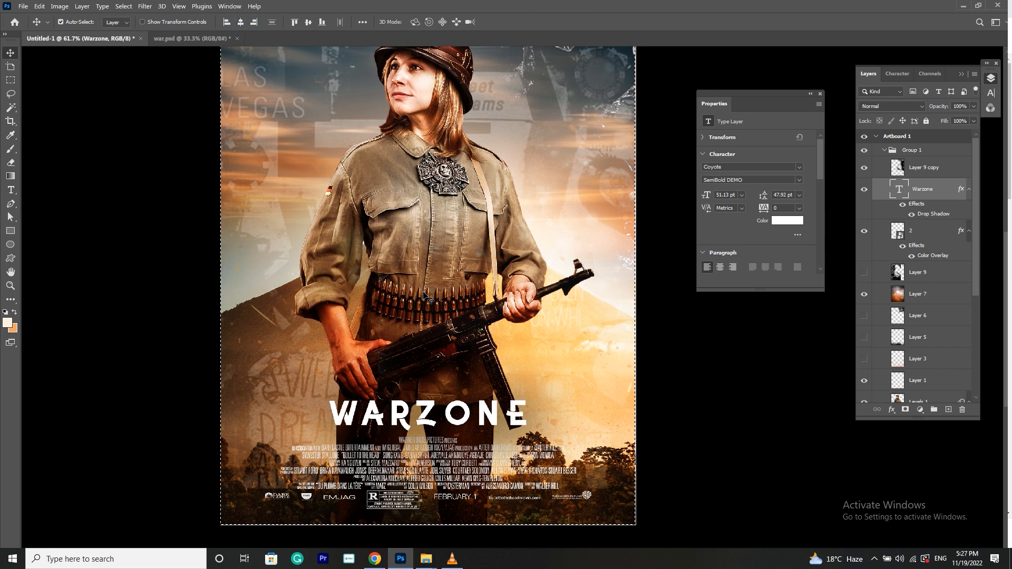
{"action": "left_click", "coordinate": [723, 424], "text": "ctrl"}
{"action": "left_click", "coordinate": [120, 407], "text": "ctrl"}
Step: Collapse and duplicate Group 1, and convert the duplicate to a Smart Object
{"action": "left_click_drag", "start_coordinate": [437, 456], "coordinate": [436, 464]}
{"action": "scroll", "coordinate": [434, 353], "scroll_direction": "down", "scroll_amount": 2}
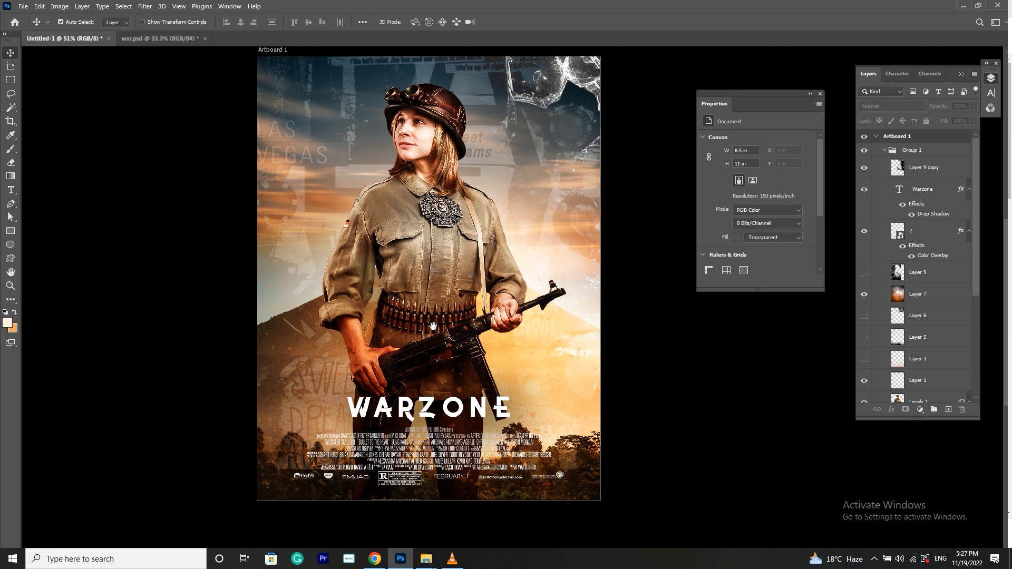
{"action": "left_click_drag", "start_coordinate": [434, 352], "coordinate": [434, 366]}
{"action": "left_click", "coordinate": [664, 363]}
{"action": "left_click", "coordinate": [884, 151]}
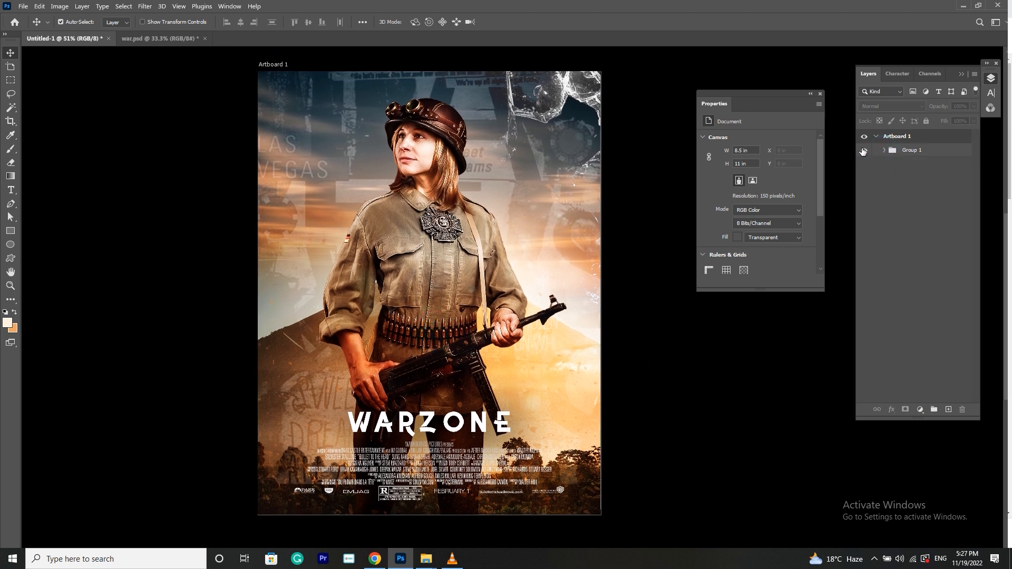
{"action": "left_click", "coordinate": [912, 151]}
{"action": "key", "text": "ctrl+j"}
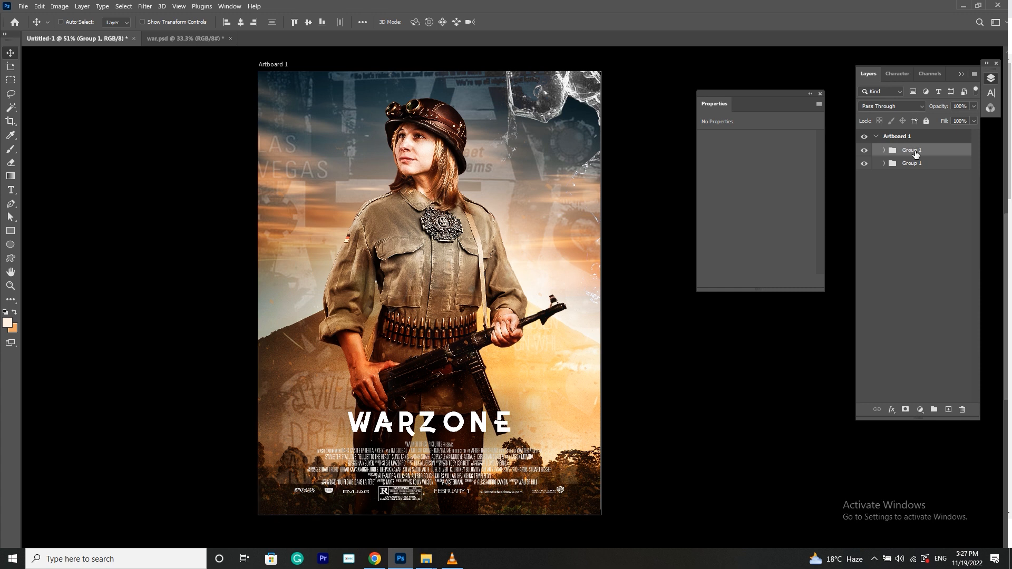
{"action": "right_click", "coordinate": [914, 150]}
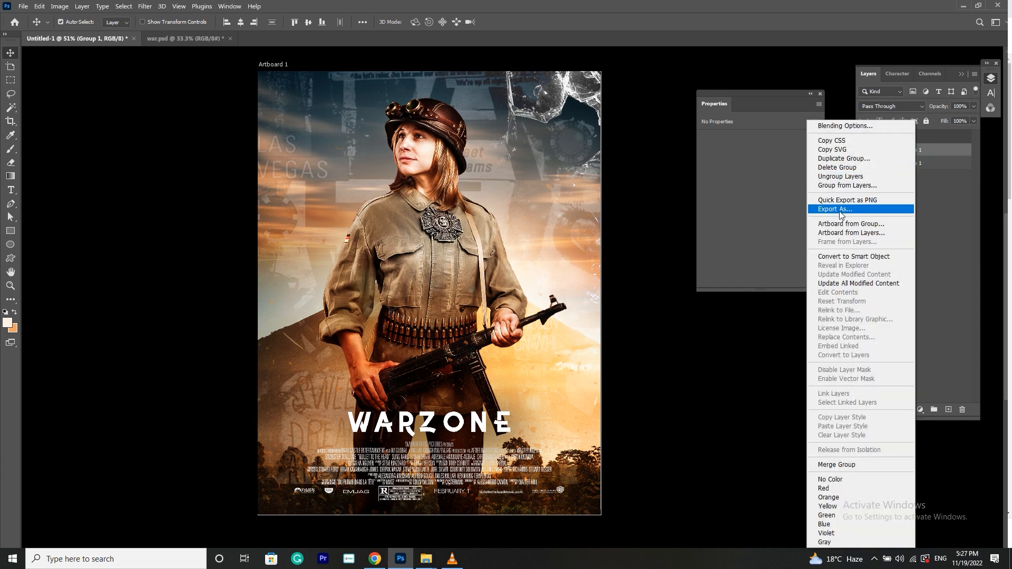
{"action": "left_click", "coordinate": [842, 257]}
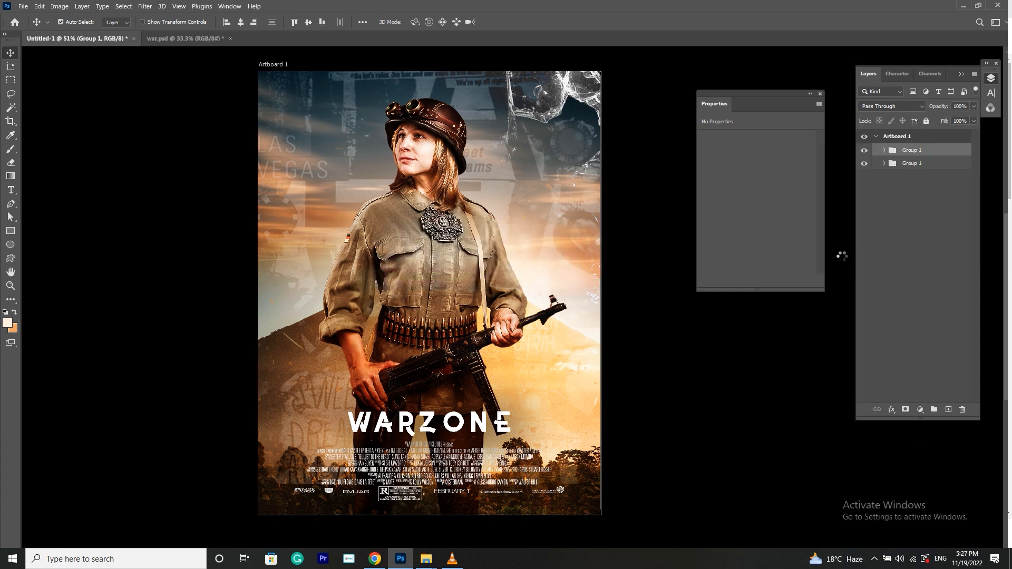
Step: Apply a Camera Raw filter to the Group 1 smart object with Texture -37 and Clarity +62
{"action": "left_click", "coordinate": [820, 94]}
{"action": "left_click", "coordinate": [145, 6]}
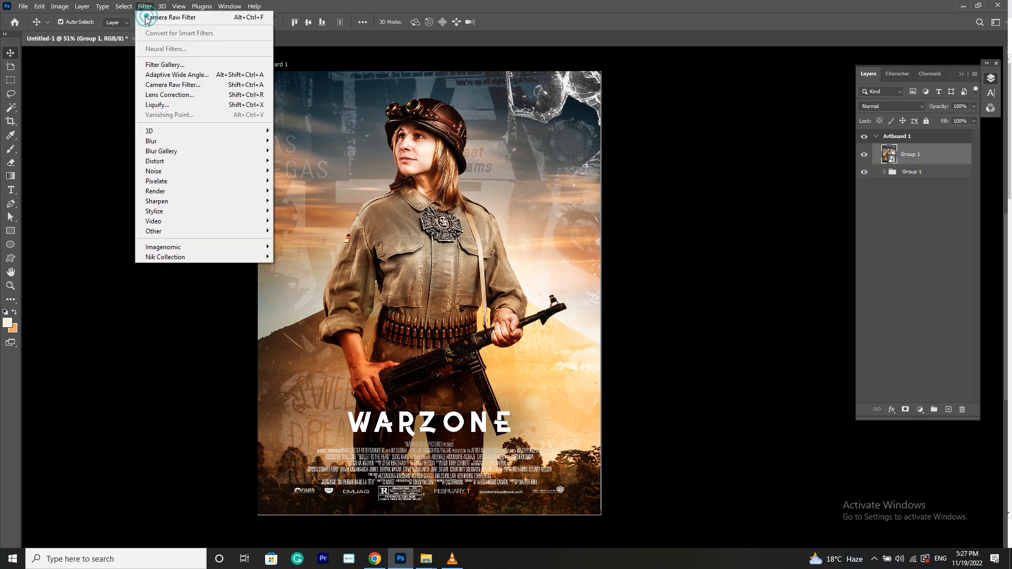
{"action": "left_click", "coordinate": [159, 81]}
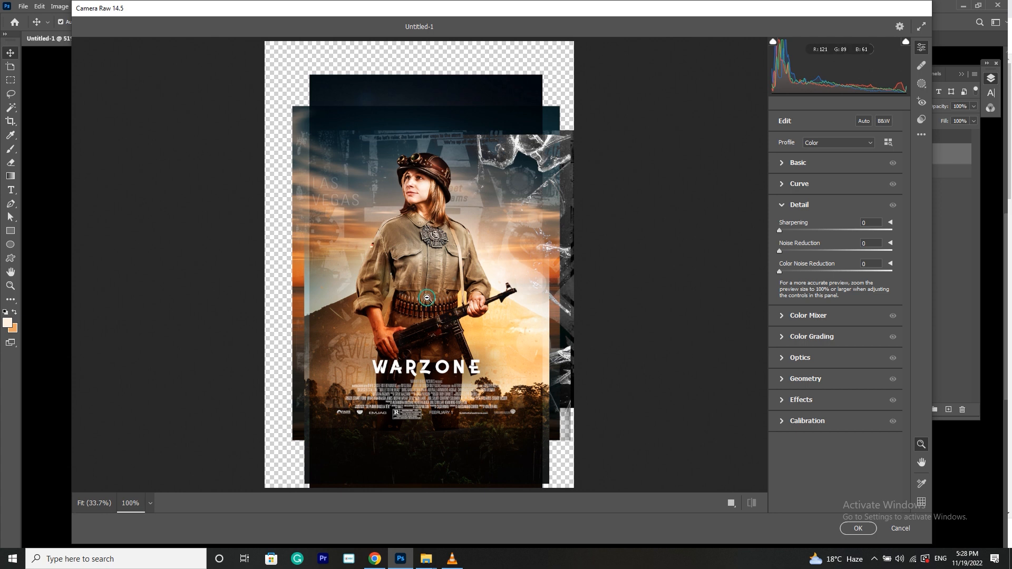
{"action": "left_click", "coordinate": [420, 316]}
{"action": "scroll", "coordinate": [687, 338], "scroll_direction": "up", "scroll_amount": 4}
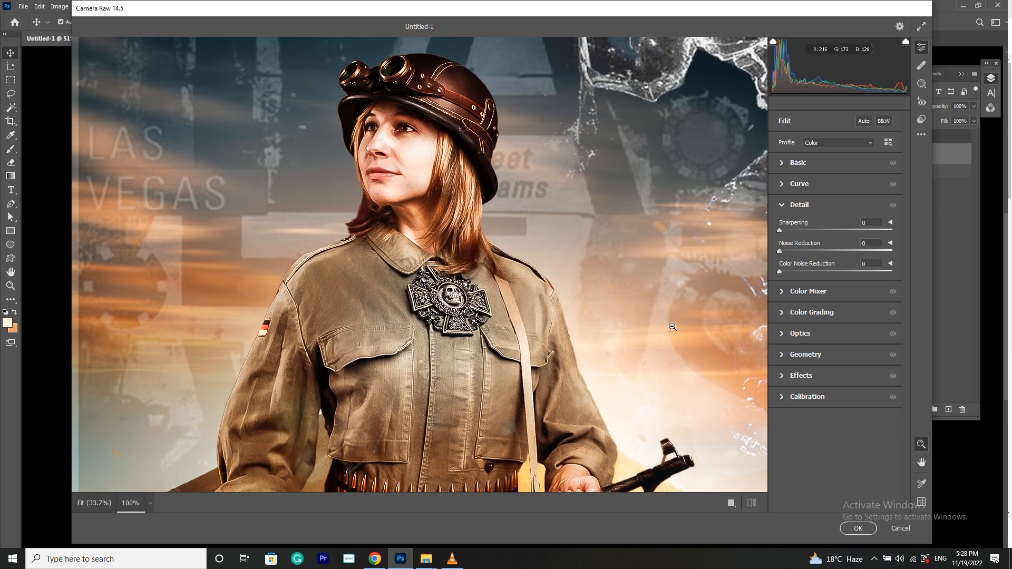
{"action": "left_click", "coordinate": [783, 163]}
{"action": "left_click_drag", "start_coordinate": [837, 367], "coordinate": [871, 367]}
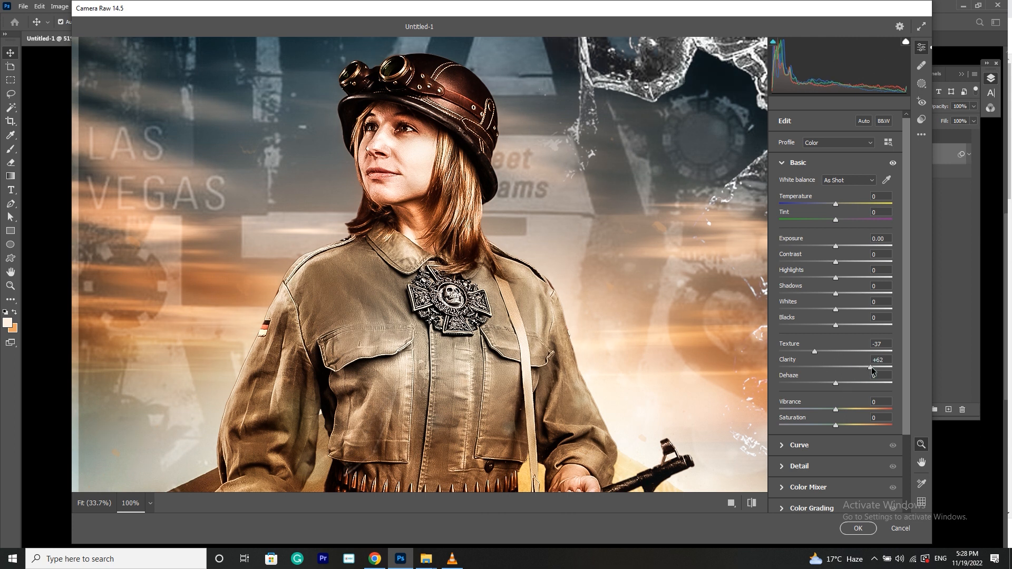
{"action": "left_click", "coordinate": [858, 529]}
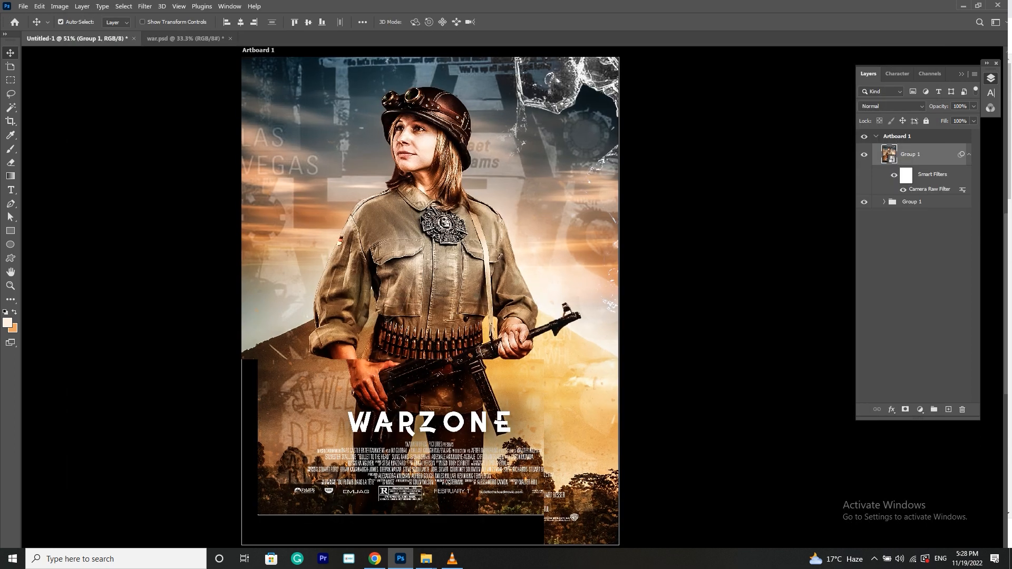
Step: Toggle the smart filters on the Group 1 smart object to compare the poster before and after the Camera Raw adjustment
{"action": "scroll", "coordinate": [421, 211], "scroll_direction": "up", "scroll_amount": 3}
{"action": "left_click", "coordinate": [894, 177]}
{"action": "left_click", "coordinate": [894, 177]}
{"action": "left_click", "coordinate": [893, 176]}
{"action": "left_click", "coordinate": [893, 177]}
{"action": "left_click", "coordinate": [893, 177]}
{"action": "left_click", "coordinate": [893, 177]}
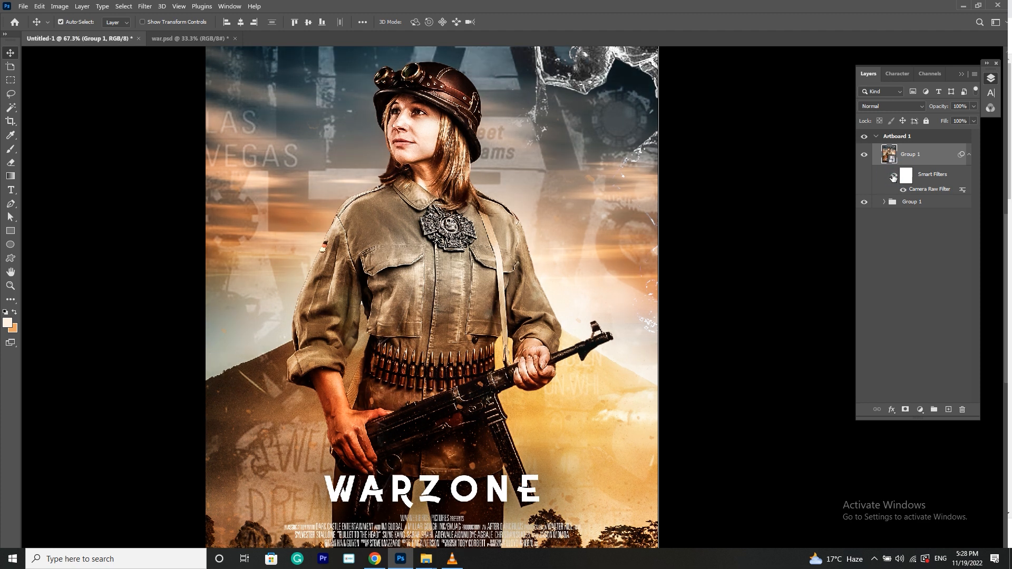
{"action": "scroll", "coordinate": [496, 244], "scroll_direction": "down", "scroll_amount": 2}
{"action": "left_click", "coordinate": [145, 6]}
{"action": "left_click", "coordinate": [174, 87]}
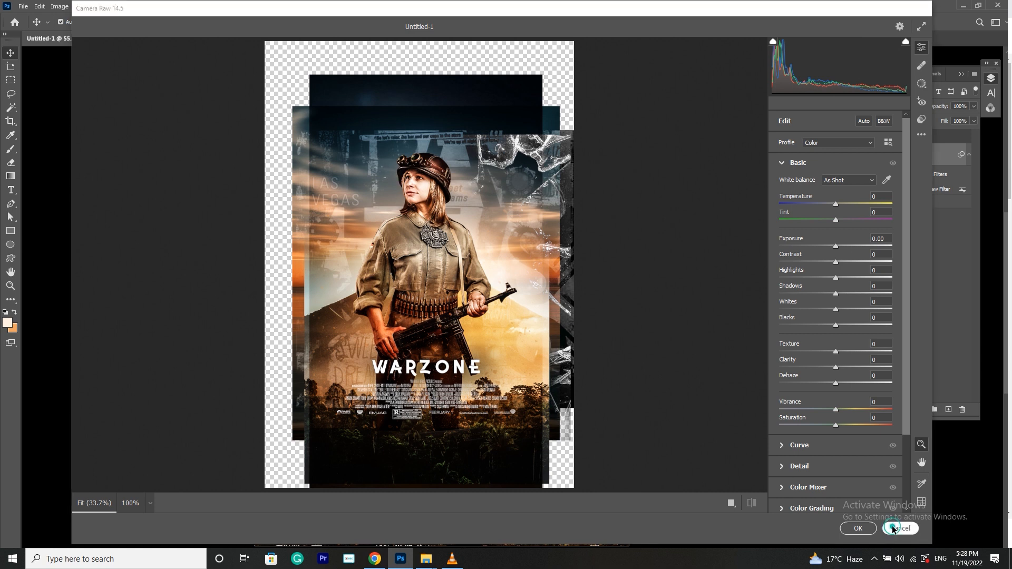
{"action": "left_click", "coordinate": [897, 530]}
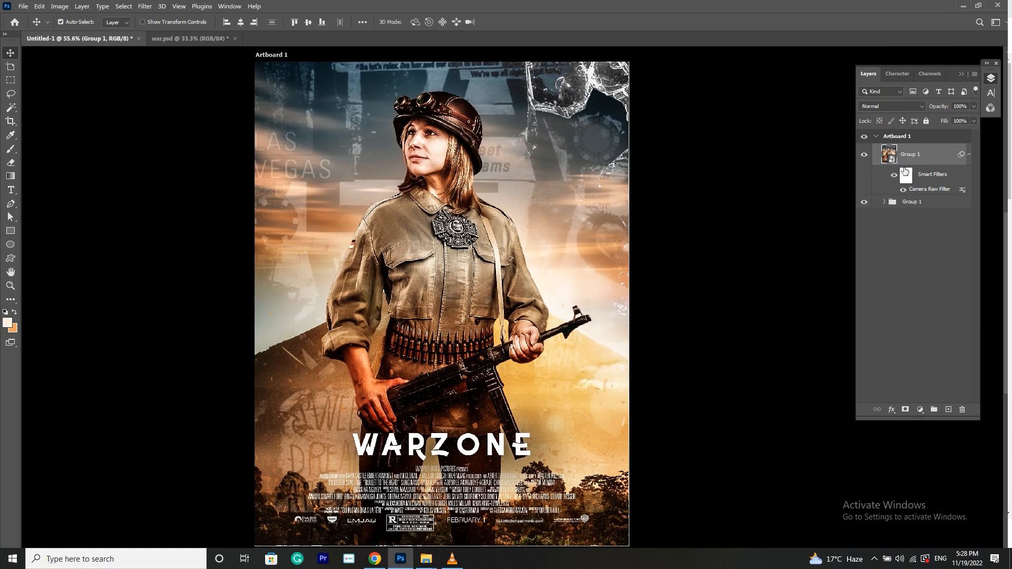
Step: Delete the filtered Group 1 smart object and expand the original Group 1
{"action": "left_click", "coordinate": [962, 410]}
{"action": "key", "text": "Return"}
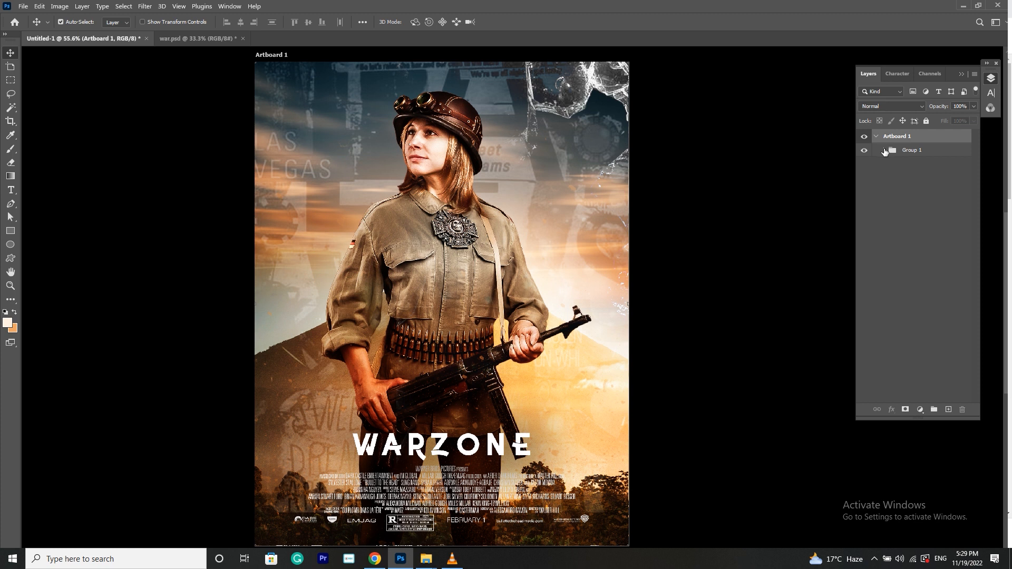
{"action": "left_click", "coordinate": [885, 151]}
Step: Toggle the visibility of Layer 7, the credits layer 2 and the Layer 8 texture to examine what each adds
{"action": "left_click", "coordinate": [871, 296]}
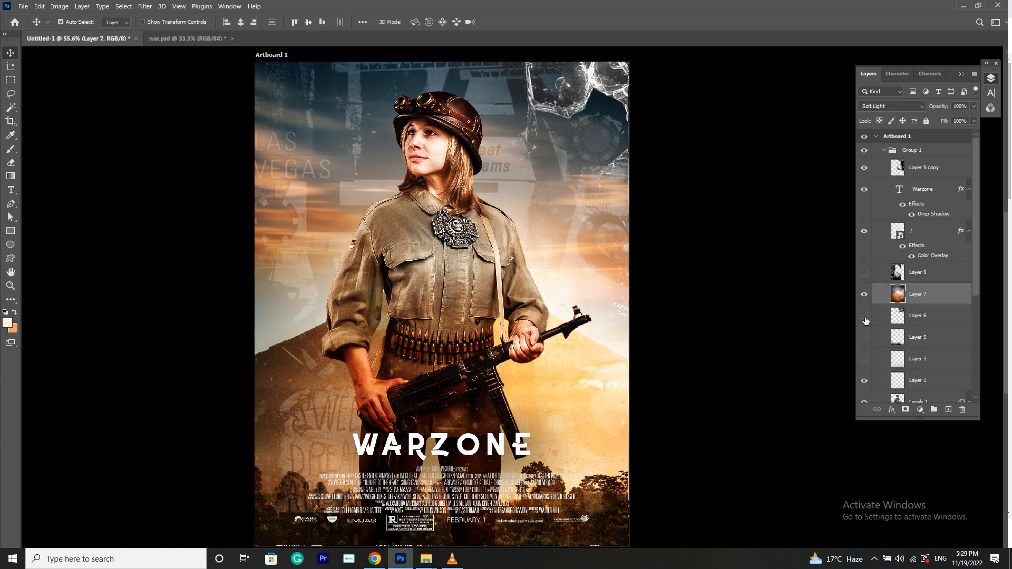
{"action": "left_click", "coordinate": [864, 298]}
{"action": "left_click", "coordinate": [864, 298]}
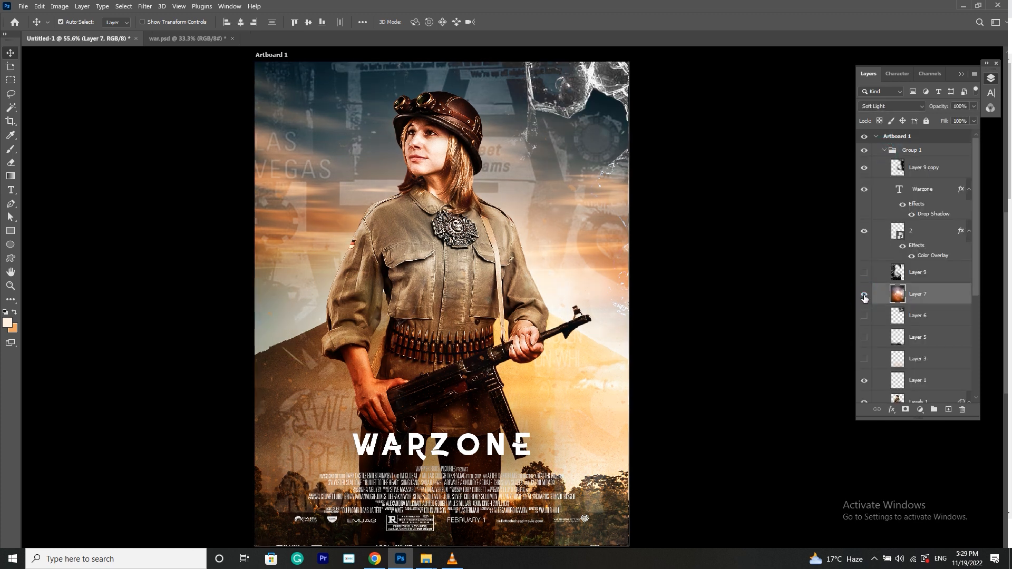
{"action": "left_click", "coordinate": [865, 298]}
{"action": "left_click", "coordinate": [865, 298]}
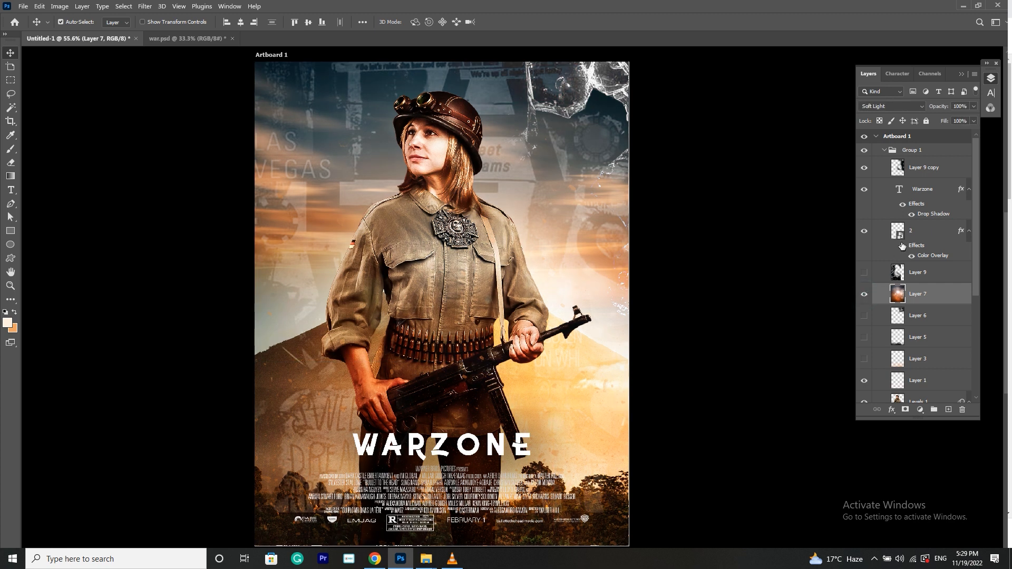
{"action": "left_click", "coordinate": [864, 231]}
{"action": "left_click", "coordinate": [865, 231]}
{"action": "scroll", "coordinate": [878, 296], "scroll_direction": "down", "scroll_amount": 3}
{"action": "scroll", "coordinate": [867, 363], "scroll_direction": "down", "scroll_amount": 1}
{"action": "left_click", "coordinate": [862, 354]}
{"action": "left_click", "coordinate": [862, 354]}
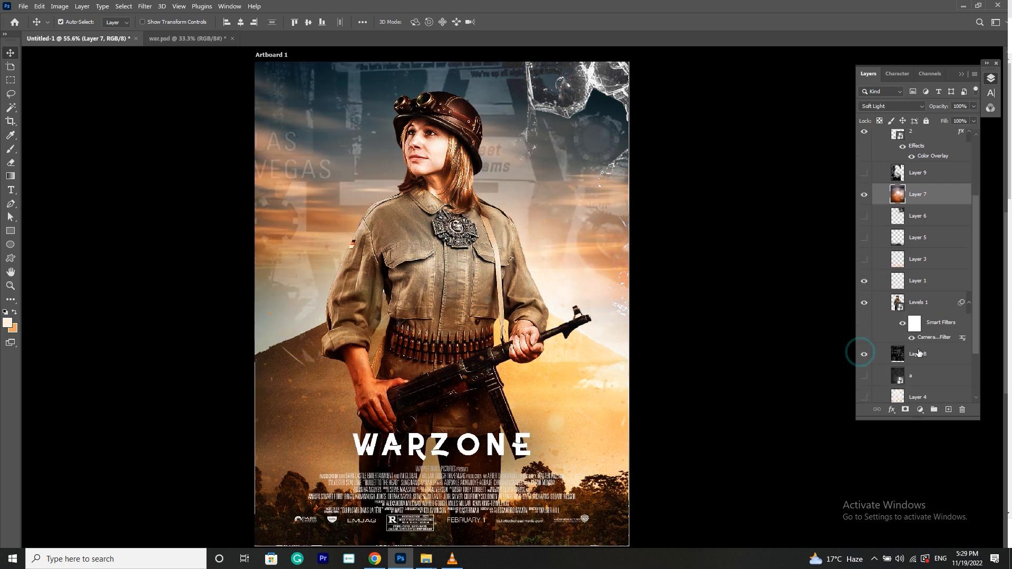
{"action": "left_click", "coordinate": [918, 352]}
{"action": "key", "text": "e"}
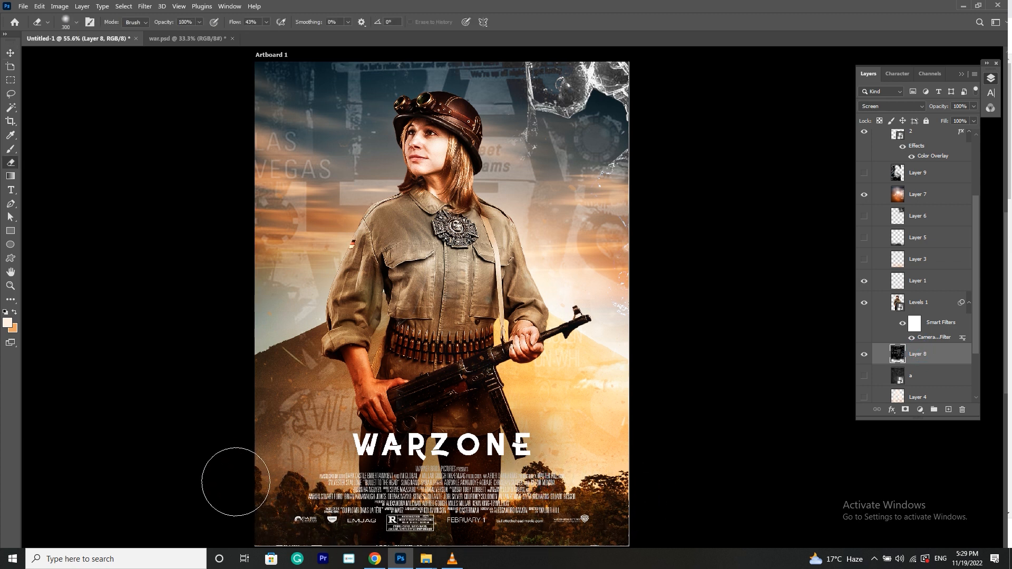
{"action": "left_click", "coordinate": [11, 53]}
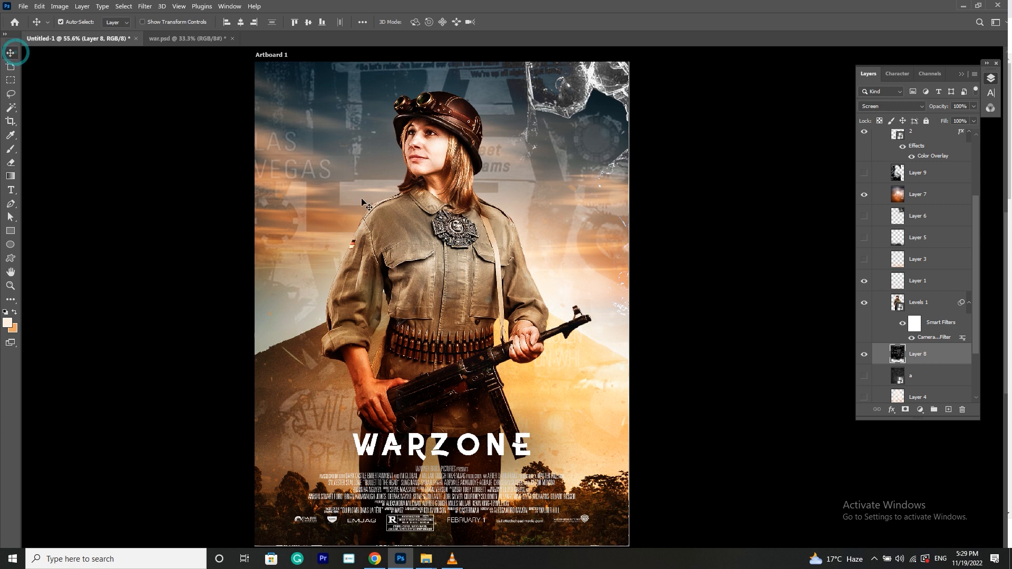
Step: Delete the broken-glass overlay, Layer 9 copy, from the poster's upper-right corner
{"action": "left_click", "coordinate": [597, 74]}
{"action": "key", "text": "Delete"}
{"action": "scroll", "coordinate": [672, 146], "scroll_direction": "up", "scroll_amount": 2}
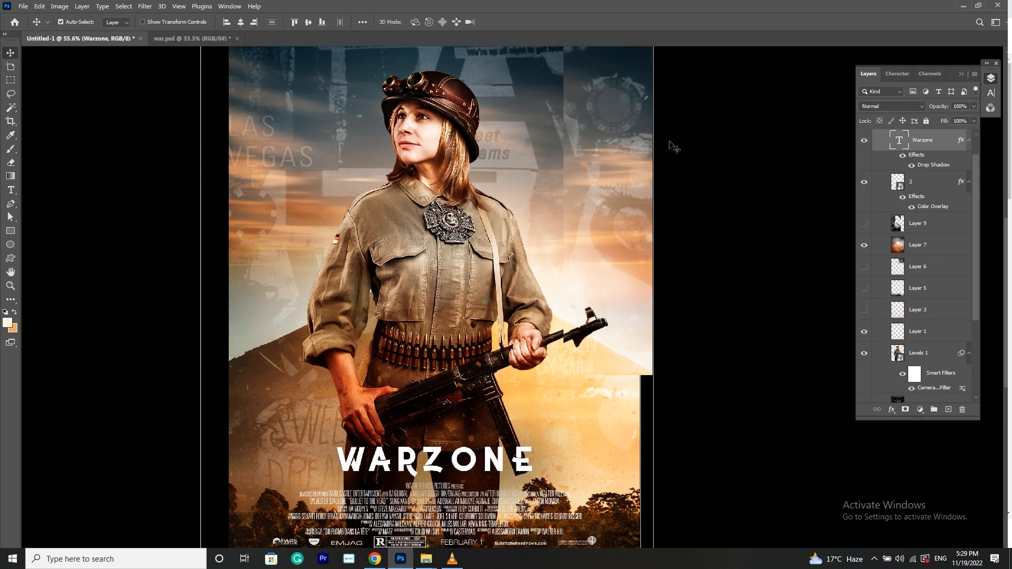
{"action": "scroll", "coordinate": [483, 265], "scroll_direction": "down", "scroll_amount": 4}
{"action": "scroll", "coordinate": [883, 173], "scroll_direction": "up", "scroll_amount": 1}
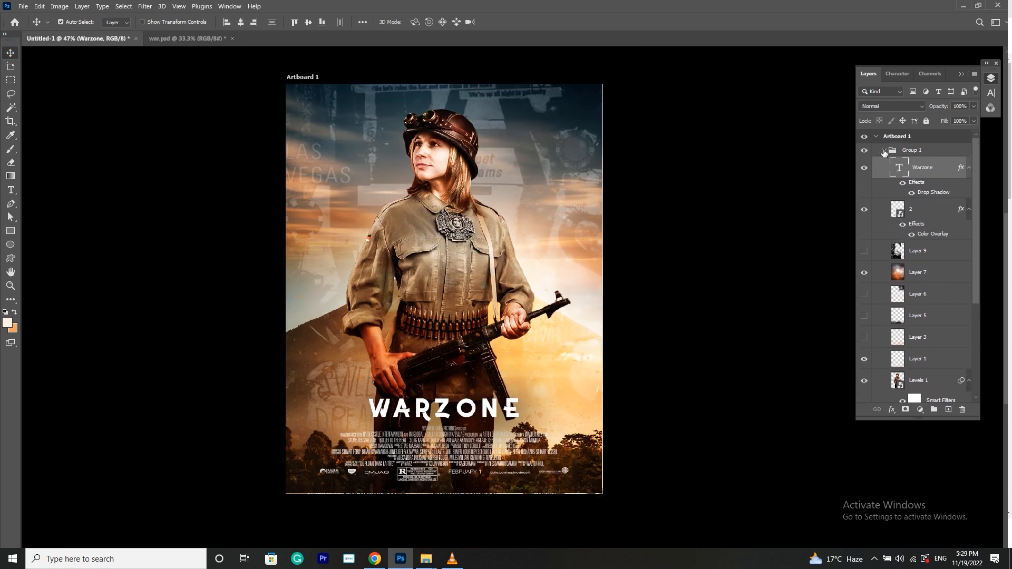
Step: Collapse Group 1, duplicate it and convert the duplicate to a Smart Object
{"action": "left_click", "coordinate": [884, 151]}
{"action": "key", "text": "ctrl+j"}
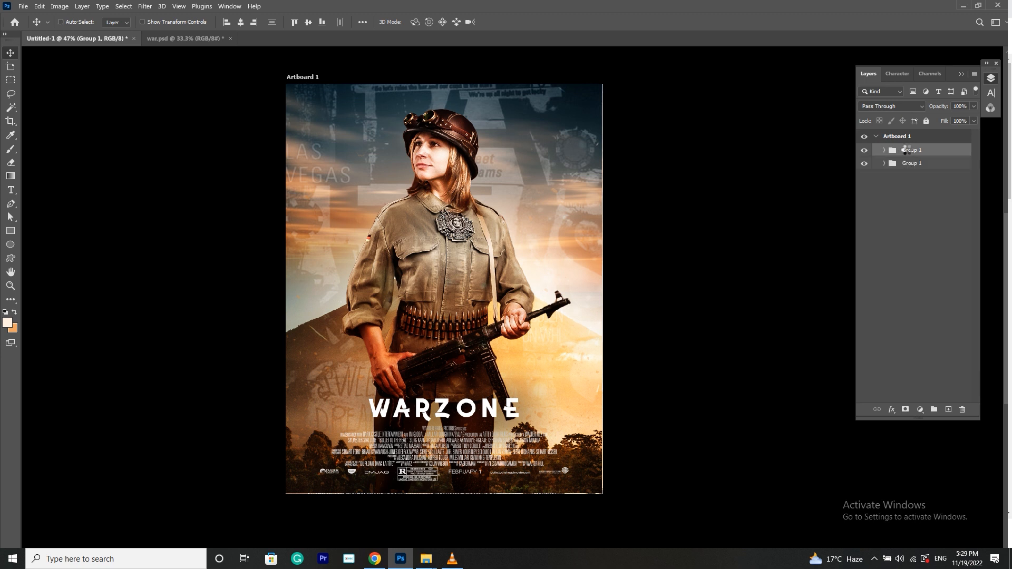
{"action": "right_click", "coordinate": [908, 152]}
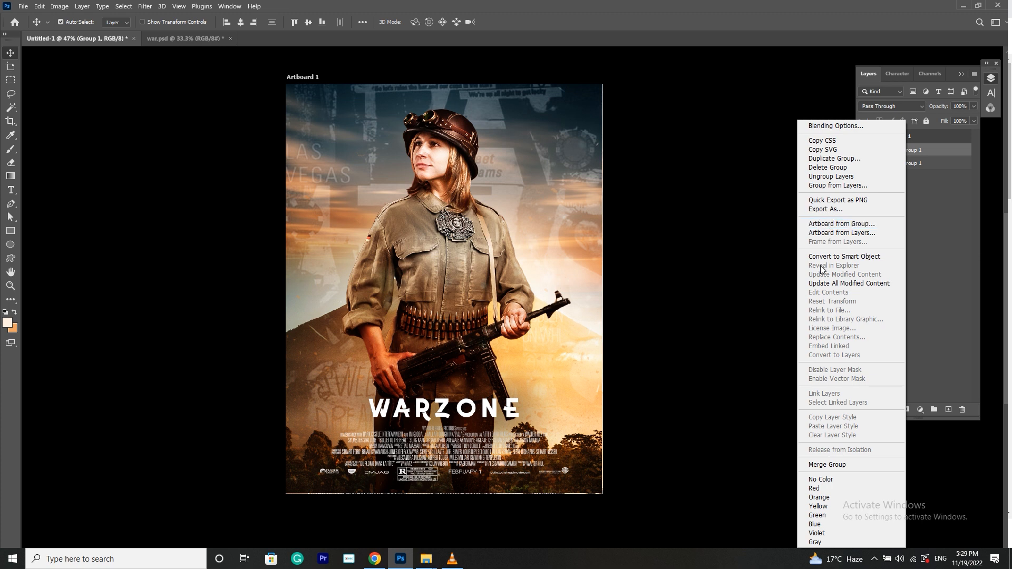
{"action": "left_click", "coordinate": [827, 209]}
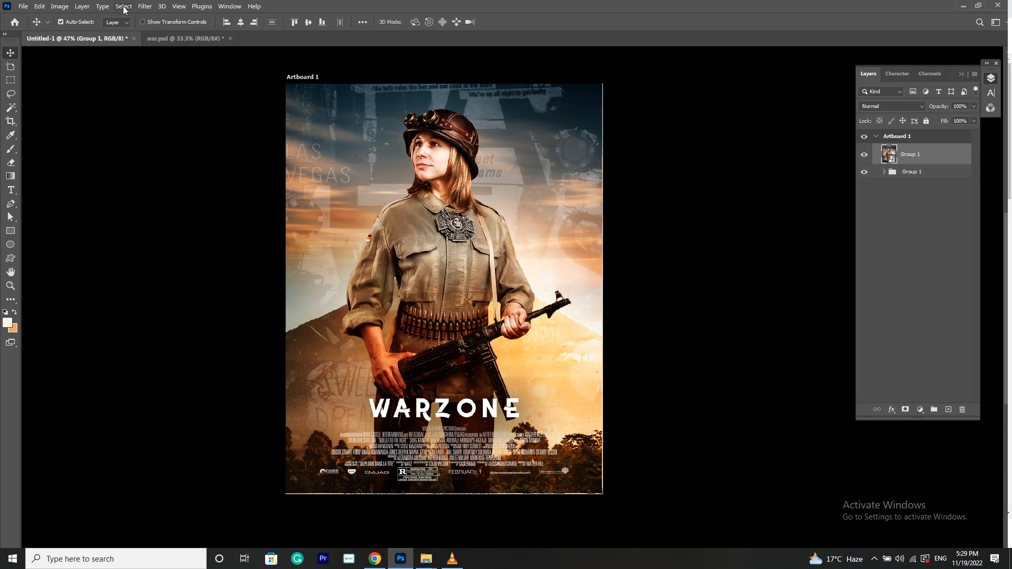
Step: Apply a Camera Raw filter to the smart object with Texture -50, Clarity +50 and increased Noise Reduction, and compare before and after
{"action": "left_click", "coordinate": [142, 8]}
{"action": "left_click", "coordinate": [165, 86]}
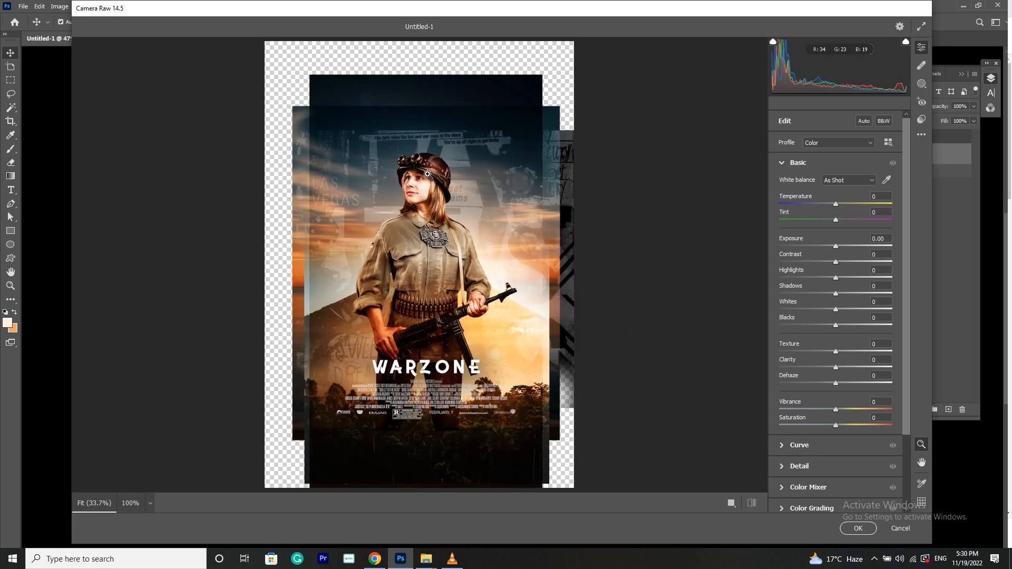
{"action": "left_click", "coordinate": [427, 205]}
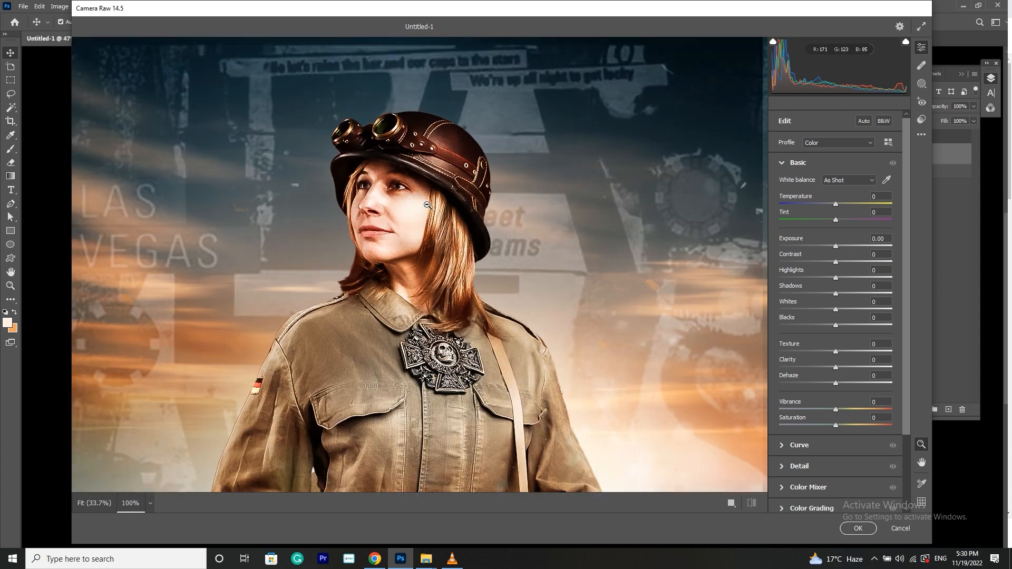
{"action": "left_click_drag", "start_coordinate": [836, 367], "coordinate": [807, 352]}
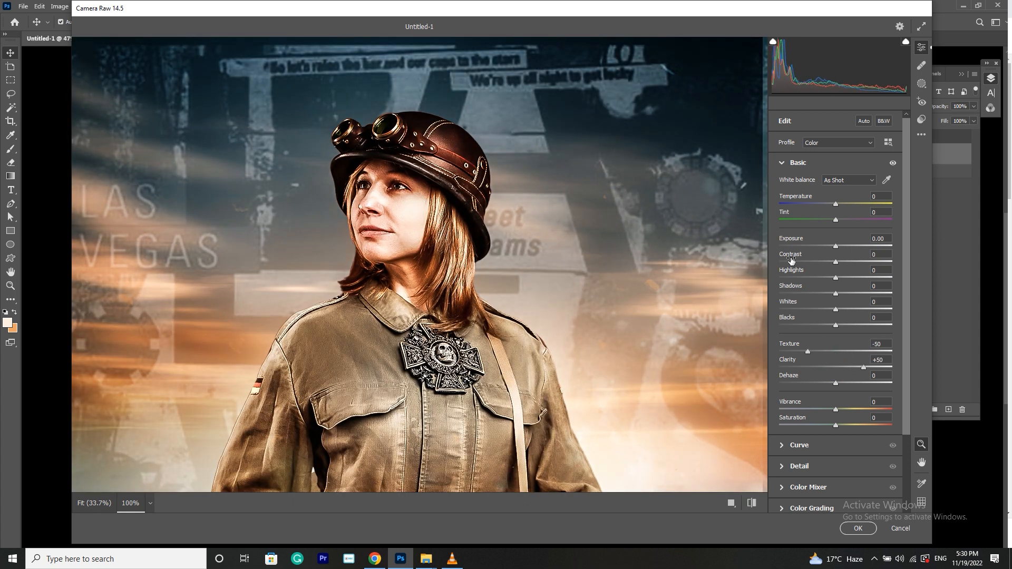
{"action": "left_click", "coordinate": [788, 165]}
{"action": "left_click", "coordinate": [782, 206]}
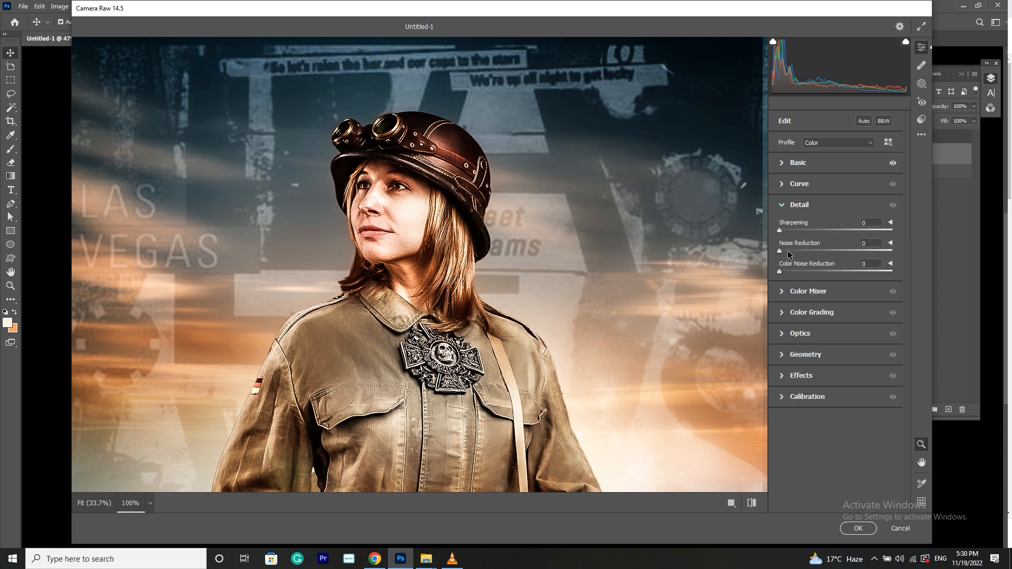
{"action": "left_click_drag", "start_coordinate": [778, 252], "coordinate": [818, 252]}
{"action": "left_click", "coordinate": [867, 533]}
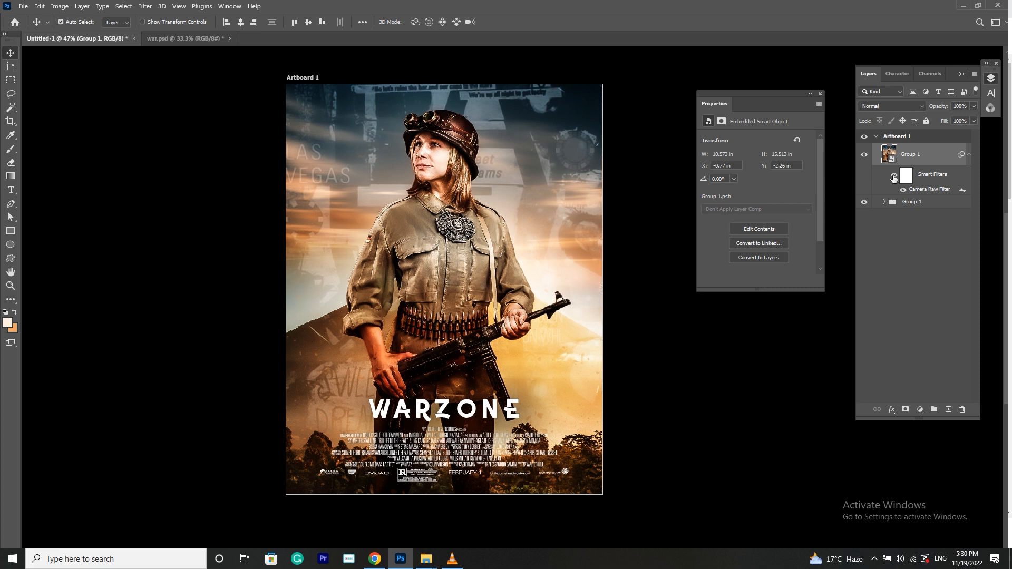
{"action": "left_click", "coordinate": [863, 157]}
{"action": "left_click", "coordinate": [863, 157]}
{"action": "left_click", "coordinate": [863, 157]}
{"action": "left_click", "coordinate": [863, 156]}
Step: Add a second Camera Raw filter to the smart object using the Portraits: Light Skin preset PL01
{"action": "left_click", "coordinate": [150, 7]}
{"action": "left_click", "coordinate": [166, 86]}
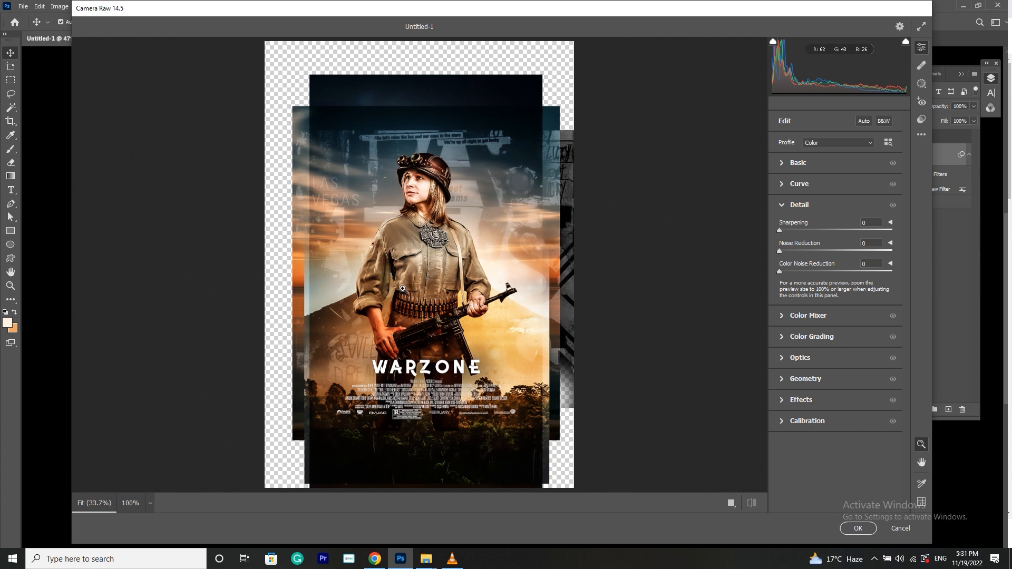
{"action": "left_click", "coordinate": [405, 289]}
{"action": "left_click", "coordinate": [405, 288]}
{"action": "left_click", "coordinate": [922, 120]}
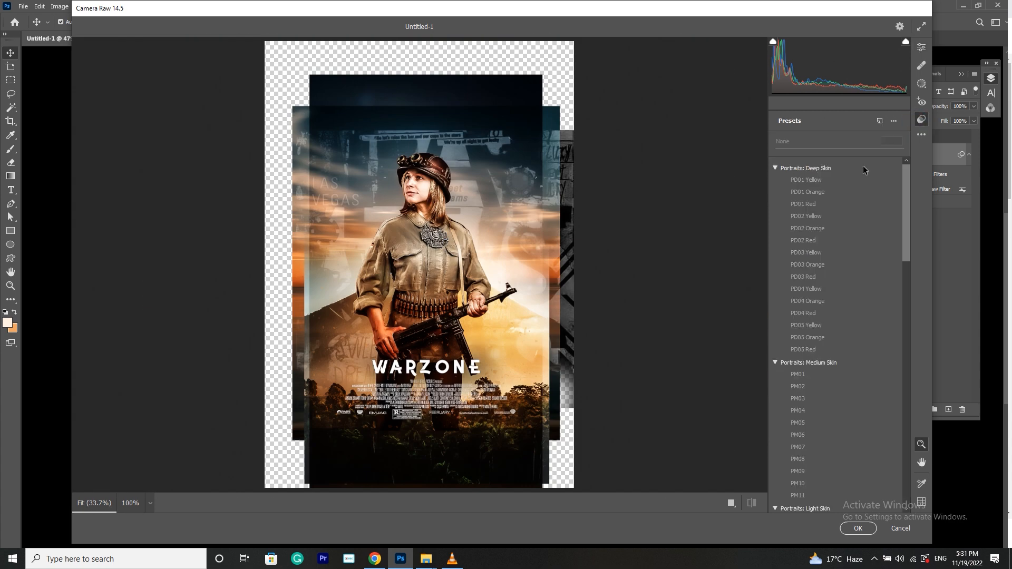
{"action": "left_click_drag", "start_coordinate": [906, 230], "coordinate": [907, 312]}
{"action": "left_click", "coordinate": [807, 313]}
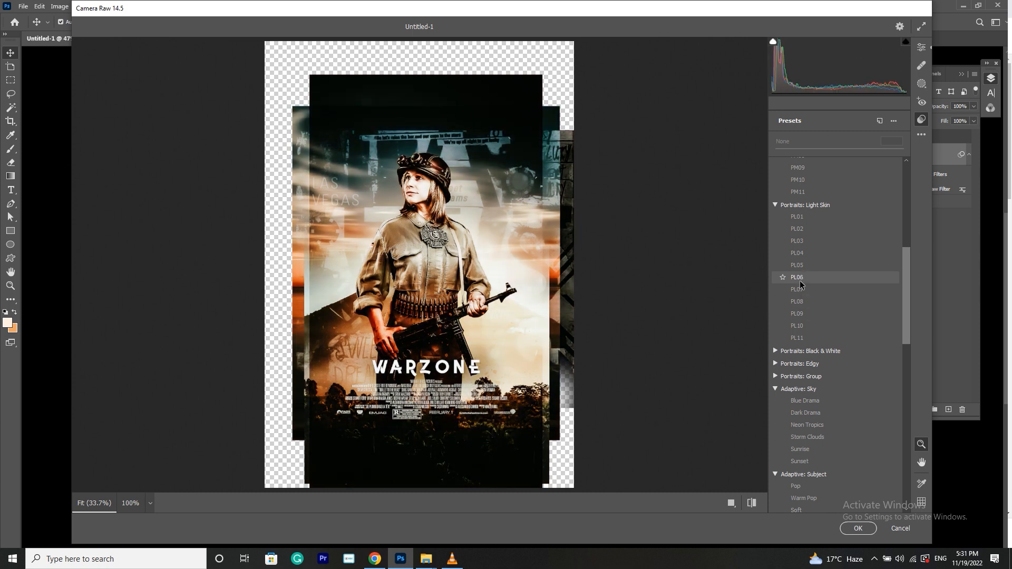
{"action": "left_click", "coordinate": [798, 221]}
{"action": "left_click", "coordinate": [858, 528]}
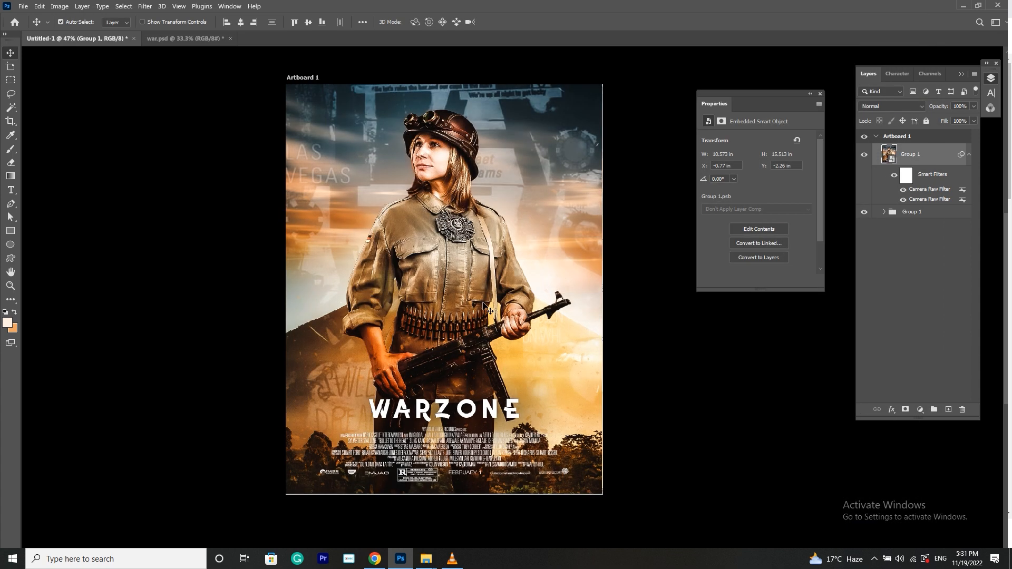
Step: Add a third Camera Raw filter to the smart object using the Portraits: Light Skin preset PL09
{"action": "left_click", "coordinate": [145, 6]}
{"action": "left_click", "coordinate": [169, 85]}
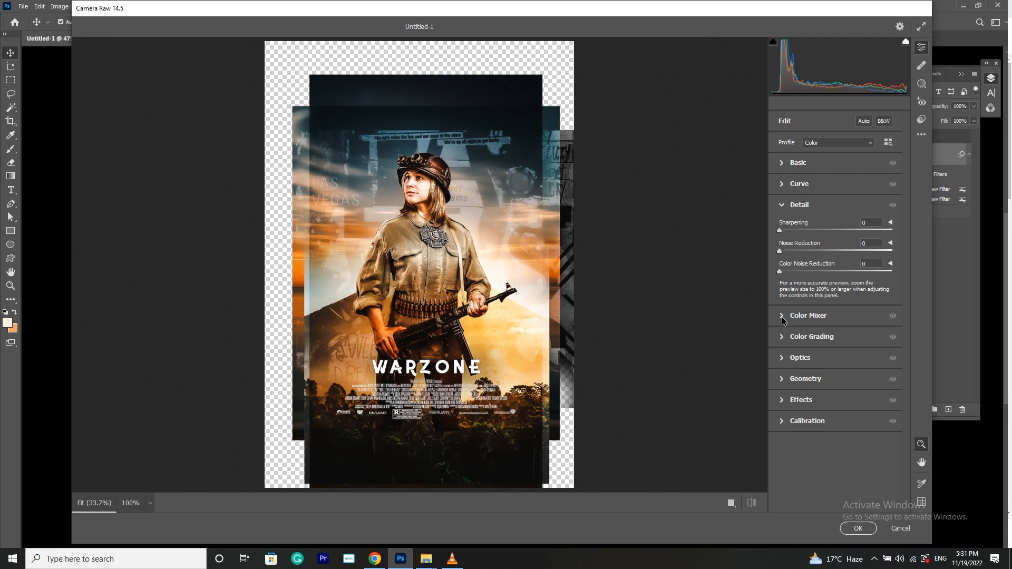
{"action": "left_click", "coordinate": [921, 121]}
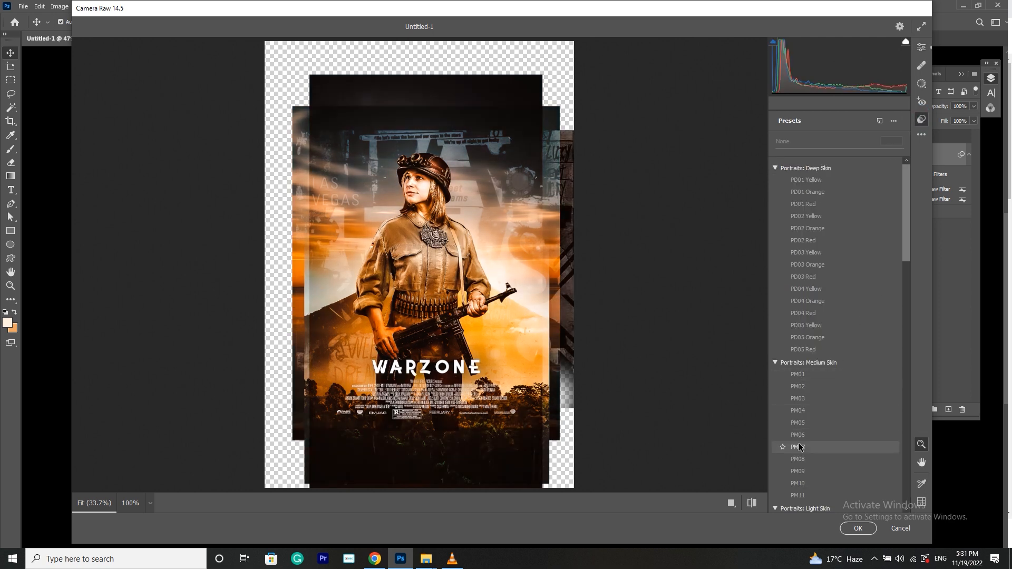
{"action": "scroll", "coordinate": [799, 454], "scroll_direction": "down", "scroll_amount": 4}
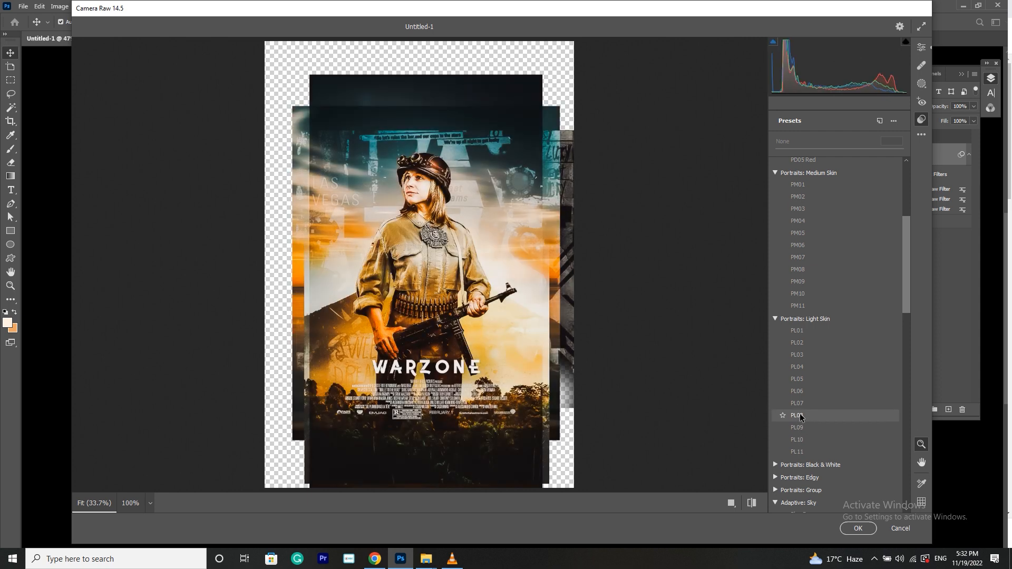
{"action": "left_click", "coordinate": [798, 429]}
{"action": "left_click", "coordinate": [867, 530]}
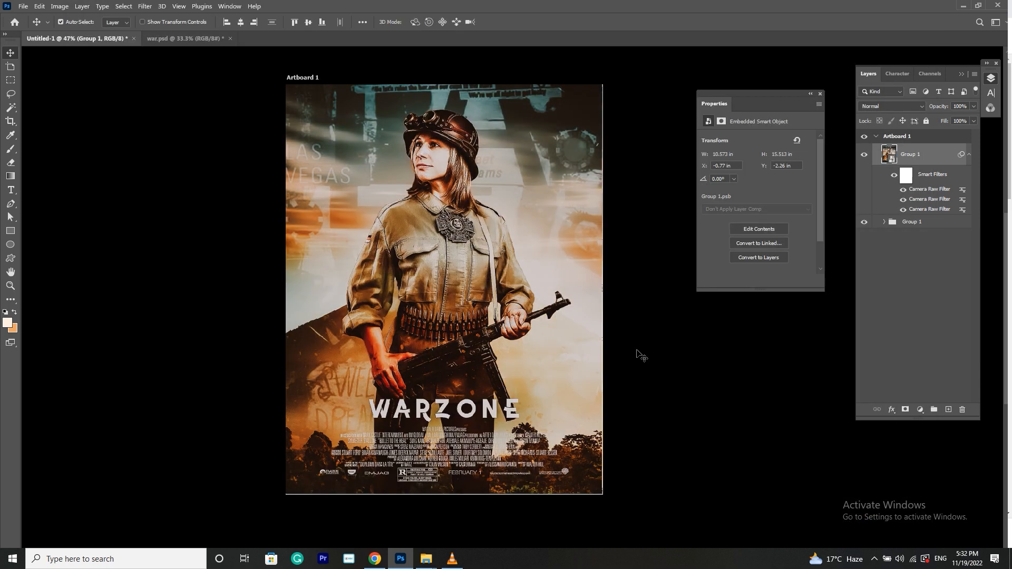
Step: Compare the poster with and without the stacked Camera Raw smart filters and hide the topmost one
{"action": "scroll", "coordinate": [448, 169], "scroll_direction": "up", "scroll_amount": 6}
{"action": "scroll", "coordinate": [411, 189], "scroll_direction": "down", "scroll_amount": 3}
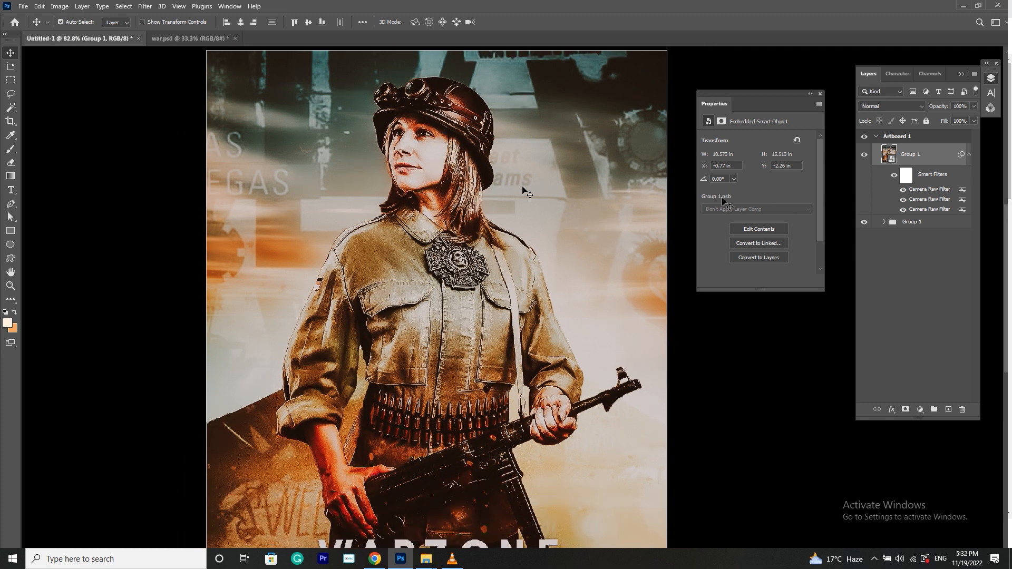
{"action": "left_click", "coordinate": [904, 210]}
{"action": "left_click", "coordinate": [904, 189]}
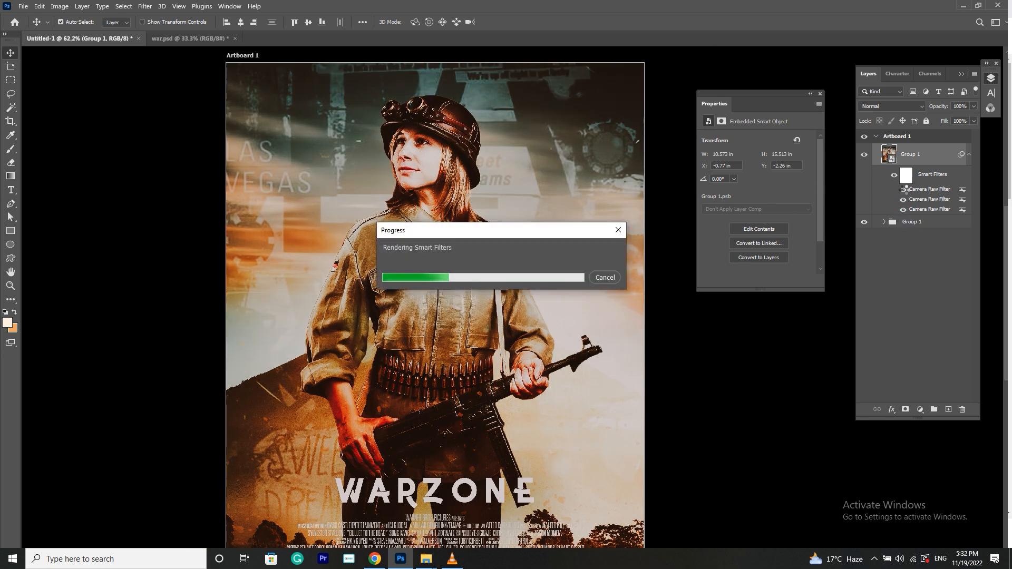
{"action": "left_click", "coordinate": [904, 191]}
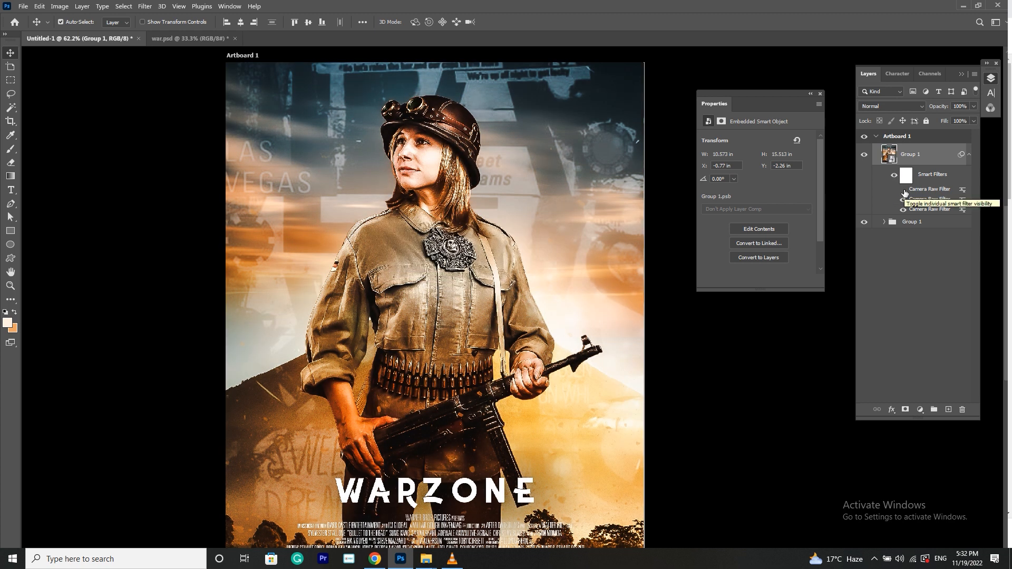
{"action": "left_click", "coordinate": [903, 190]}
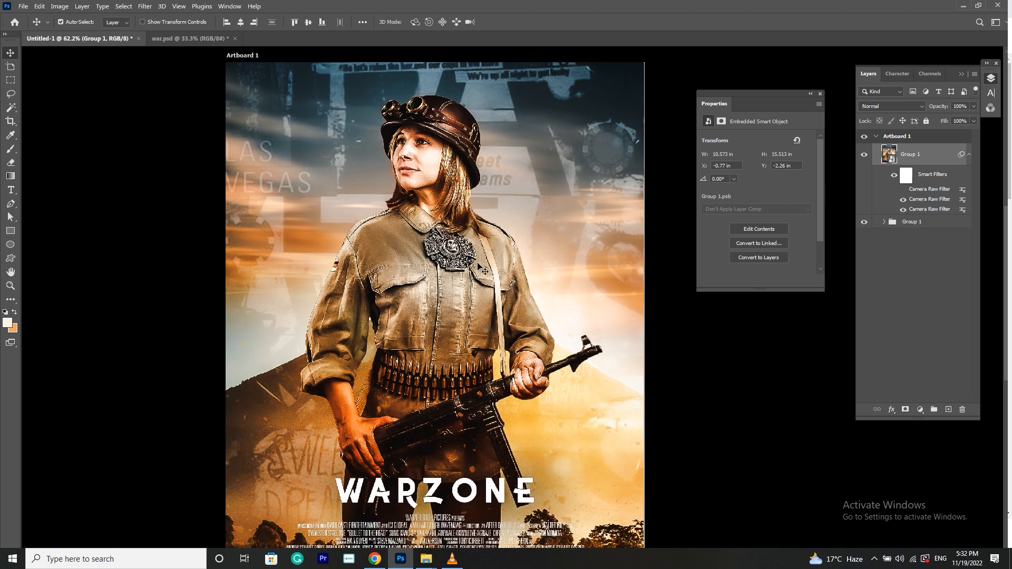
Step: Open the Group 1 smart object in Analog Efex Pro 3 from the Nik Collection and dismiss its smart object warning and update offer
{"action": "scroll", "coordinate": [428, 284], "scroll_direction": "up", "scroll_amount": 4}
{"action": "left_click_drag", "start_coordinate": [429, 204], "coordinate": [506, 218]}
{"action": "scroll", "coordinate": [506, 217], "scroll_direction": "down", "scroll_amount": 5}
{"action": "left_click", "coordinate": [513, 222]}
{"action": "scroll", "coordinate": [532, 395], "scroll_direction": "down", "scroll_amount": 2}
{"action": "scroll", "coordinate": [532, 396], "scroll_direction": "up", "scroll_amount": 2}
{"action": "left_click", "coordinate": [896, 155]}
{"action": "left_click", "coordinate": [145, 6]}
{"action": "mouse_move", "coordinate": [174, 257]}
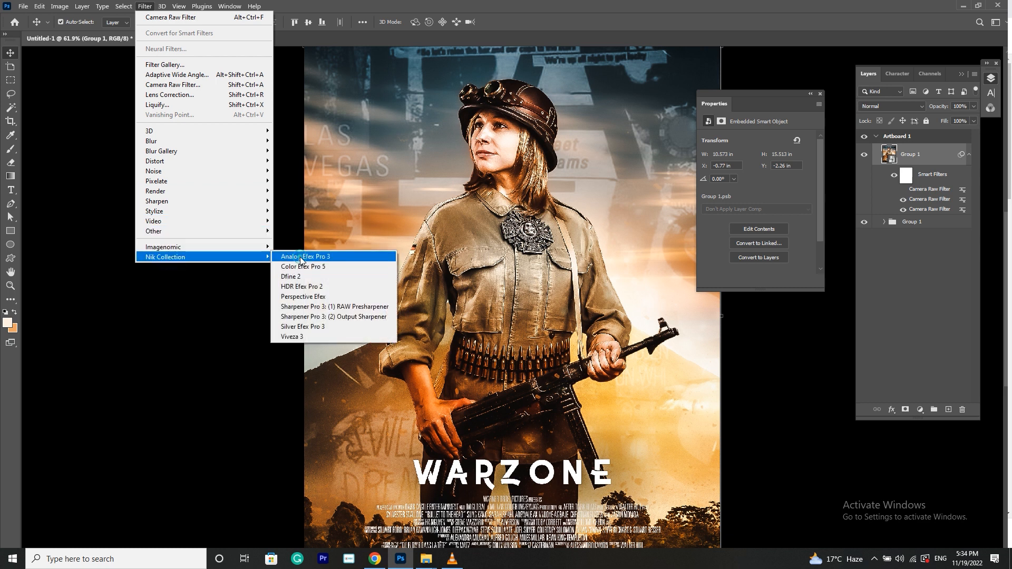
{"action": "left_click", "coordinate": [303, 255]}
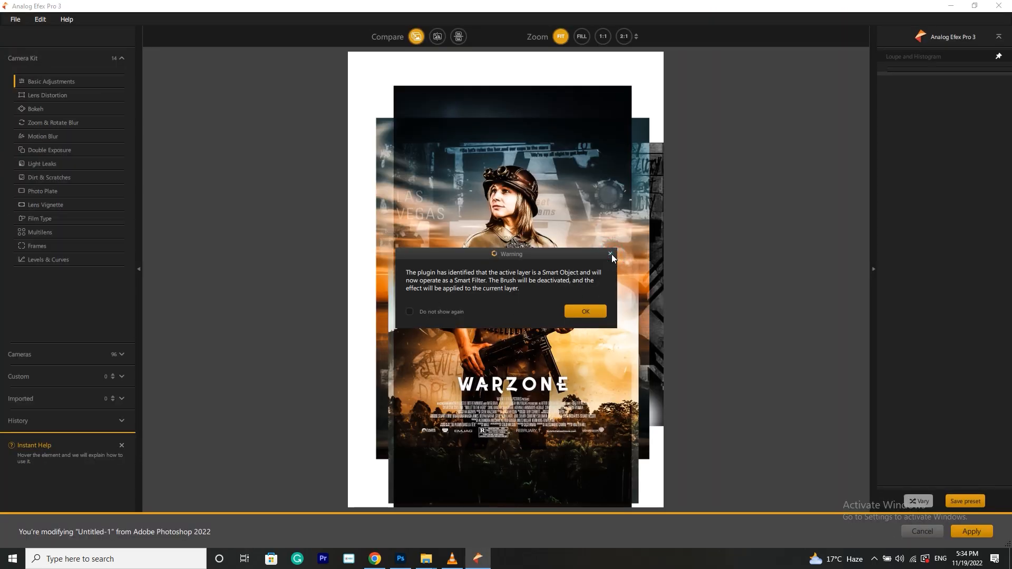
{"action": "left_click", "coordinate": [611, 255]}
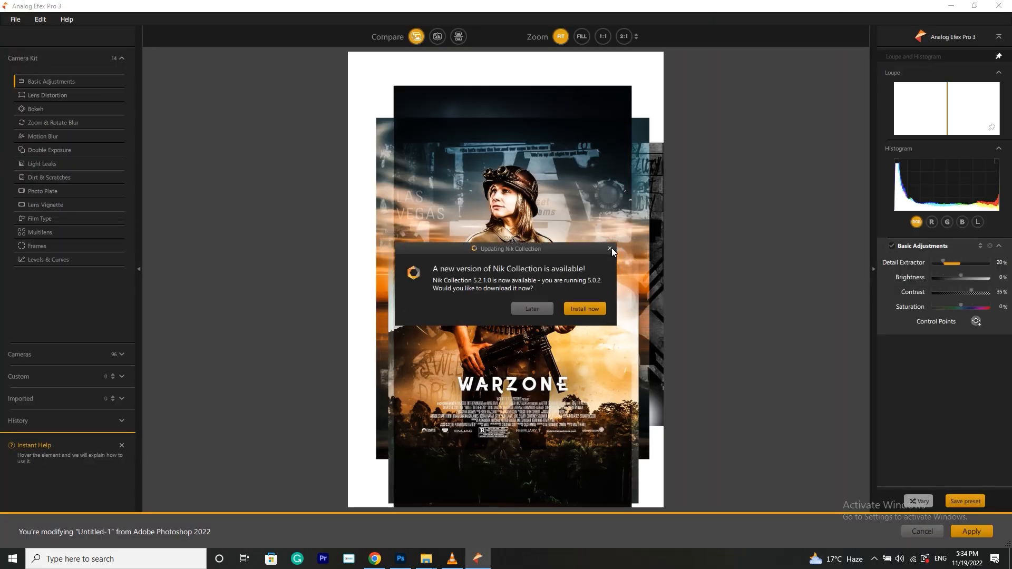
{"action": "left_click", "coordinate": [612, 249]}
Step: Try the Bokeh and Lens Distortion effects on the poster and remove both
{"action": "left_click", "coordinate": [33, 109]}
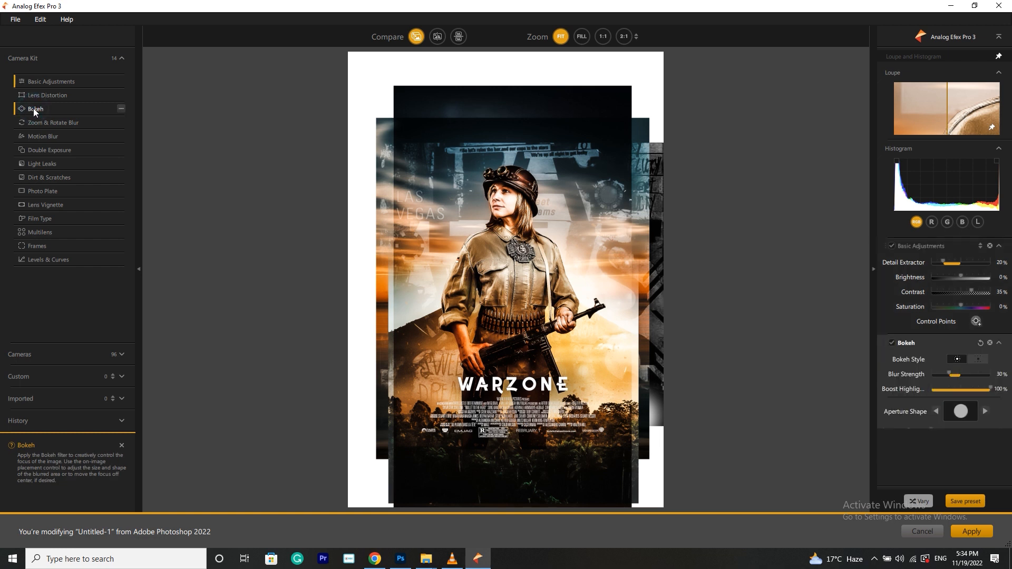
{"action": "left_click", "coordinate": [36, 94]}
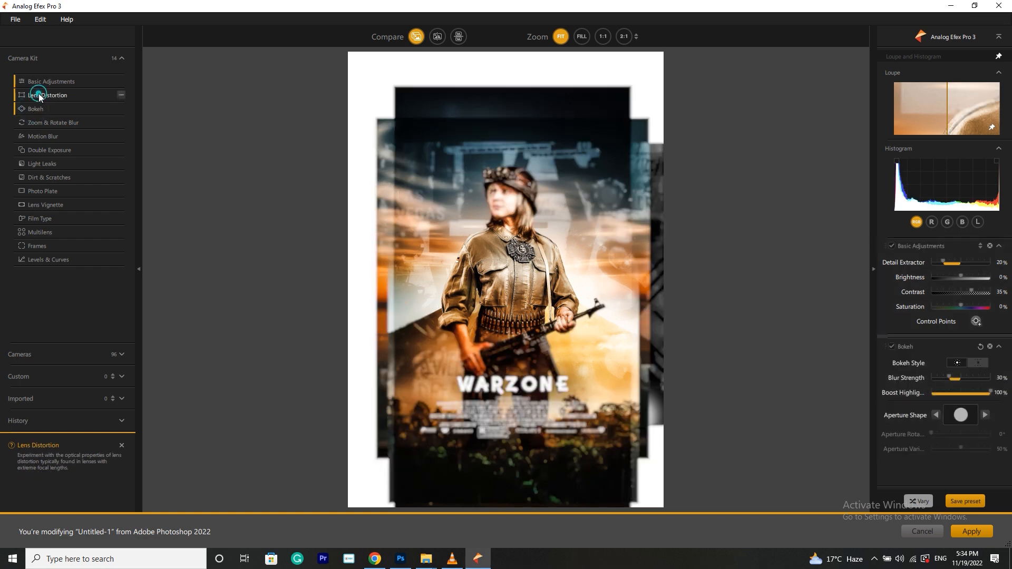
{"action": "left_click", "coordinate": [31, 107]}
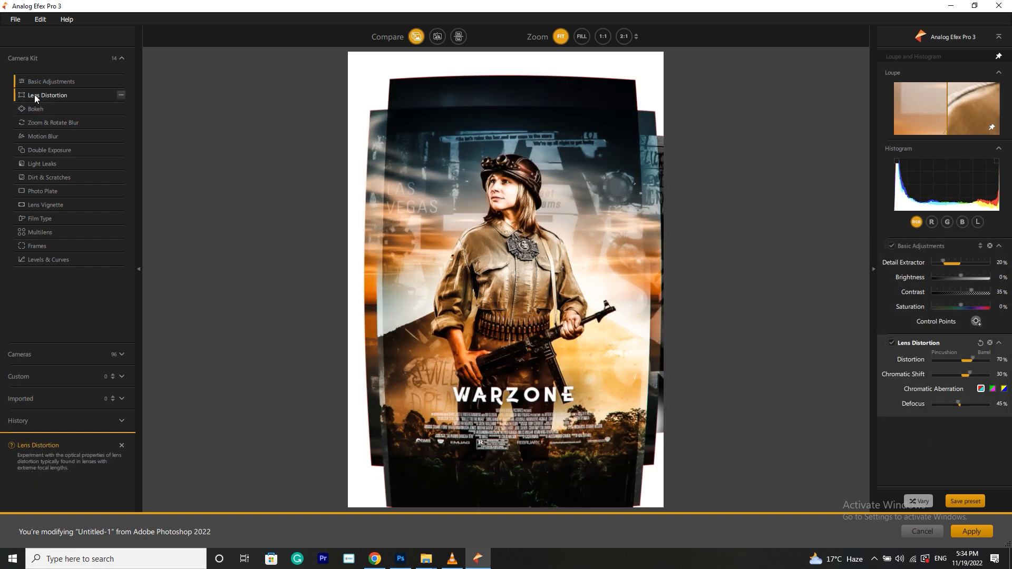
{"action": "left_click", "coordinate": [34, 94]}
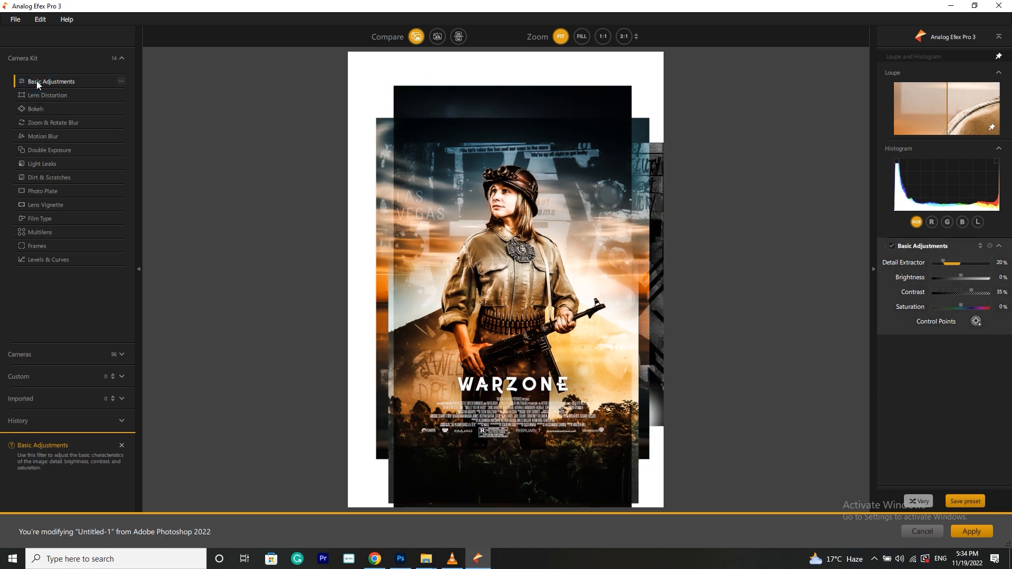
Step: Add Levels & Curves to the poster and bend the RGB curve downward in the brighter midtones to darken the image
{"action": "left_click", "coordinate": [47, 260]}
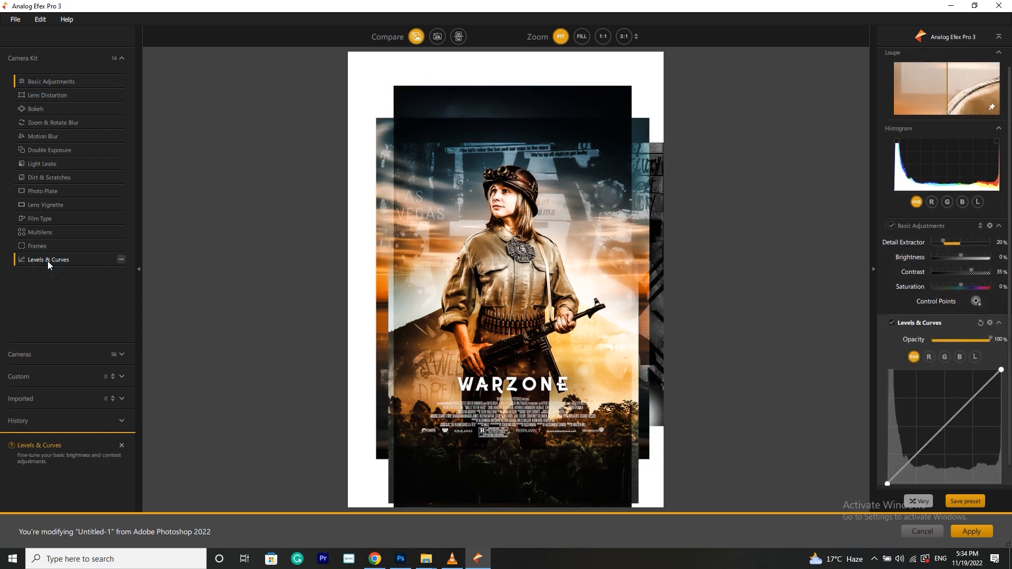
{"action": "left_click_drag", "start_coordinate": [963, 384], "coordinate": [949, 414]}
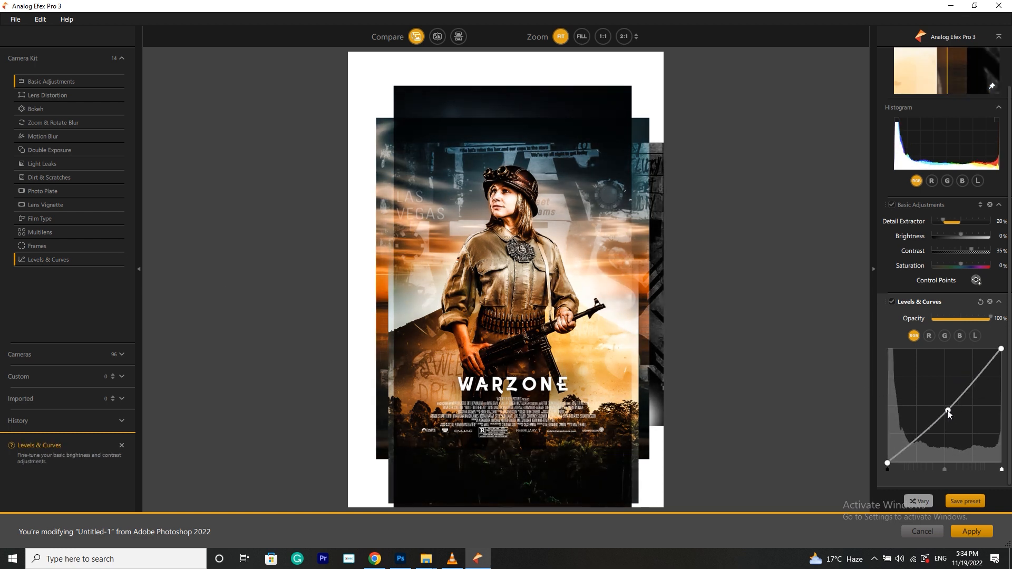
{"action": "left_click", "coordinate": [41, 261]}
{"action": "left_click", "coordinate": [41, 261]}
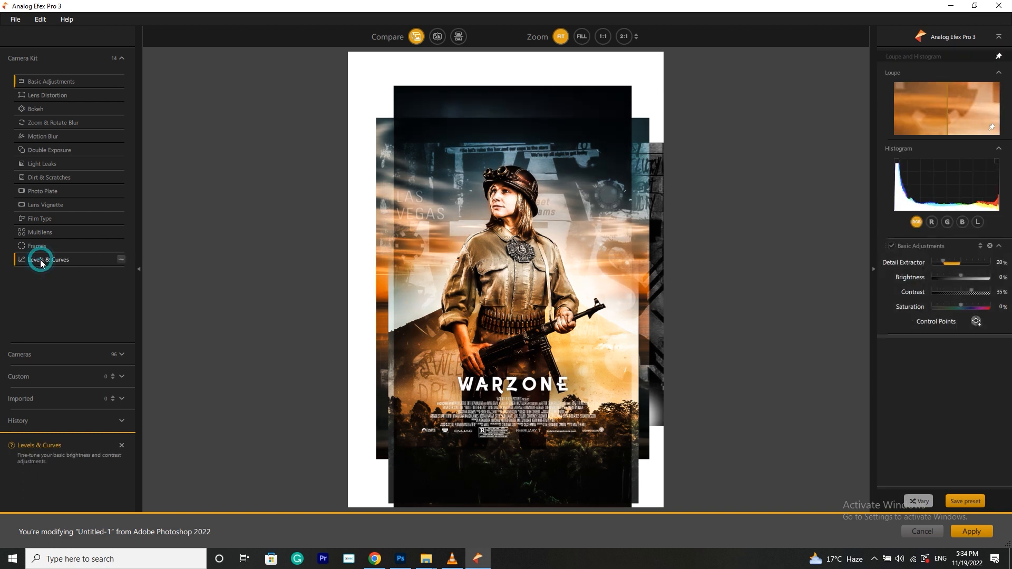
{"action": "scroll", "coordinate": [953, 380], "scroll_direction": "down", "scroll_amount": 2}
{"action": "left_click_drag", "start_coordinate": [964, 386], "coordinate": [968, 398]}
Step: Try the Frames and Multilens effects on the poster and remove both
{"action": "left_click", "coordinate": [37, 245]}
{"action": "left_click", "coordinate": [43, 232]}
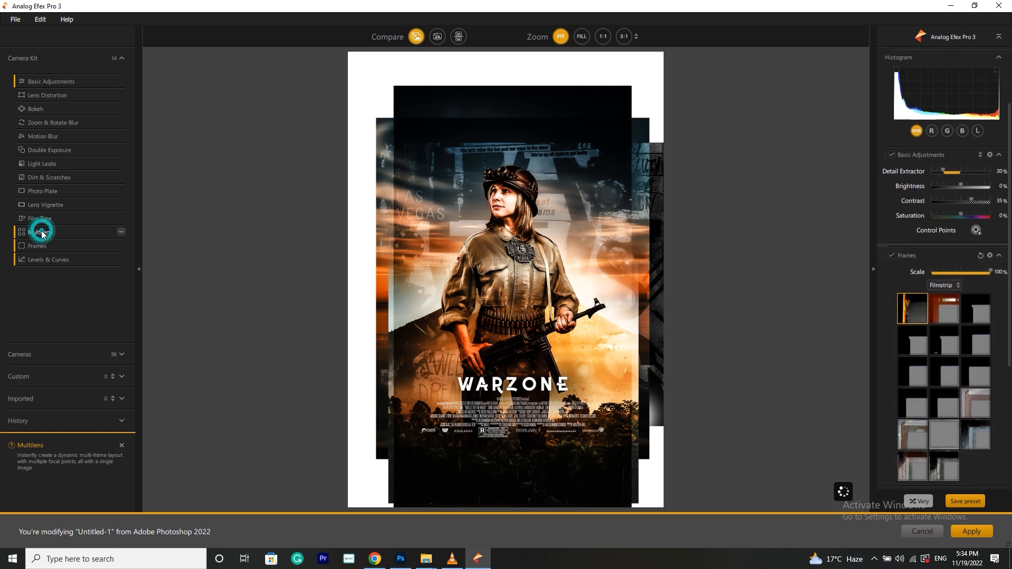
{"action": "left_click", "coordinate": [32, 245]}
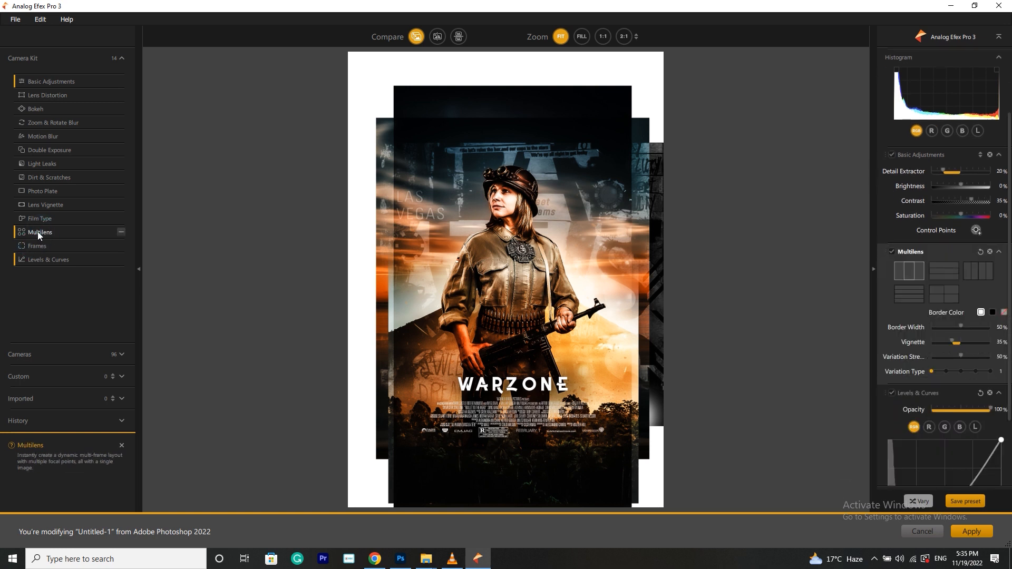
{"action": "left_click", "coordinate": [36, 232]}
{"action": "left_click", "coordinate": [37, 233]}
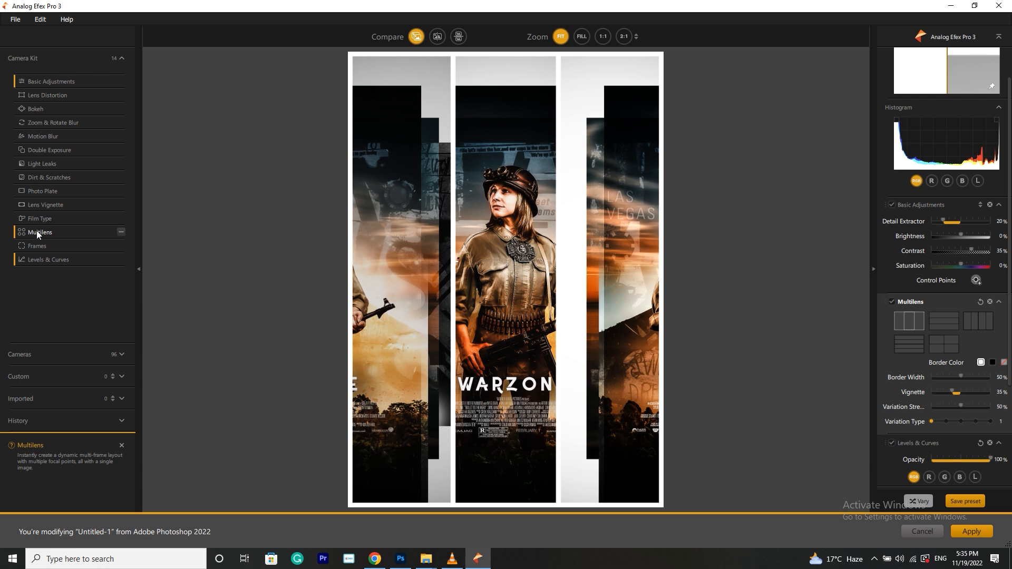
{"action": "left_click", "coordinate": [37, 233]}
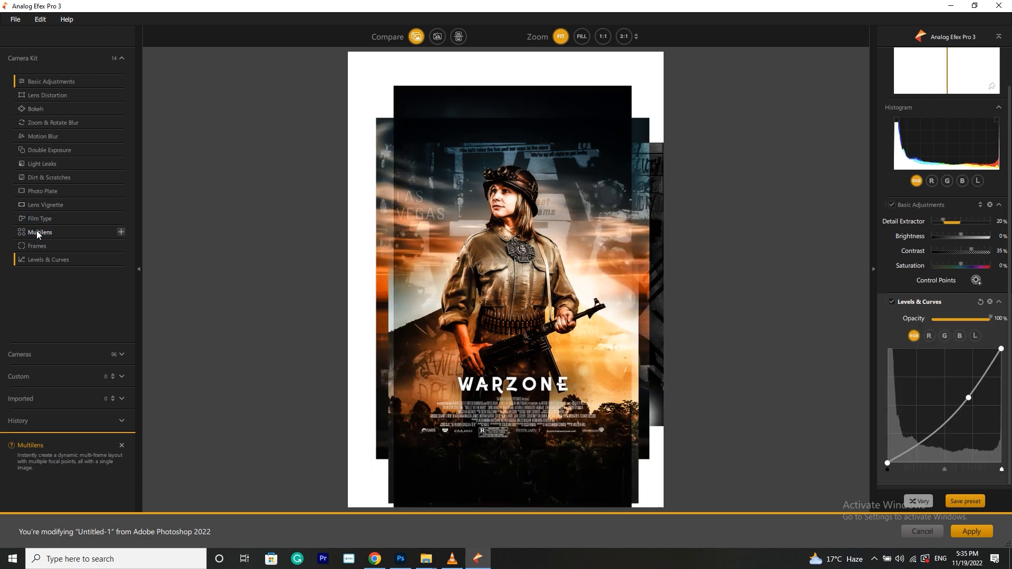
{"action": "left_click", "coordinate": [36, 230]}
{"action": "left_click", "coordinate": [37, 230]}
Step: Add a Warm Film Type effect to the poster, trying out and removing a Lens Vignette
{"action": "left_click", "coordinate": [36, 217]}
{"action": "left_click", "coordinate": [42, 204]}
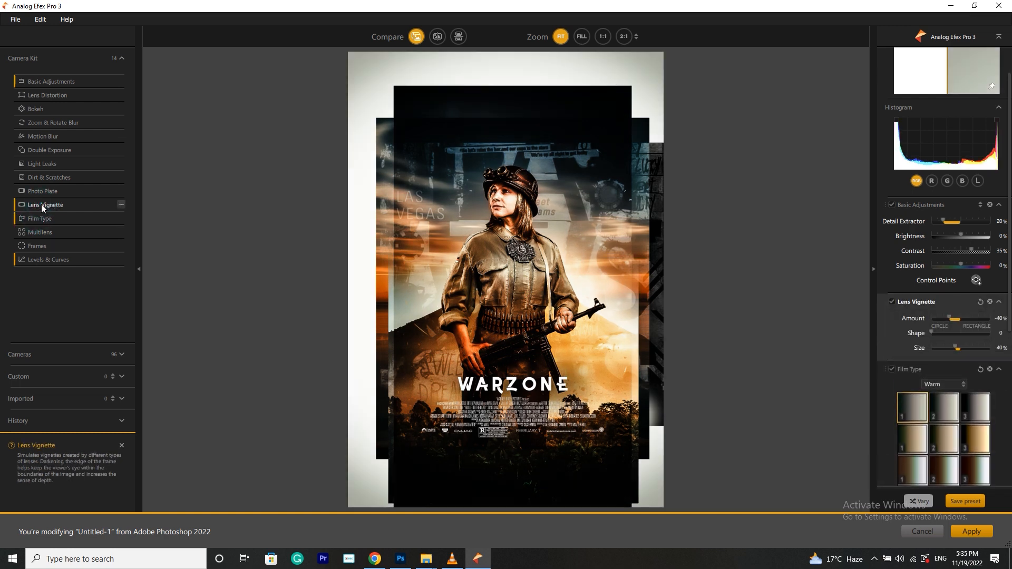
{"action": "left_click", "coordinate": [41, 204]}
{"action": "left_click", "coordinate": [39, 220]}
{"action": "left_click", "coordinate": [39, 220]}
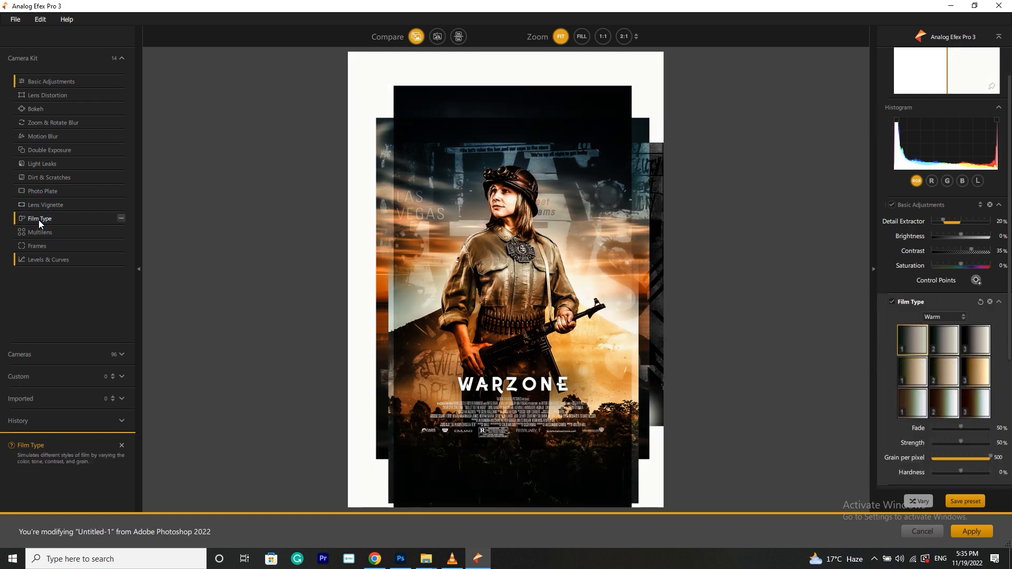
Step: Try and remove the Photo Plate effect, and add Dirt & Scratches with the first Dust and Lint texture
{"action": "left_click", "coordinate": [42, 192]}
{"action": "left_click", "coordinate": [42, 192]}
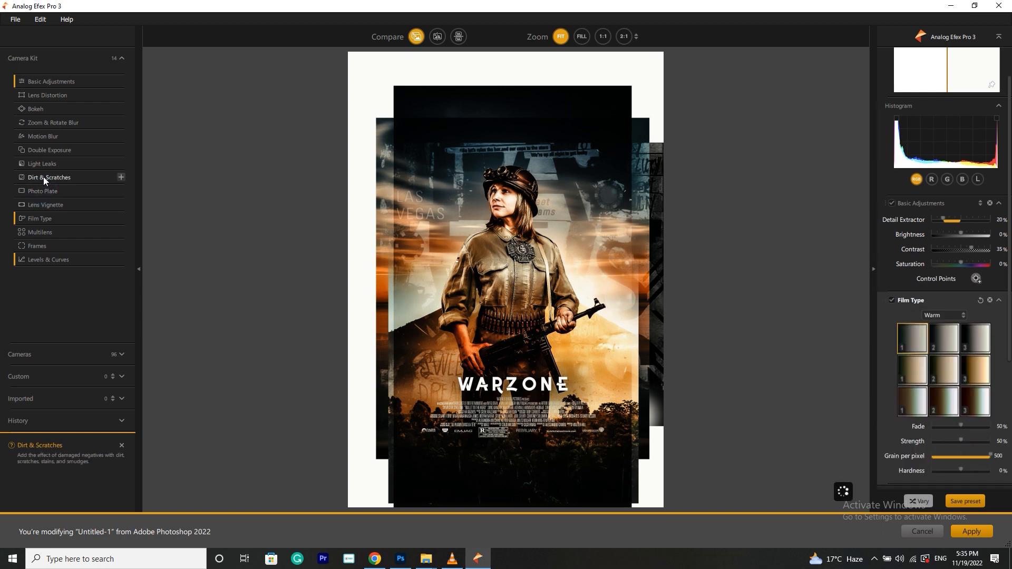
{"action": "left_click", "coordinate": [45, 179]}
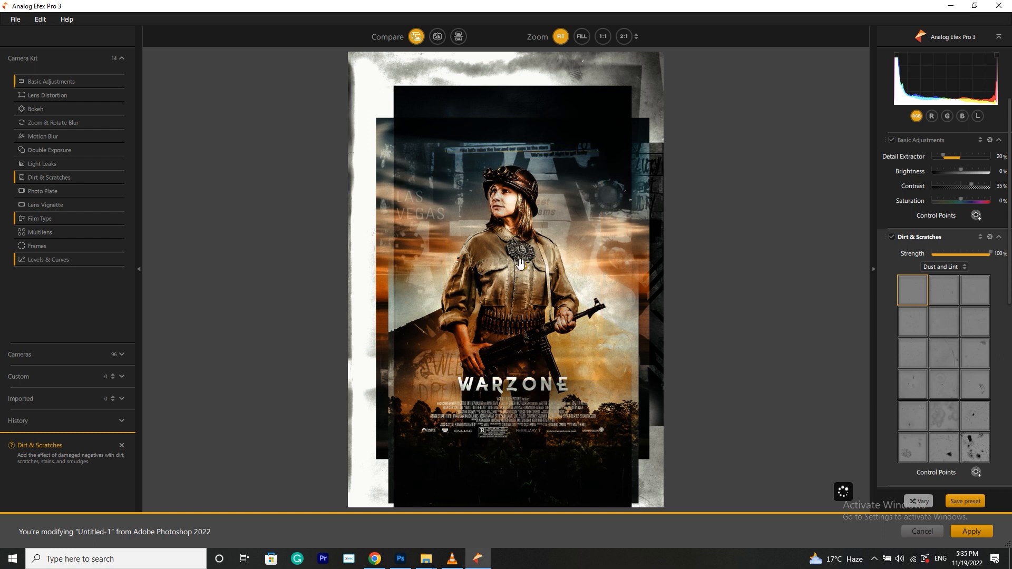
{"action": "left_click", "coordinate": [33, 178]}
{"action": "left_click", "coordinate": [32, 178]}
Step: Add Light Leaks using the third Soft style after comparing the first three, and apply the Analog Efex Pro 3 filter to the smart object
{"action": "left_click", "coordinate": [36, 163]}
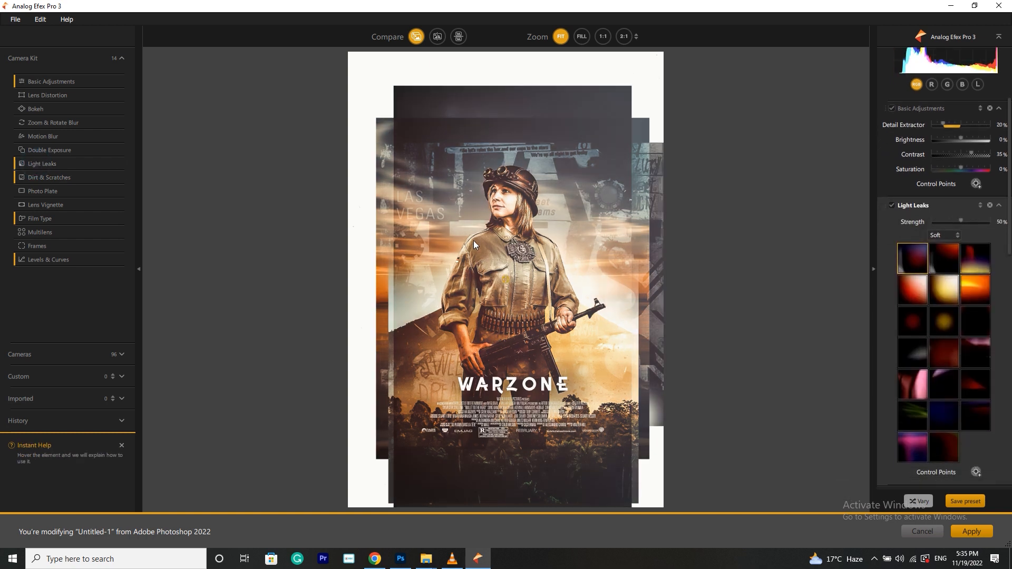
{"action": "left_click", "coordinate": [943, 258]}
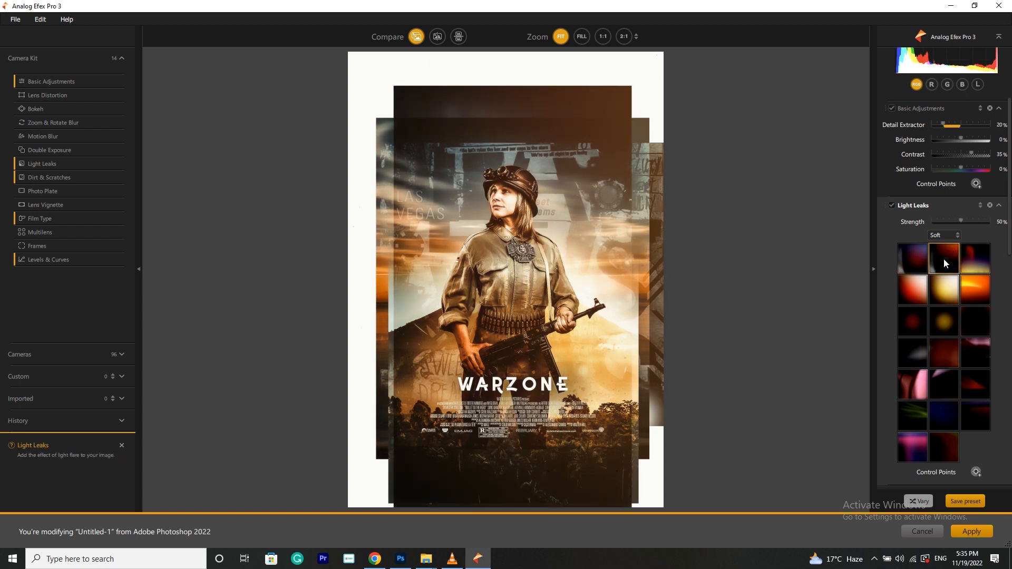
{"action": "left_click", "coordinate": [916, 258]}
{"action": "left_click", "coordinate": [946, 258]}
{"action": "left_click", "coordinate": [974, 257]}
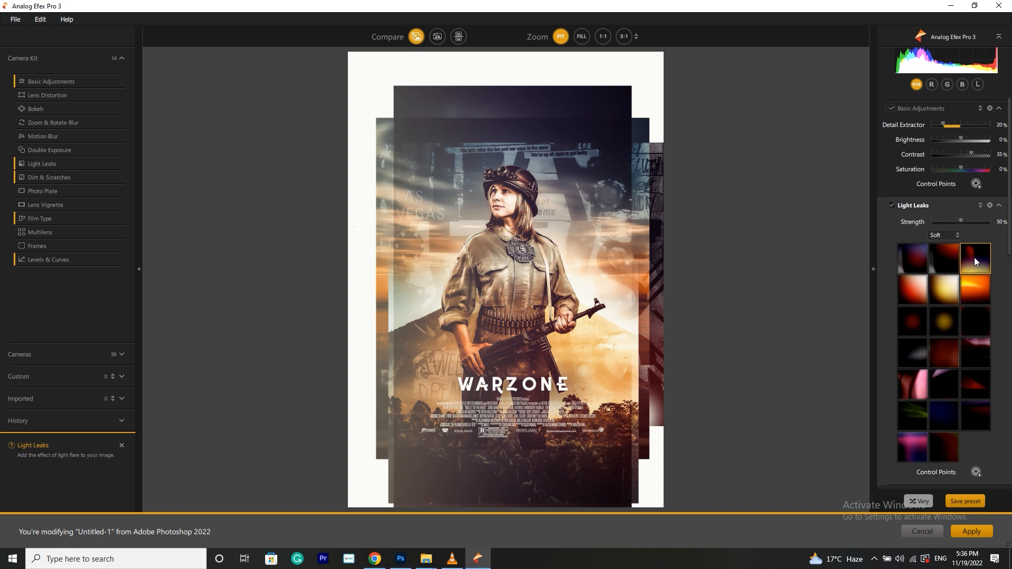
{"action": "left_click", "coordinate": [968, 530]}
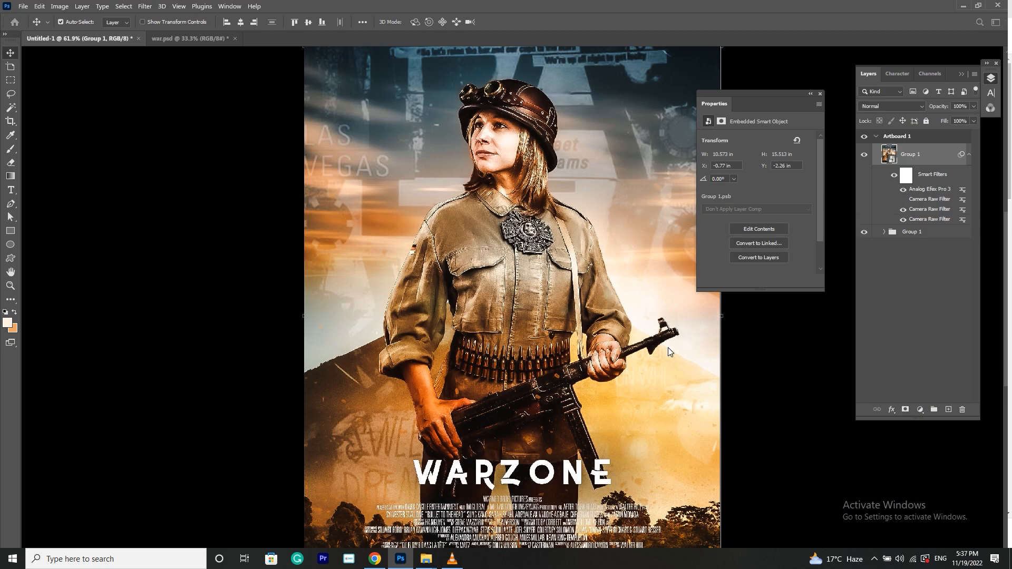
{"action": "scroll", "coordinate": [586, 323], "scroll_direction": "down", "scroll_amount": 2, "text": "alt"}
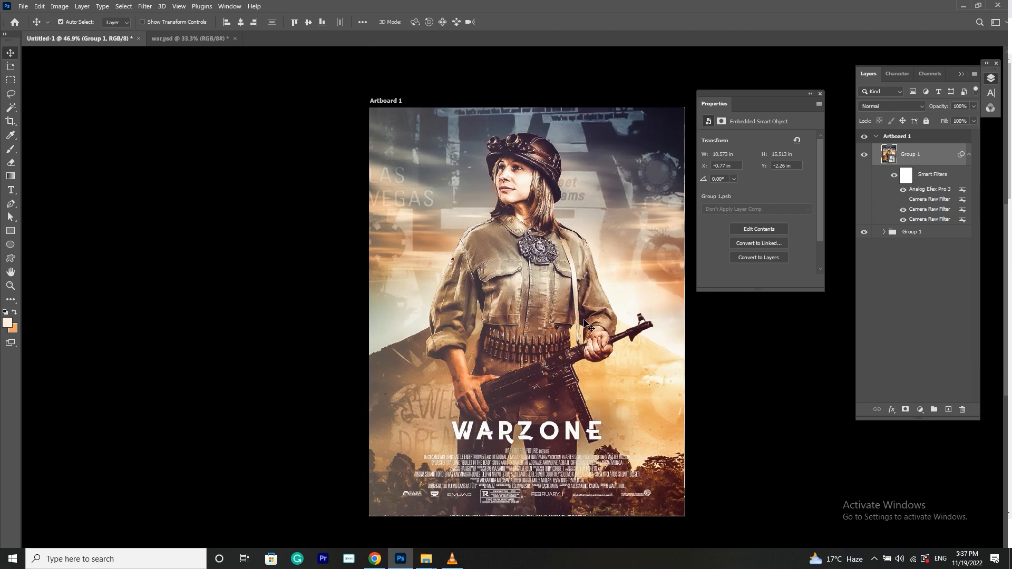
{"action": "scroll", "coordinate": [591, 328], "scroll_direction": "up", "scroll_amount": 2, "text": "alt"}
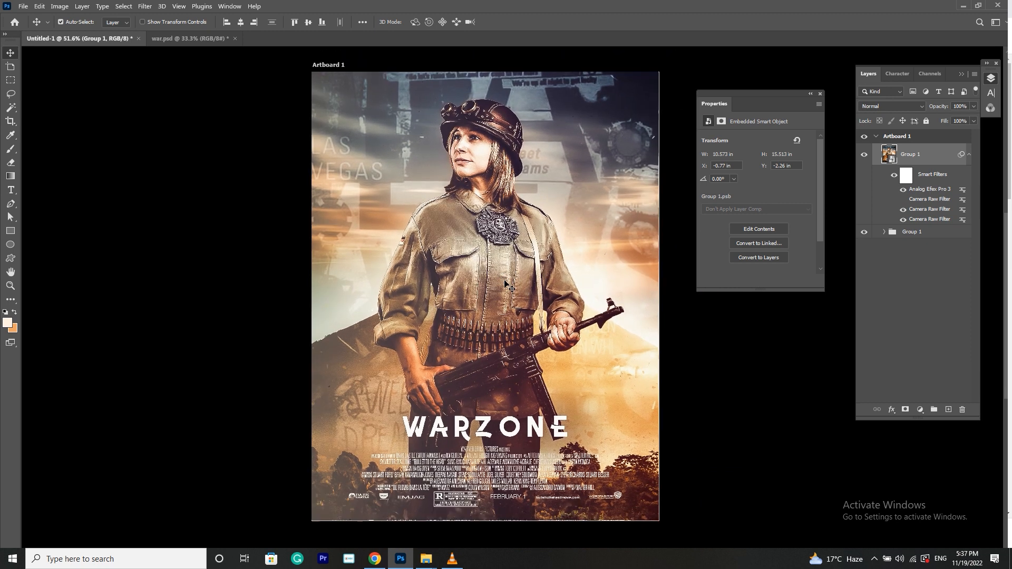
{"action": "scroll", "coordinate": [505, 285], "scroll_direction": "up", "scroll_amount": 5, "text": "alt"}
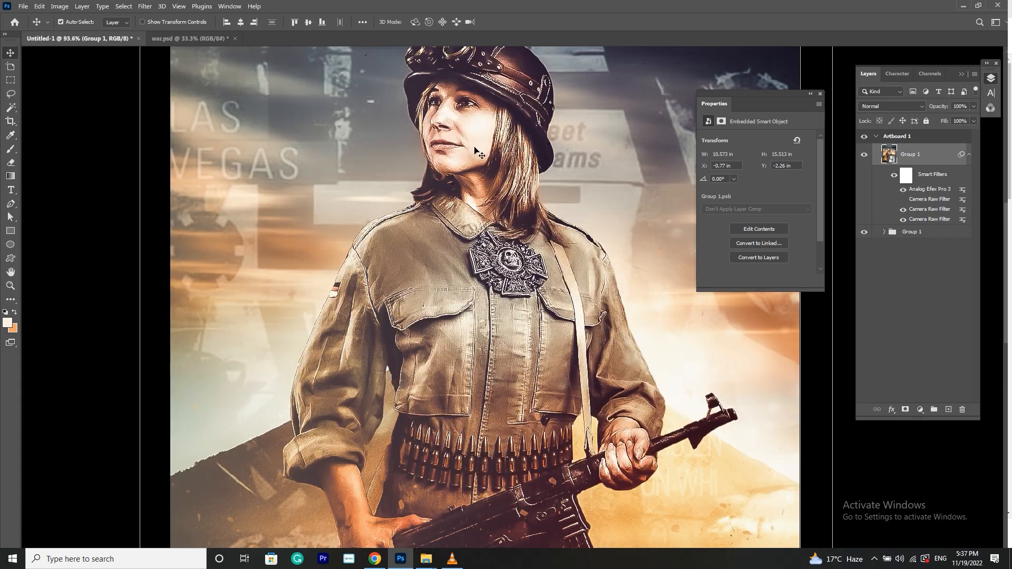
{"action": "scroll", "coordinate": [480, 252], "scroll_direction": "down", "scroll_amount": 5, "text": "alt"}
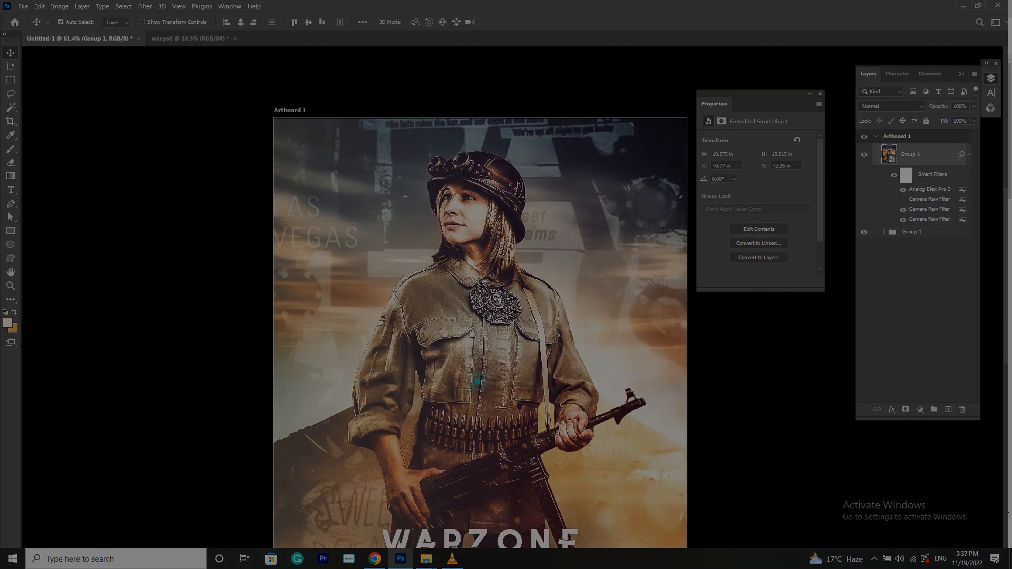